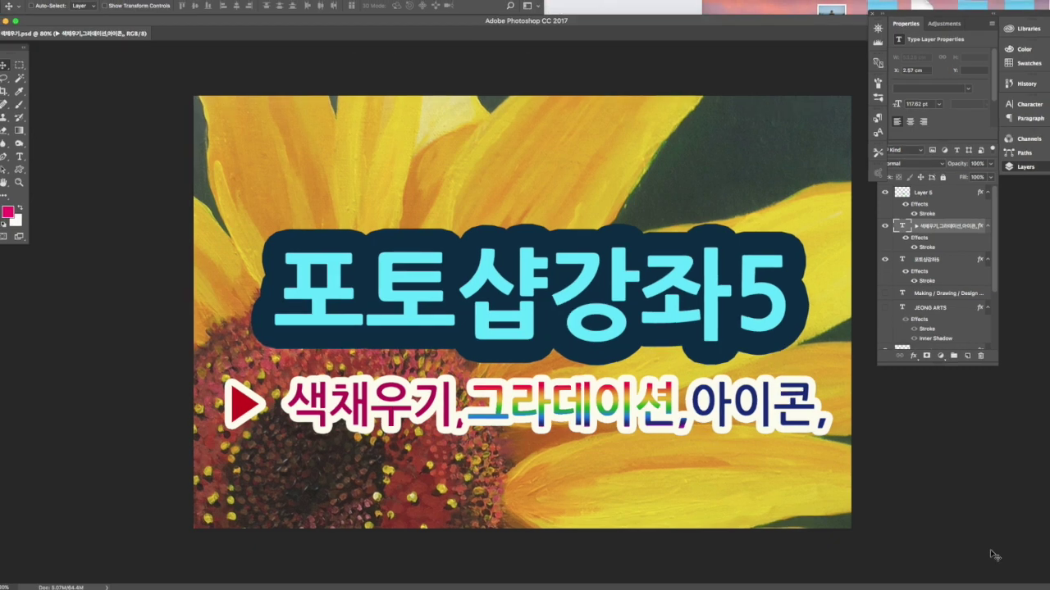
- Close the sunflower title document with Cmd+W, leaving no documents open
key(super+w)
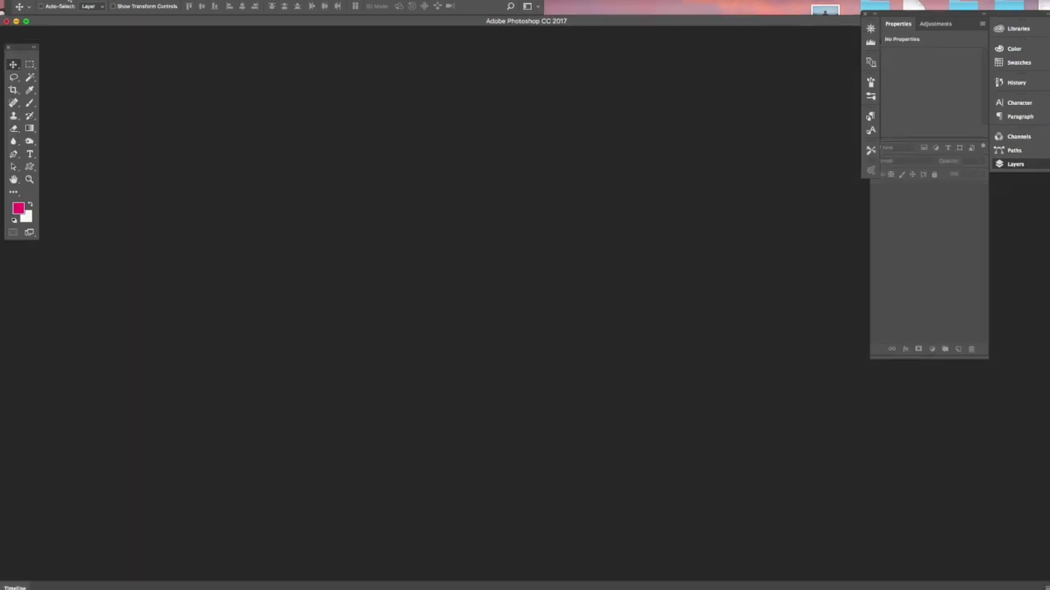
- Create a new 300 × 300 px document with a transparent background
click(68, 2)
click(76, 5)
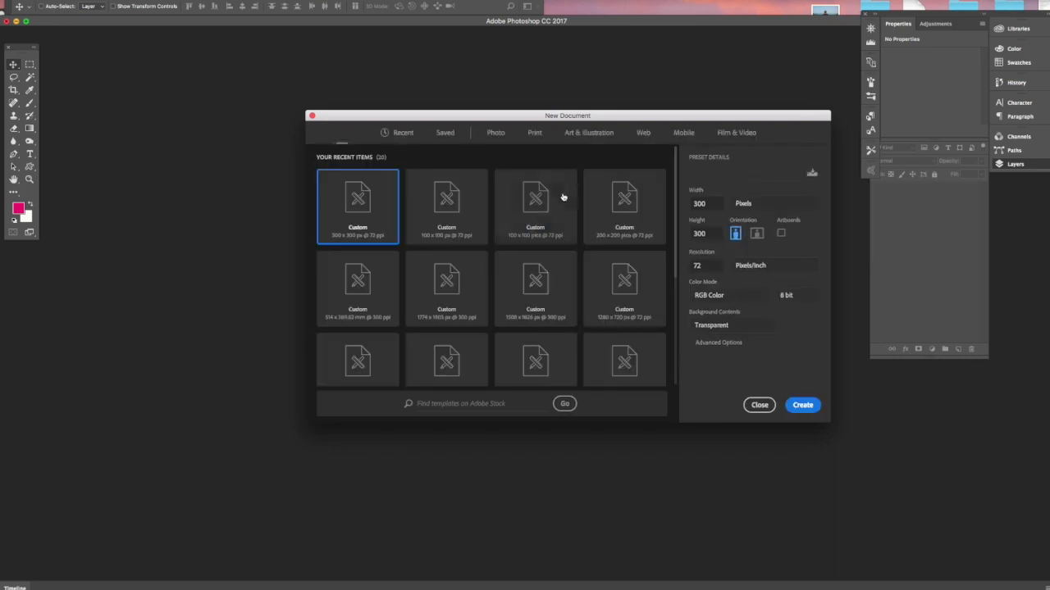
double_click(703, 204)
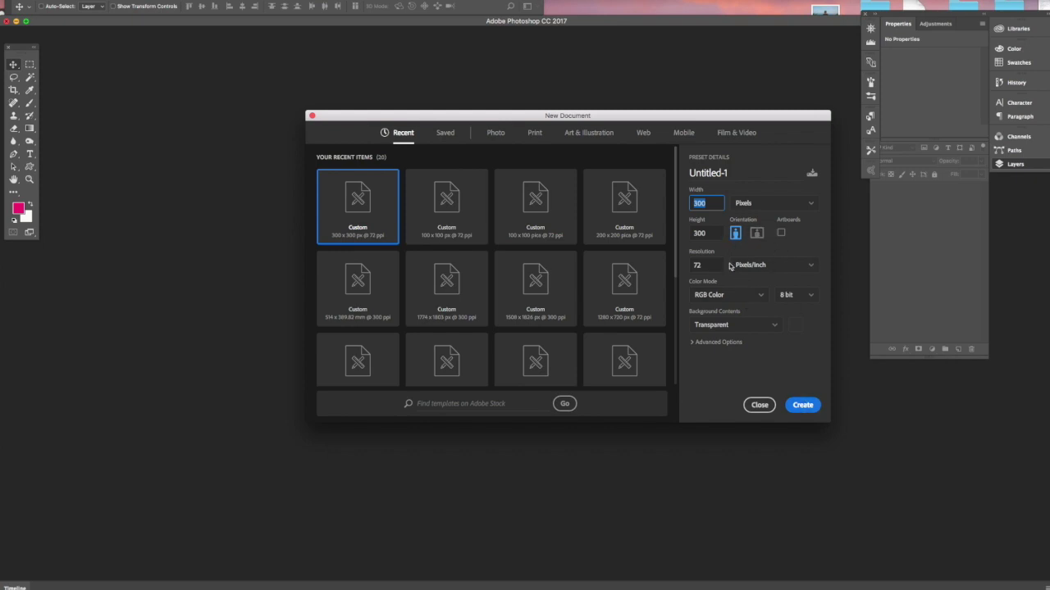
click(801, 405)
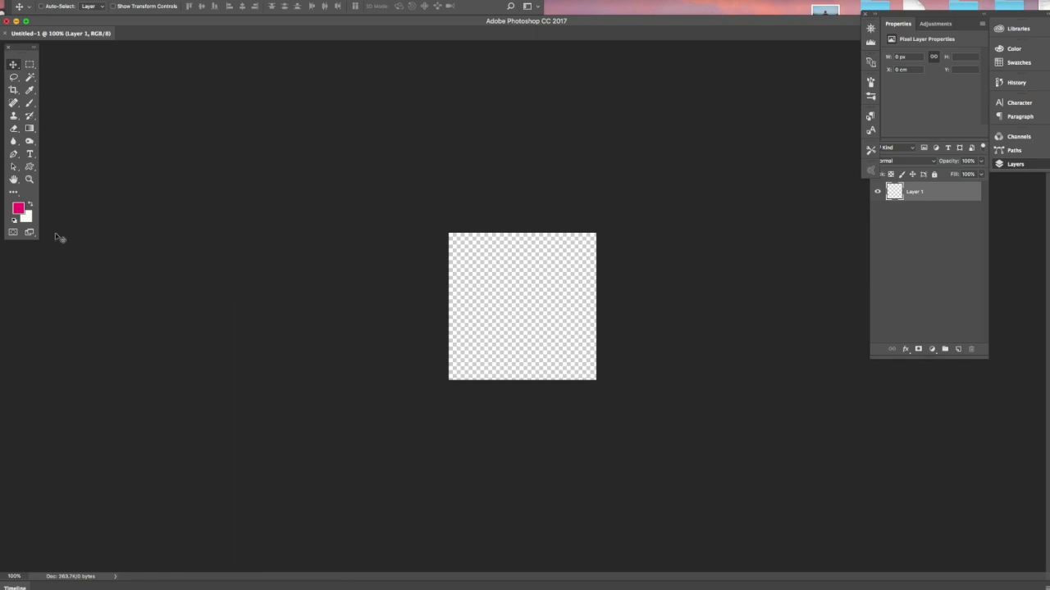
click(18, 208)
- Pick an orange foreground colour and paint-bucket fill the transparent canvas
click(929, 312)
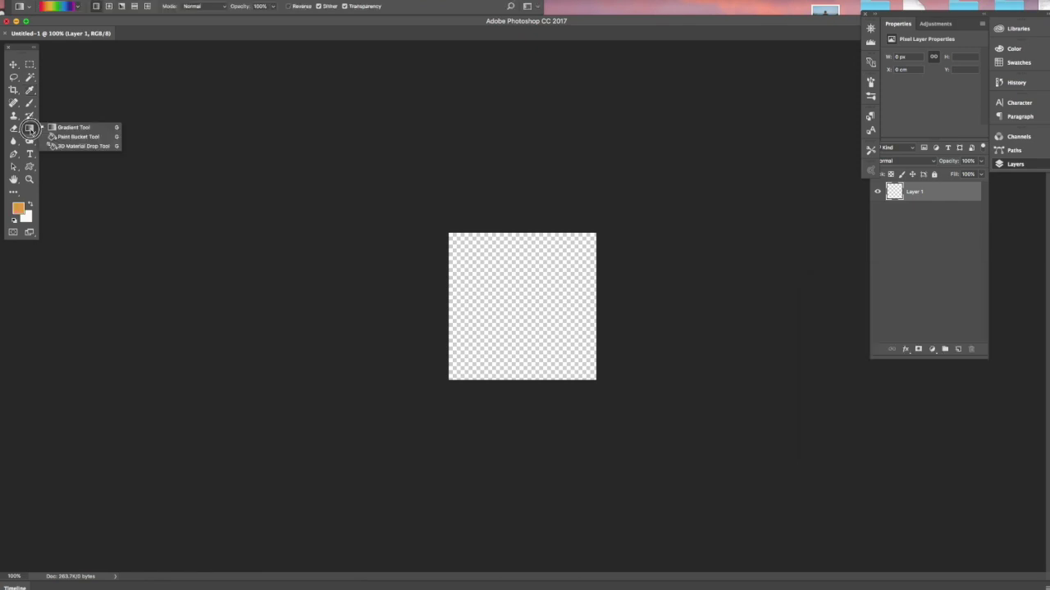
drag(29, 130, 65, 139)
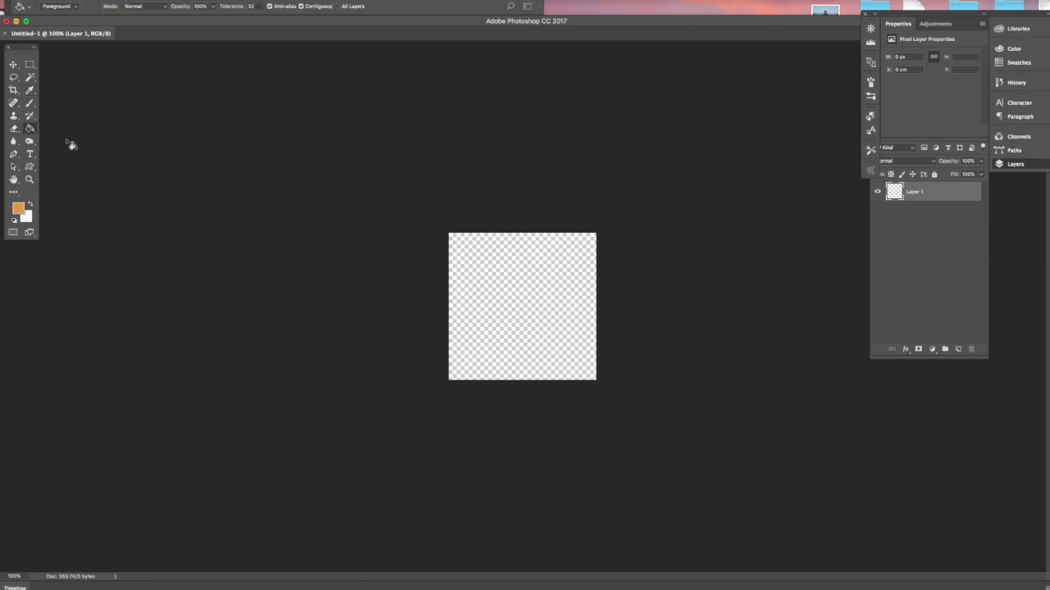
click(493, 295)
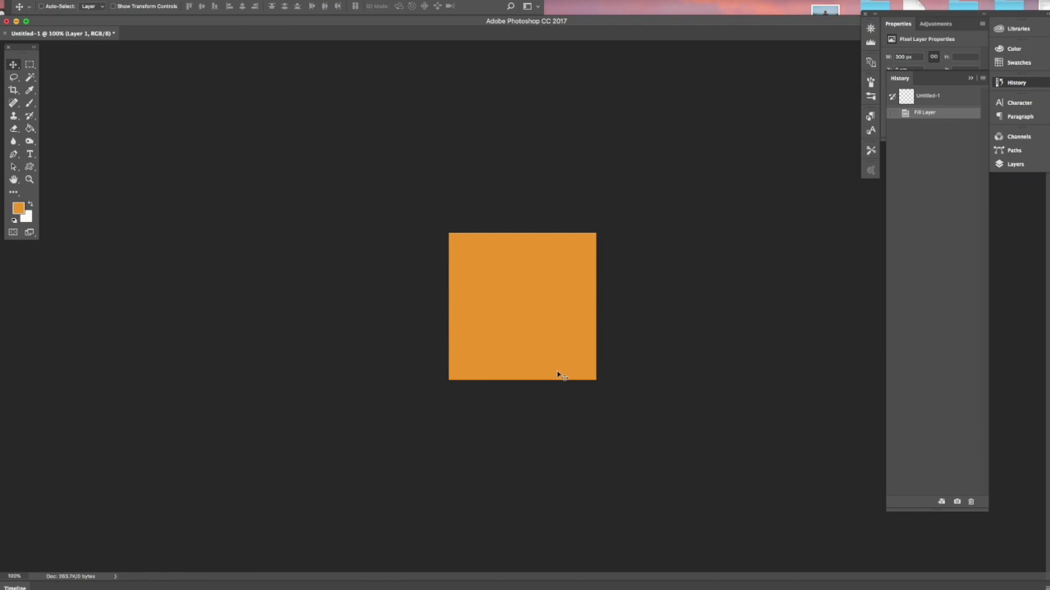
- Try white and orange fills on the square, ending with solid orange
key(super+BackSpace)
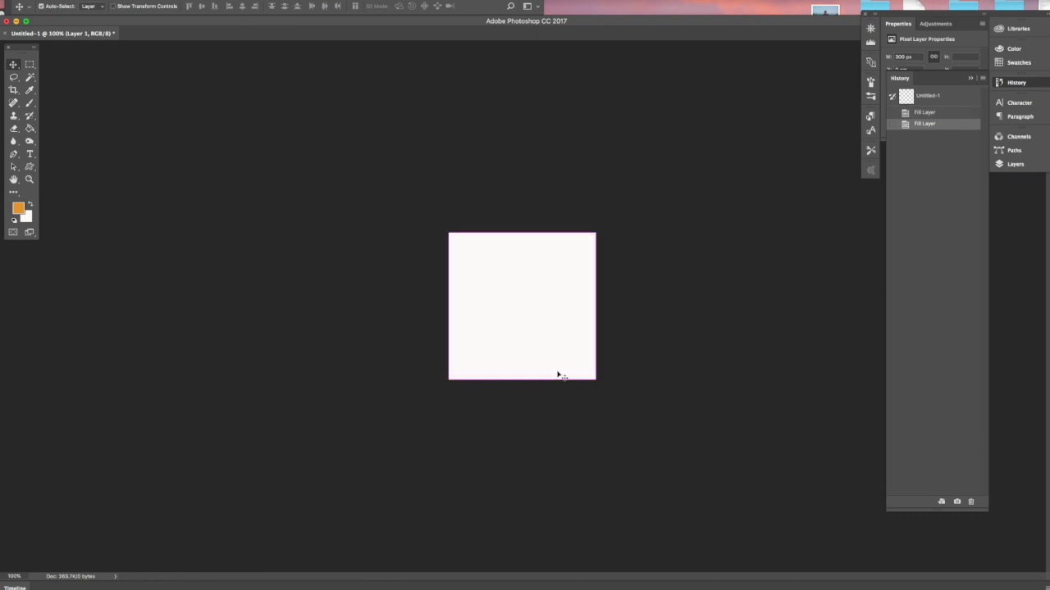
key(alt+BackSpace)
key(super+BackSpace)
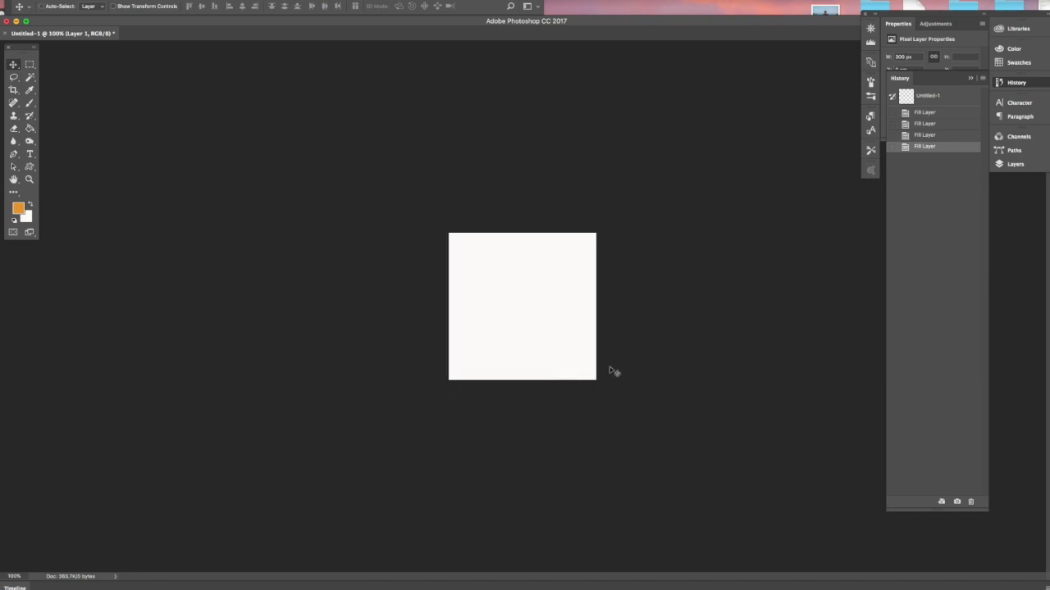
key(alt+BackSpace)
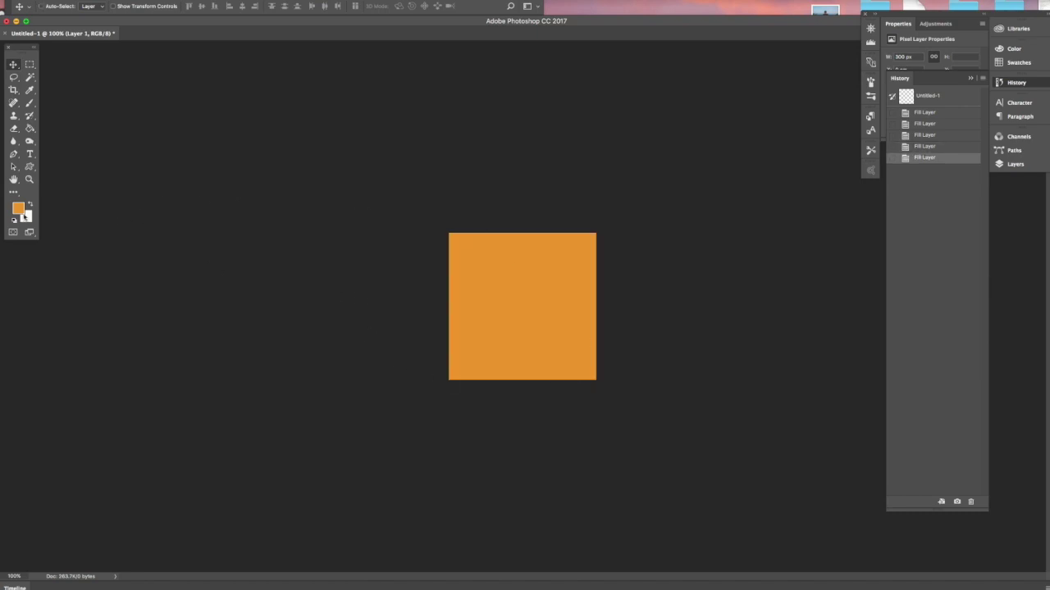
key(shift+m)
key(F7)
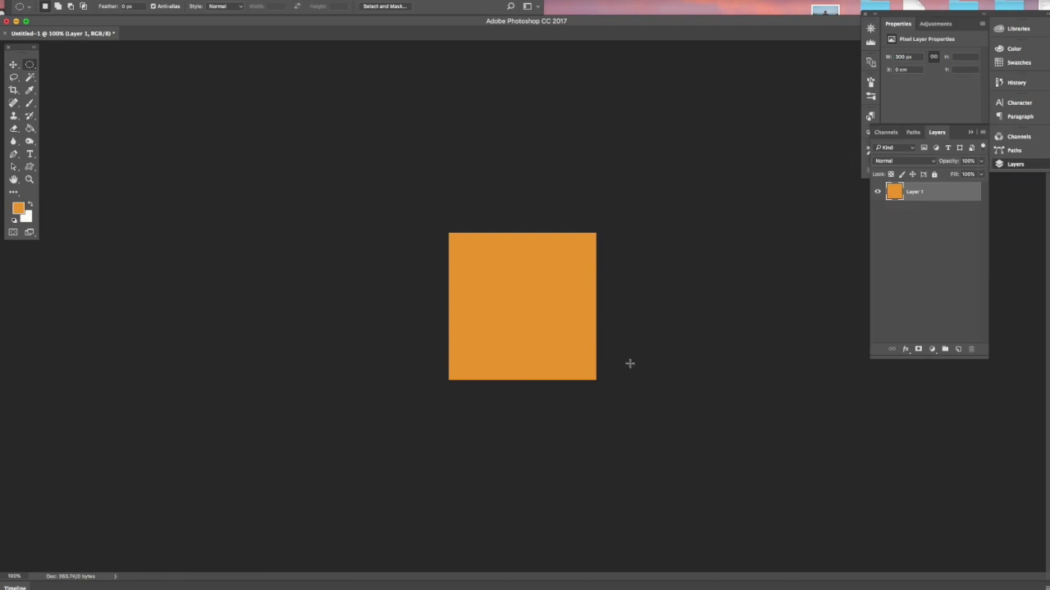
- Add a new layer and draw a circular selection covering the whole square
click(959, 355)
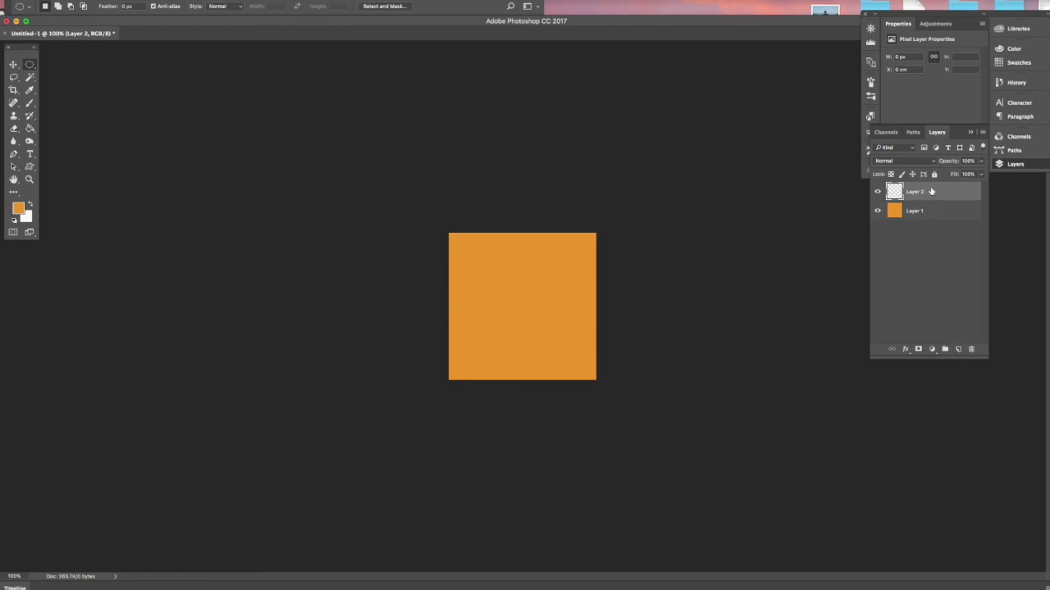
right_click(29, 69)
click(74, 74)
drag(448, 233, 595, 396)
drag(594, 396, 596, 397)
- Fill the circle selection with a redder orange colour, then deselect
click(16, 210)
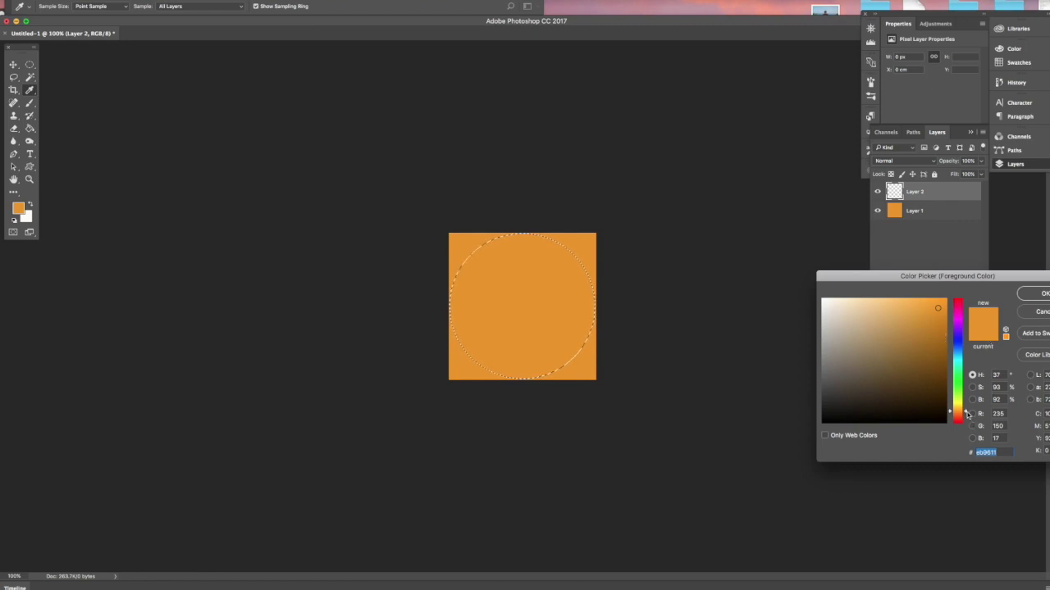
drag(957, 411, 957, 415)
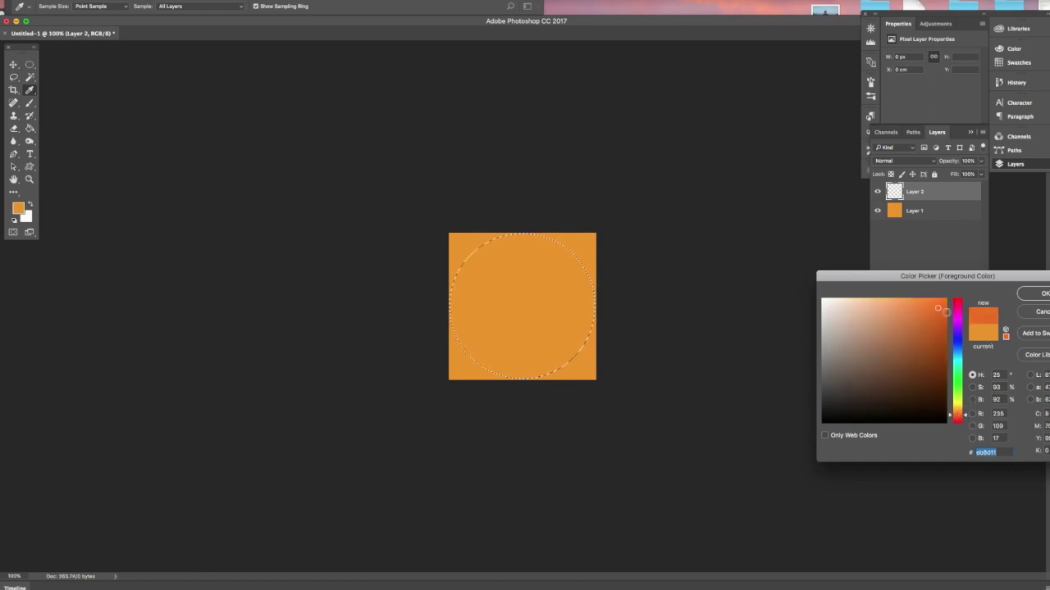
click(1041, 293)
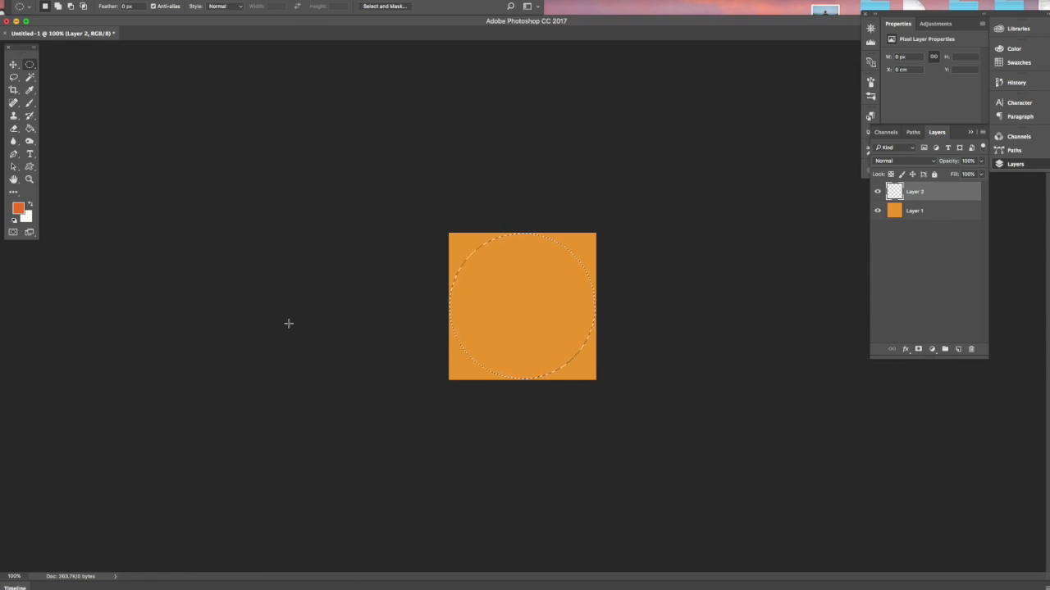
key(alt+BackSpace)
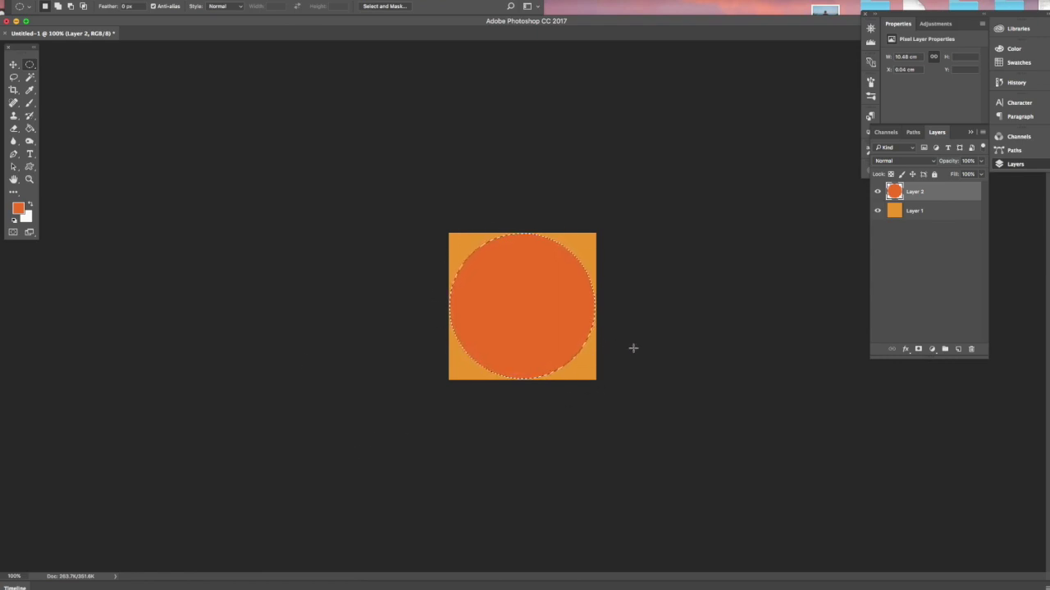
key(ctrl+d)
- Scale the orange-red circle to about 89% (9.35 cm), leaving an orange margin
key(ctrl+t)
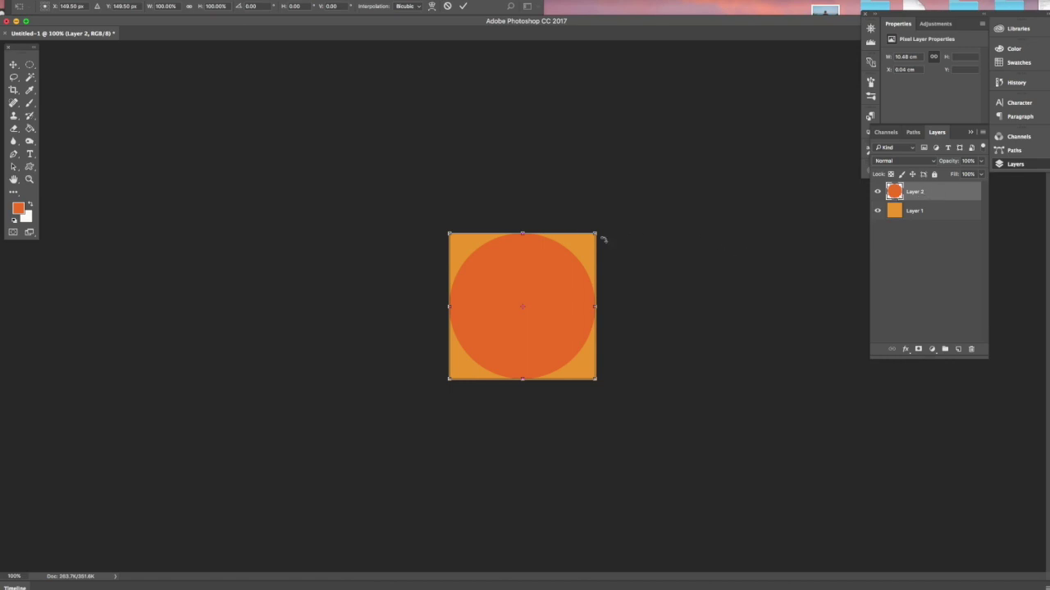
drag(596, 235, 593, 243)
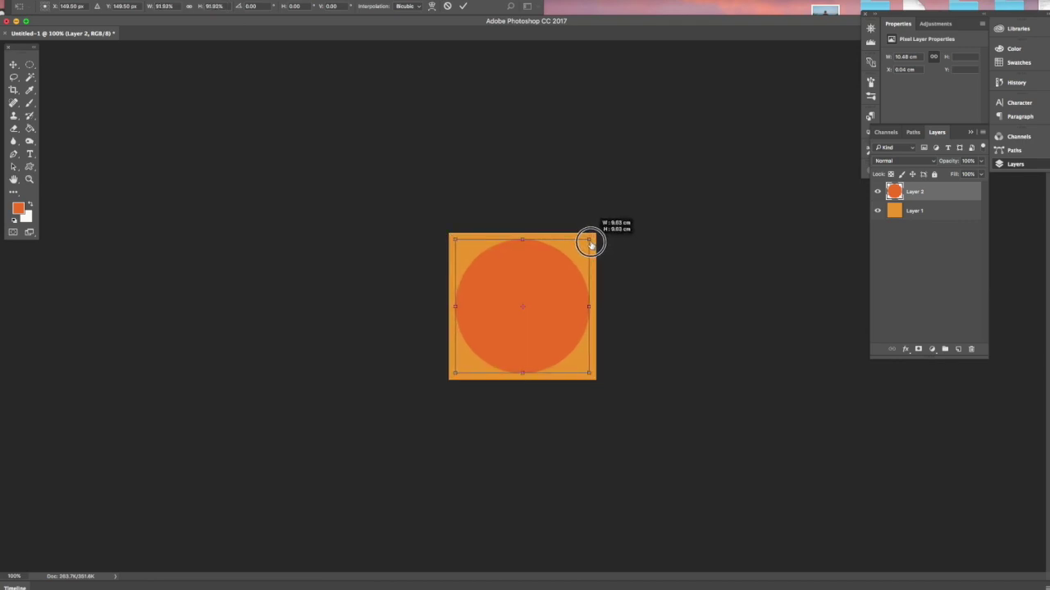
drag(592, 243, 587, 246)
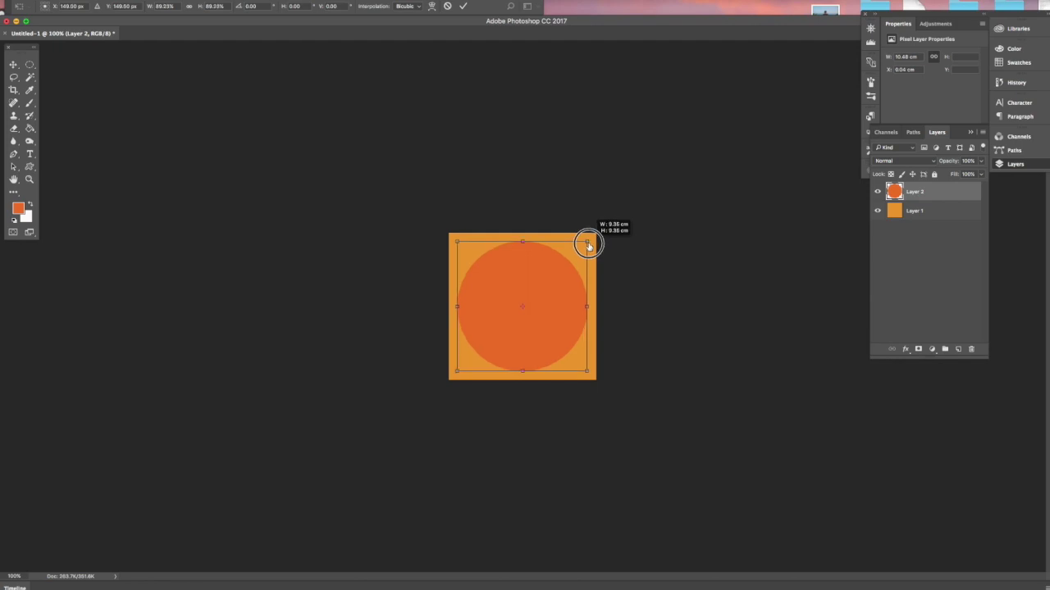
drag(588, 246, 587, 246)
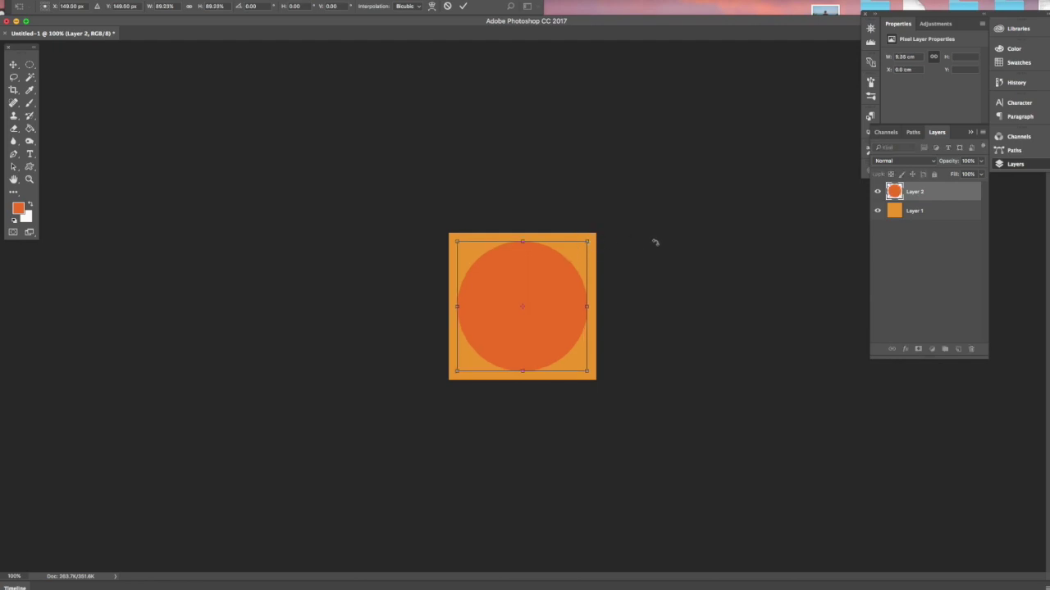
key(Return)
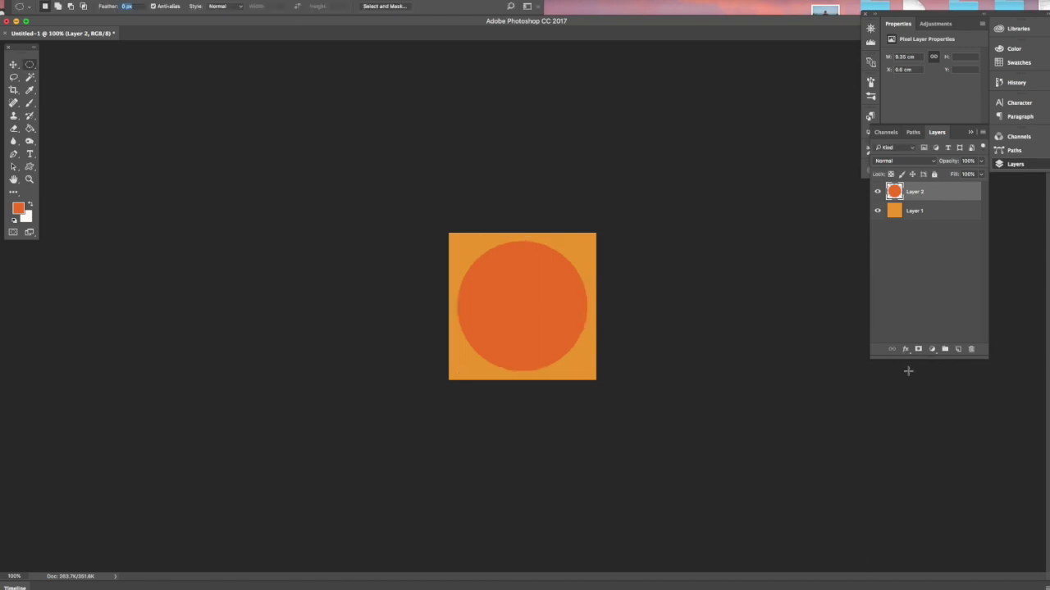
click(905, 349)
- Add Bevel & Emboss to the circle with Depth 157% and small Size and Soften
click(906, 351)
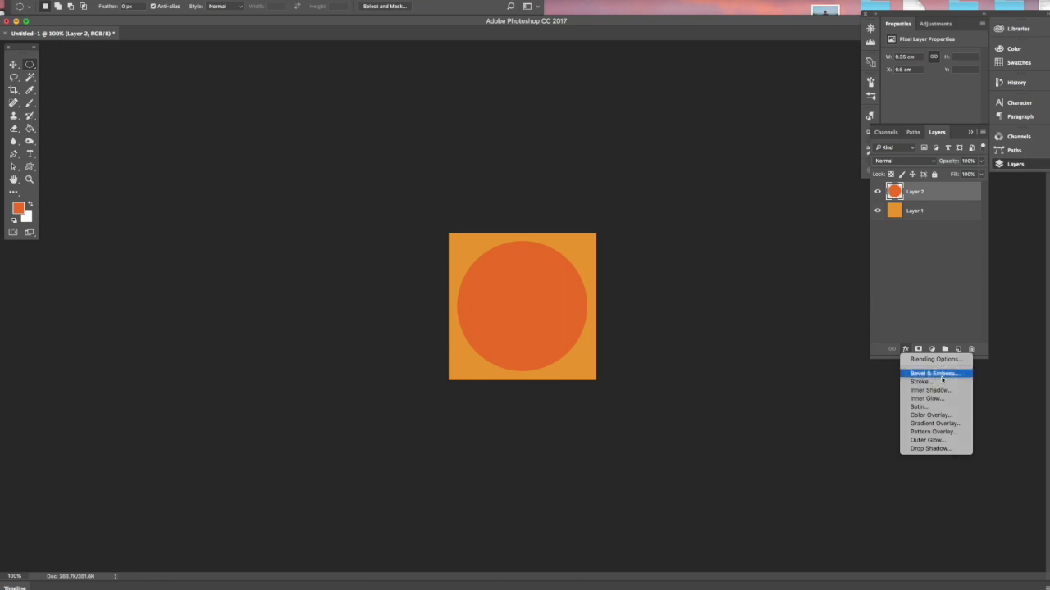
click(940, 374)
drag(672, 206, 916, 313)
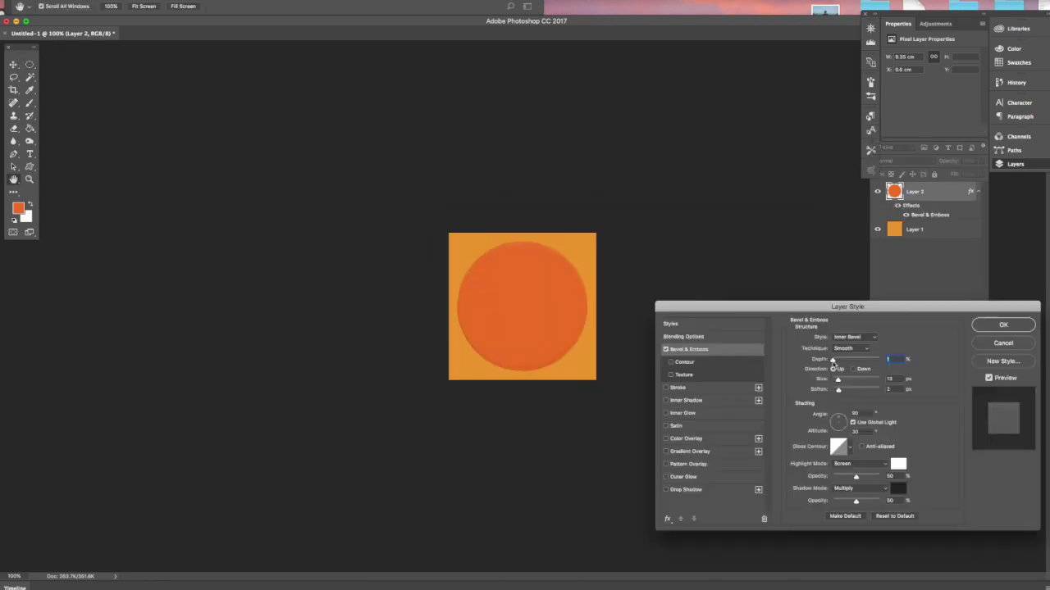
drag(836, 360, 843, 380)
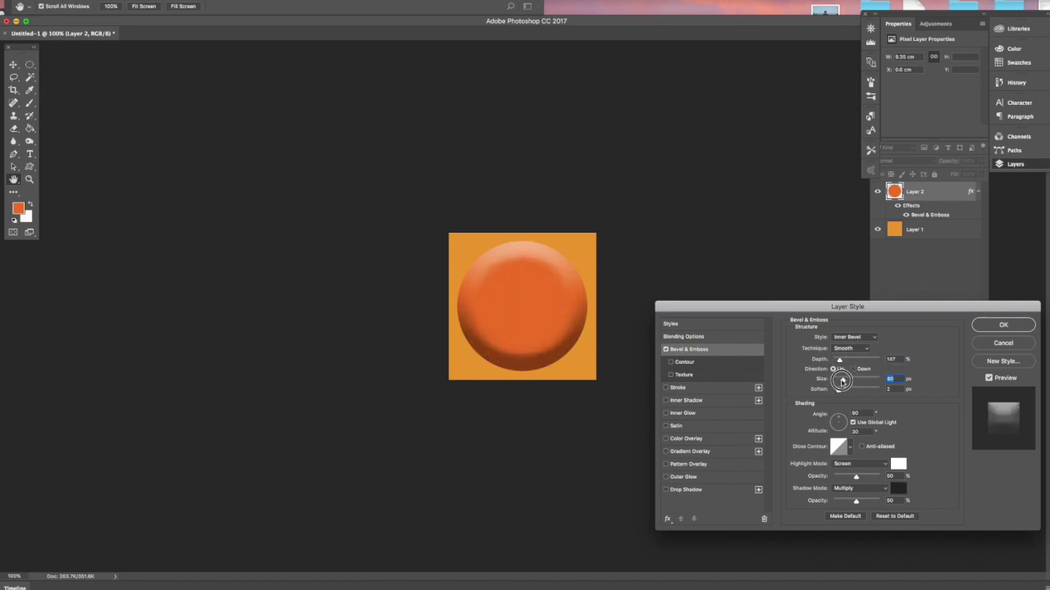
drag(842, 381, 838, 381)
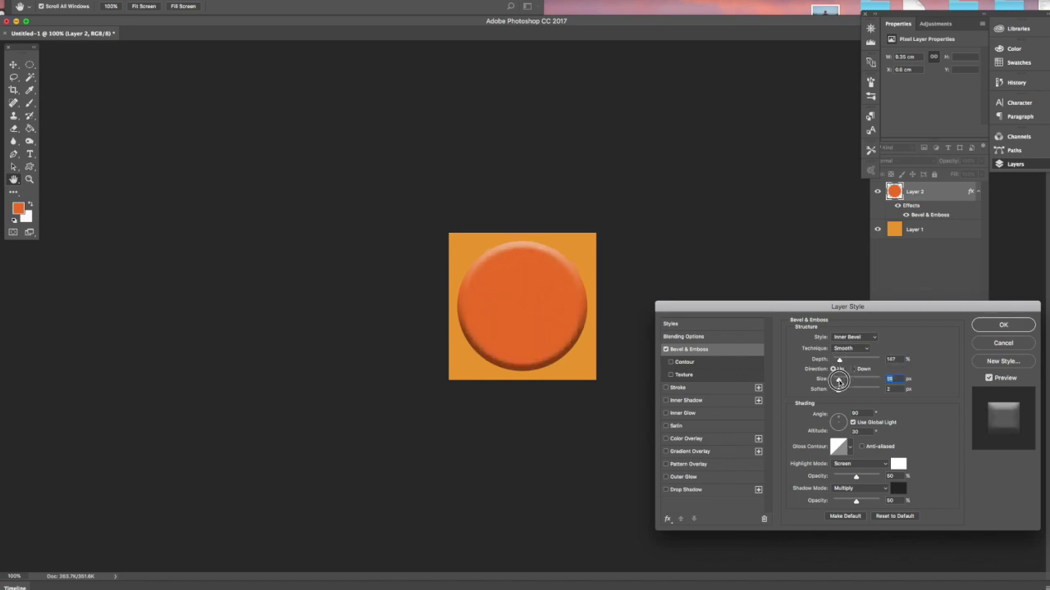
mouse_move(840, 391)
mouse_down()
mouse_move(878, 397)
mouse_move(839, 397)
mouse_up()
click(1008, 329)
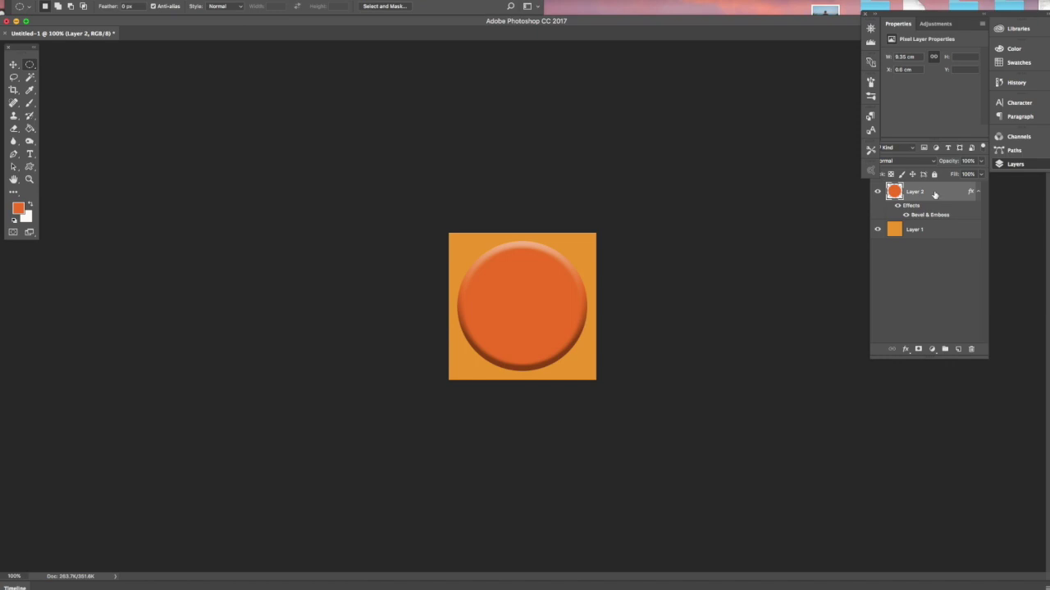
drag(924, 194, 955, 351)
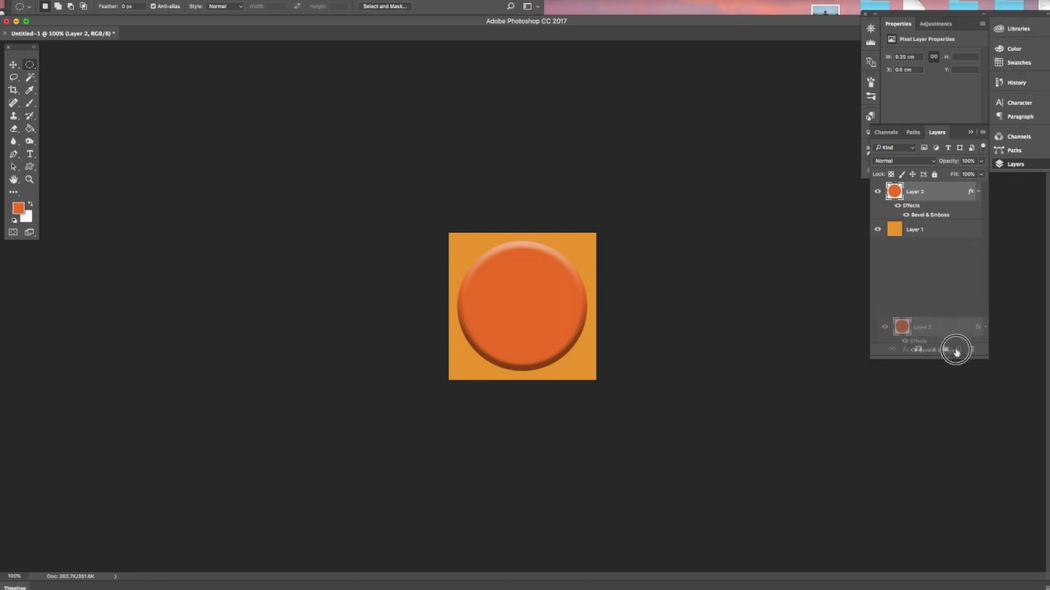
- Duplicate the bevelled circle layer as Layer 2 copy
drag(955, 351, 966, 369)
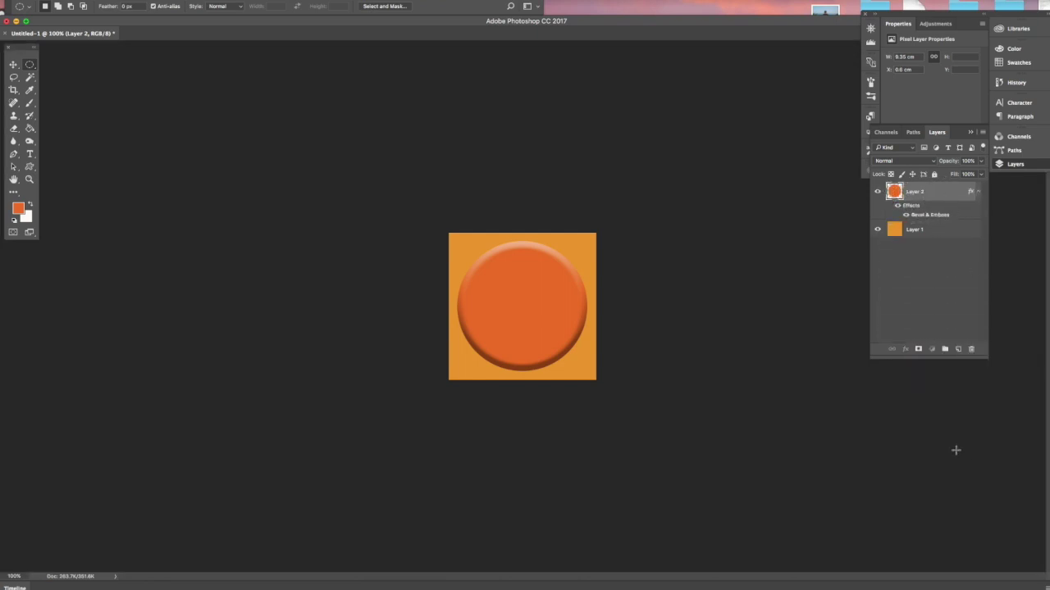
drag(893, 193, 953, 345)
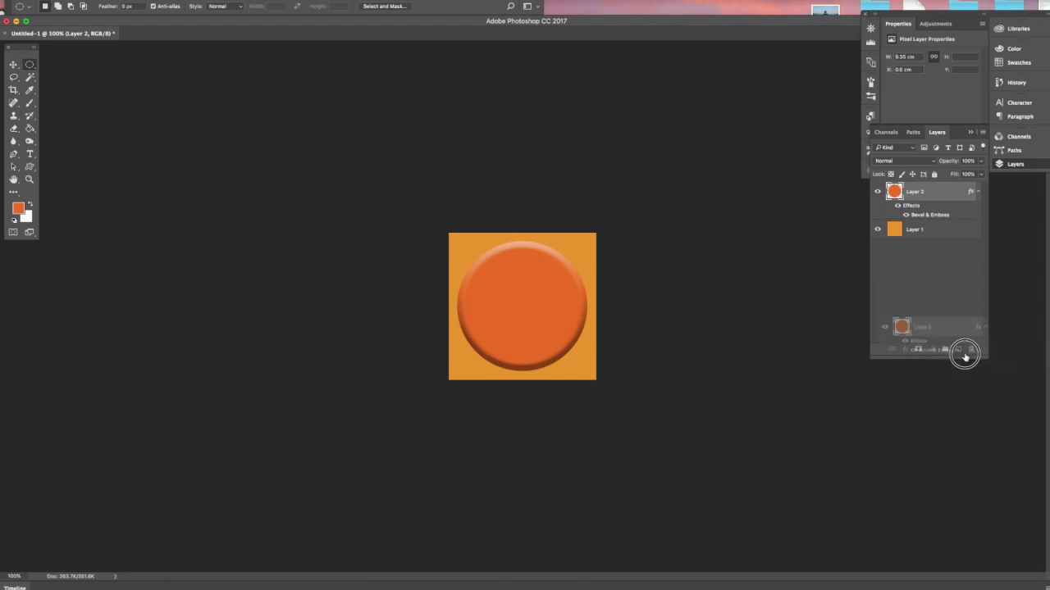
drag(953, 344, 958, 349)
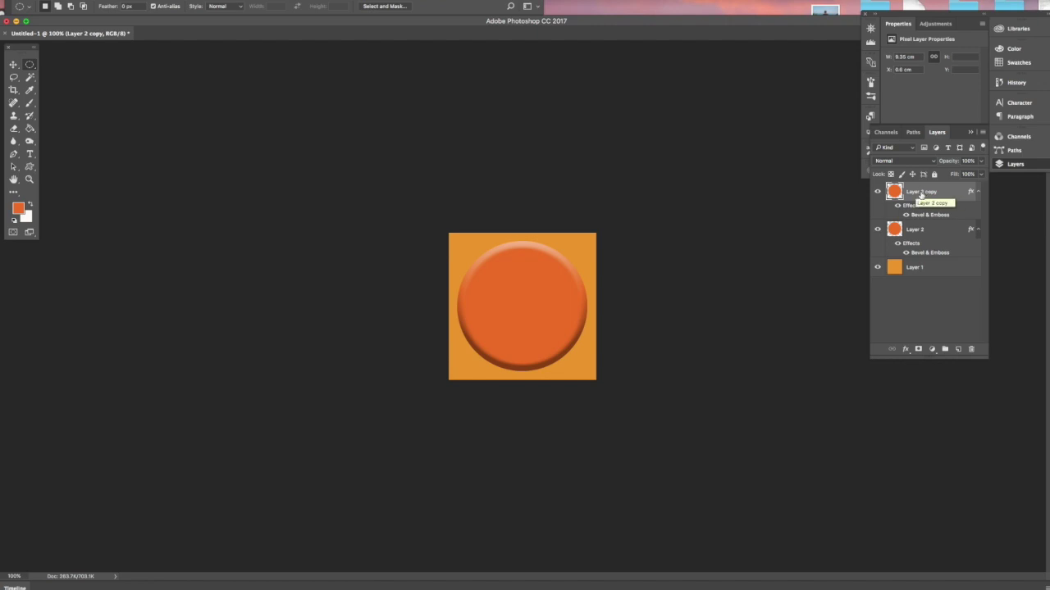
- Shrink Layer 2 copy to about 87% (8.11 cm) to form an inner ring
key(ctrl+t)
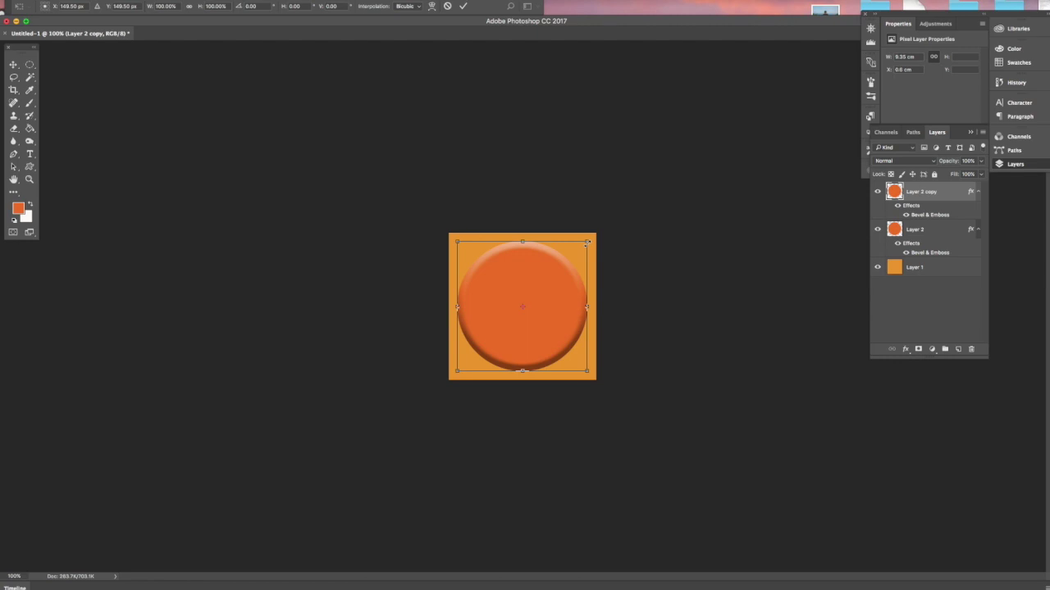
drag(587, 242, 579, 253)
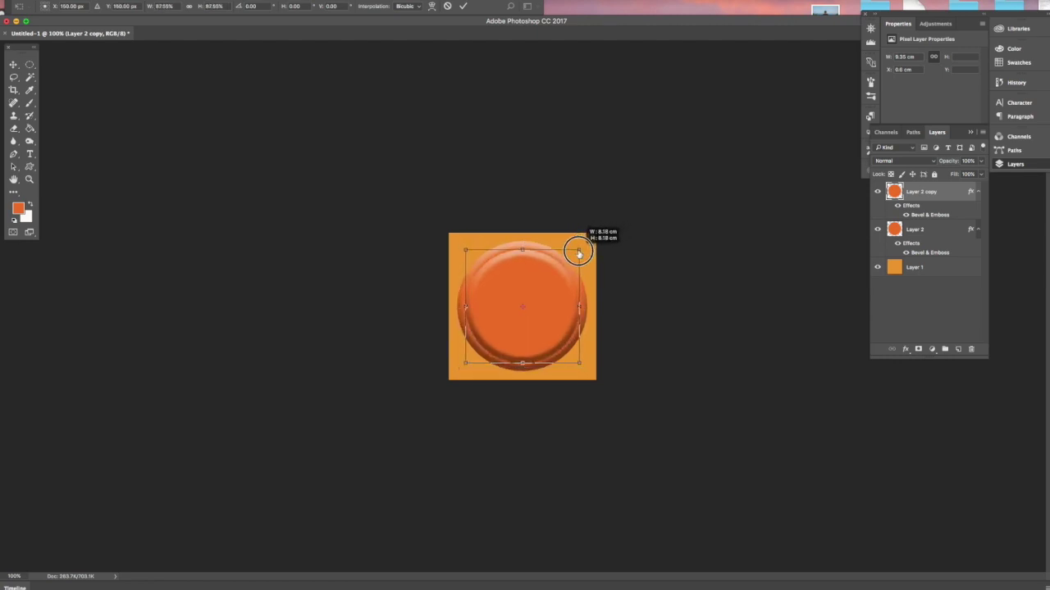
drag(578, 253, 578, 253)
key(Return)
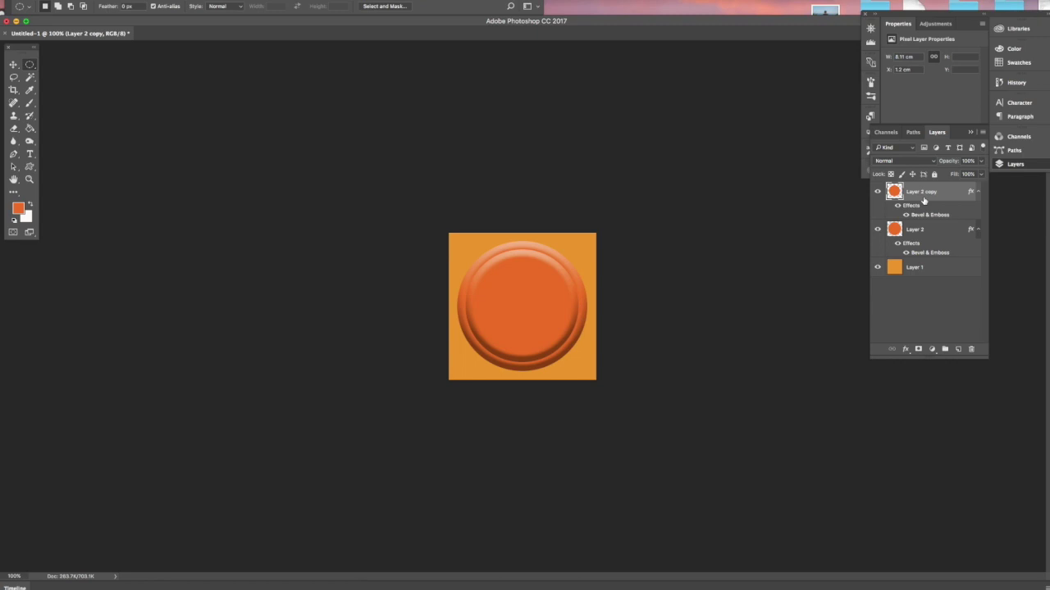
key(ctrl+u)
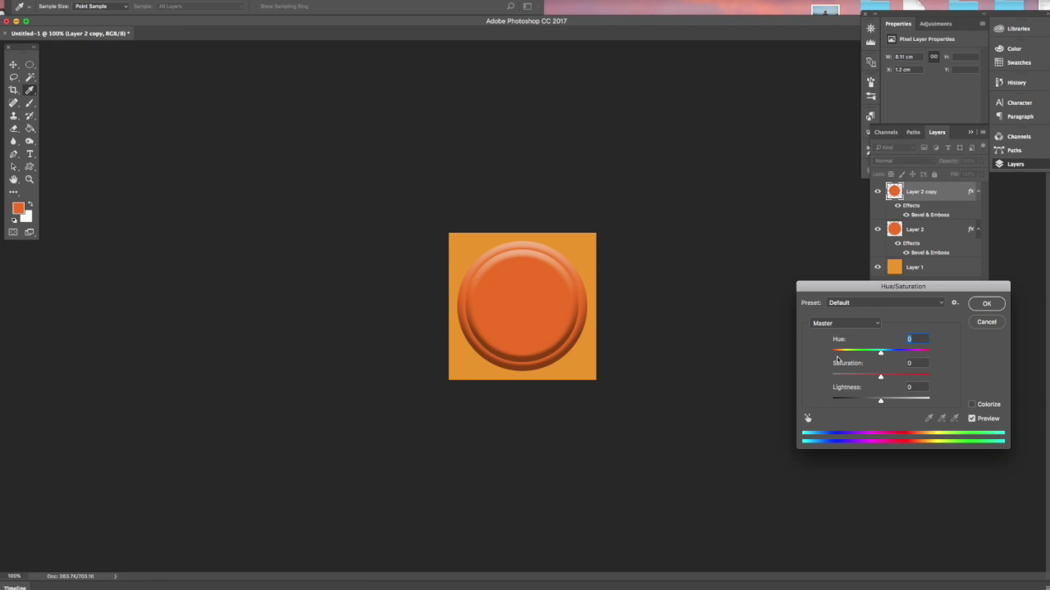
- Shift the inner circle's hue to about -26 so it turns bright red
drag(881, 353, 868, 352)
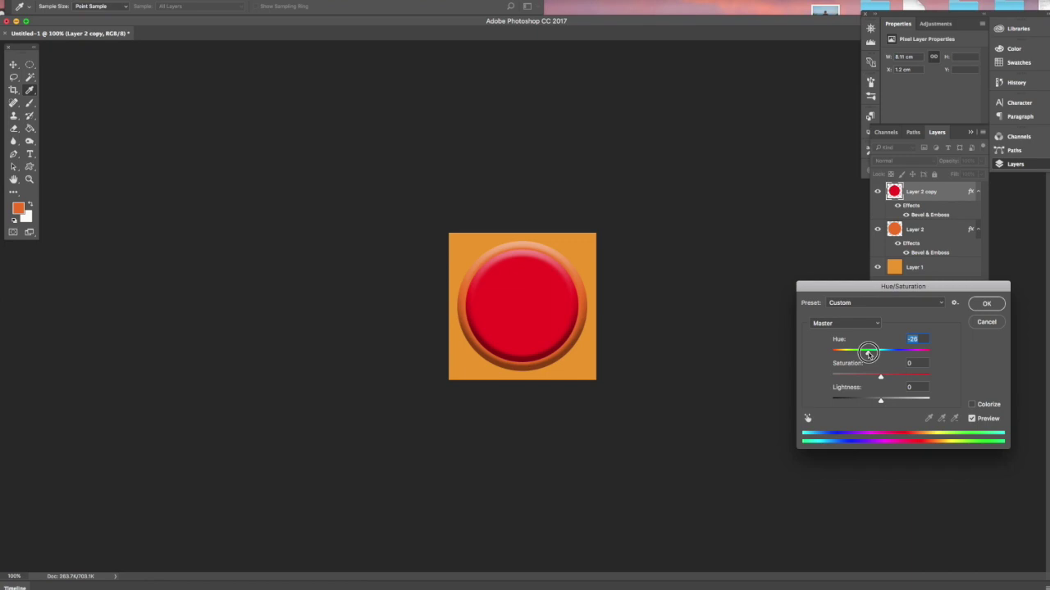
click(989, 303)
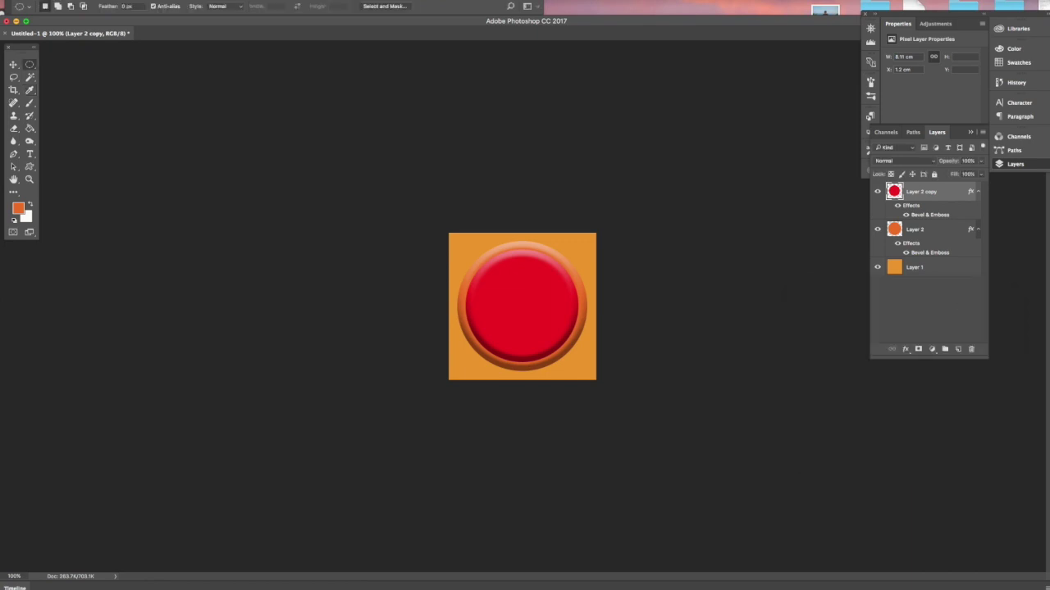
click(117, 2)
mouse_move(128, 19)
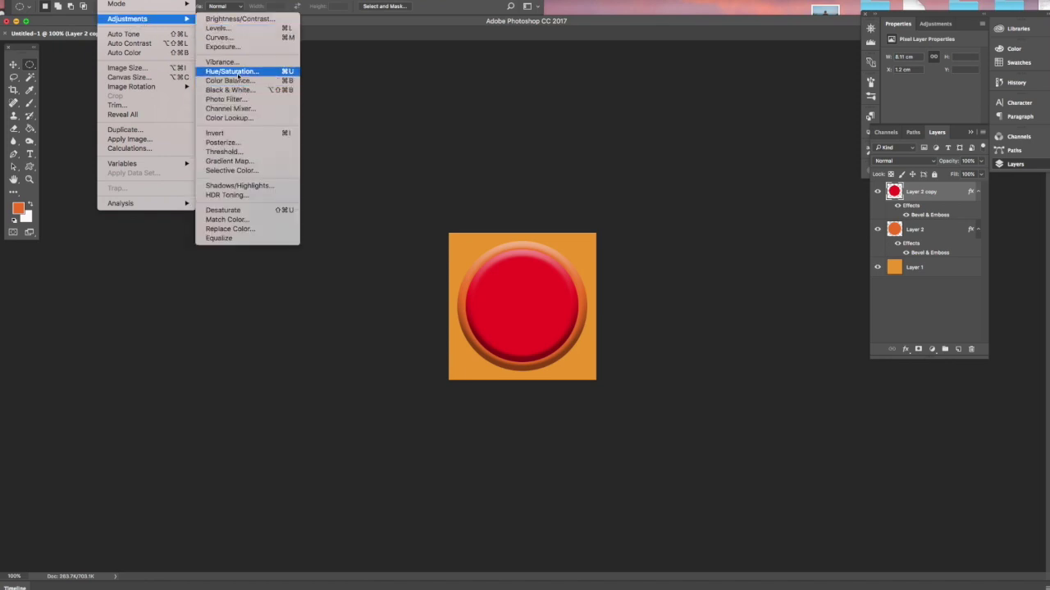
key(Escape)
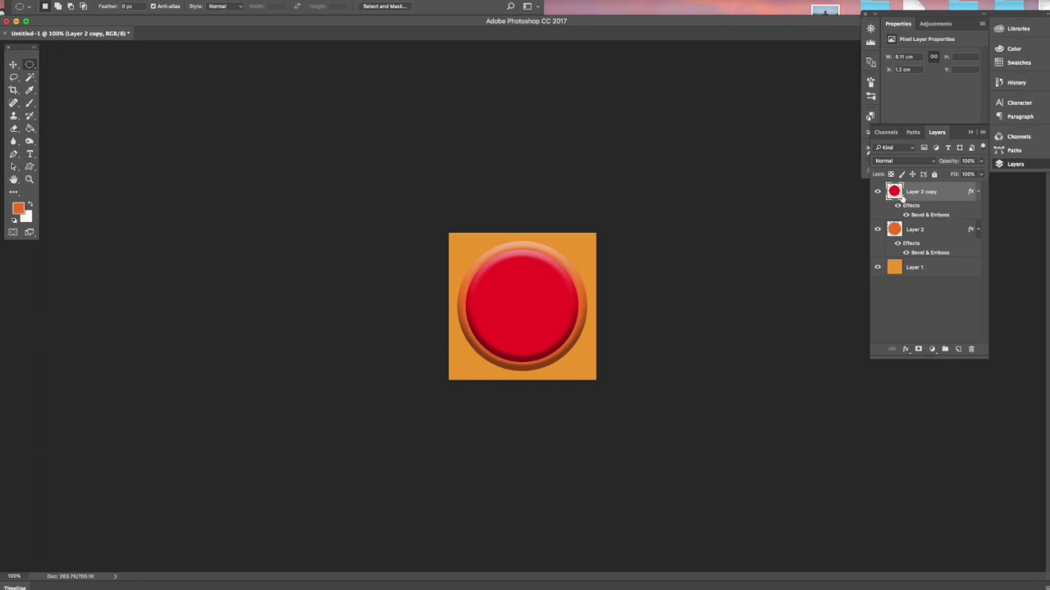
drag(896, 194, 962, 351)
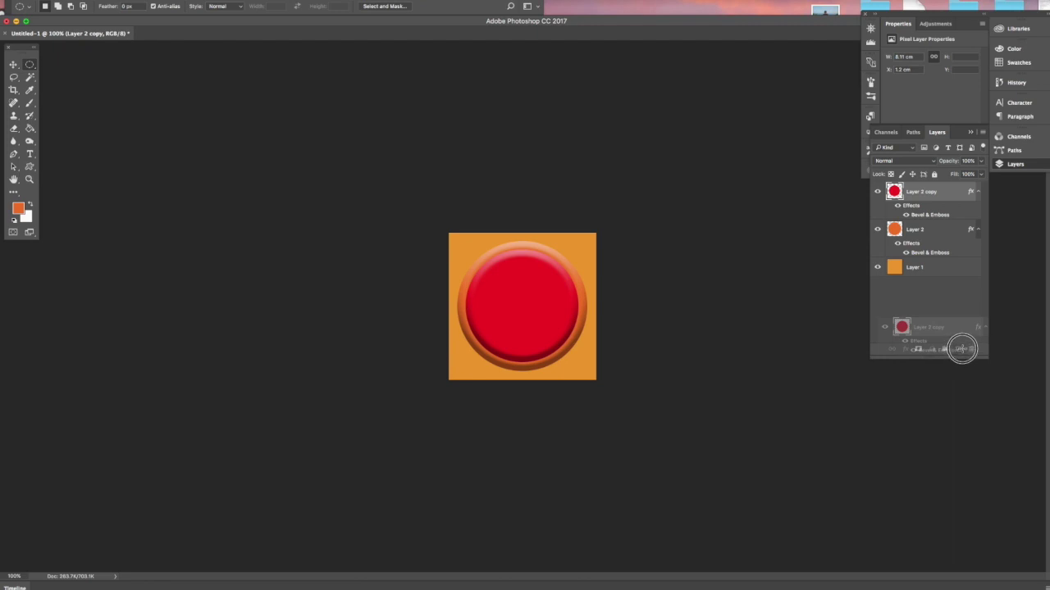
- Duplicate Layer 2 copy into Layer 2 copy 2 at the top of the stack
drag(962, 351, 962, 351)
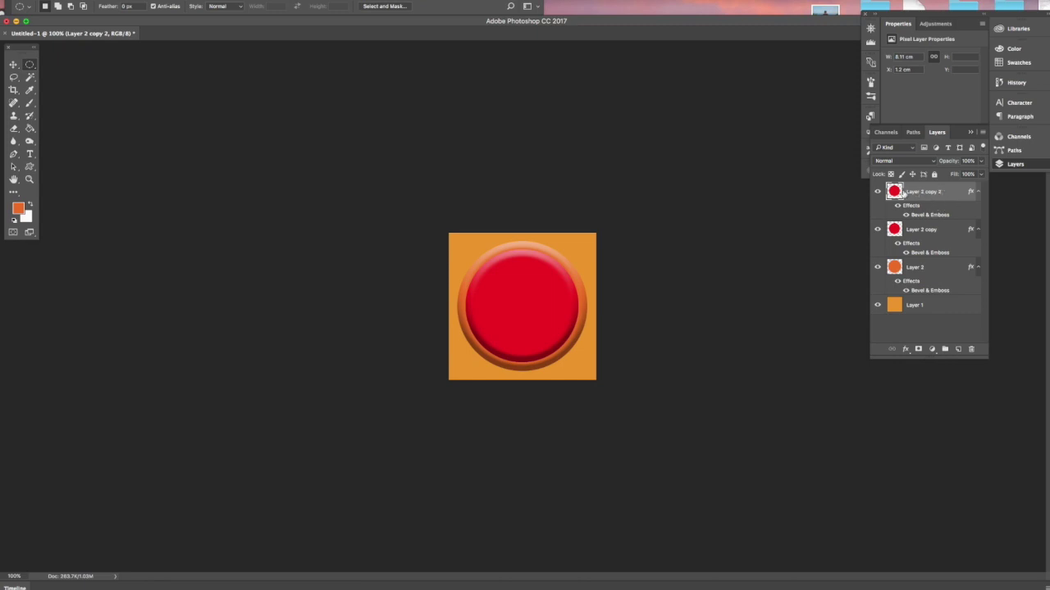
key(shift+g)
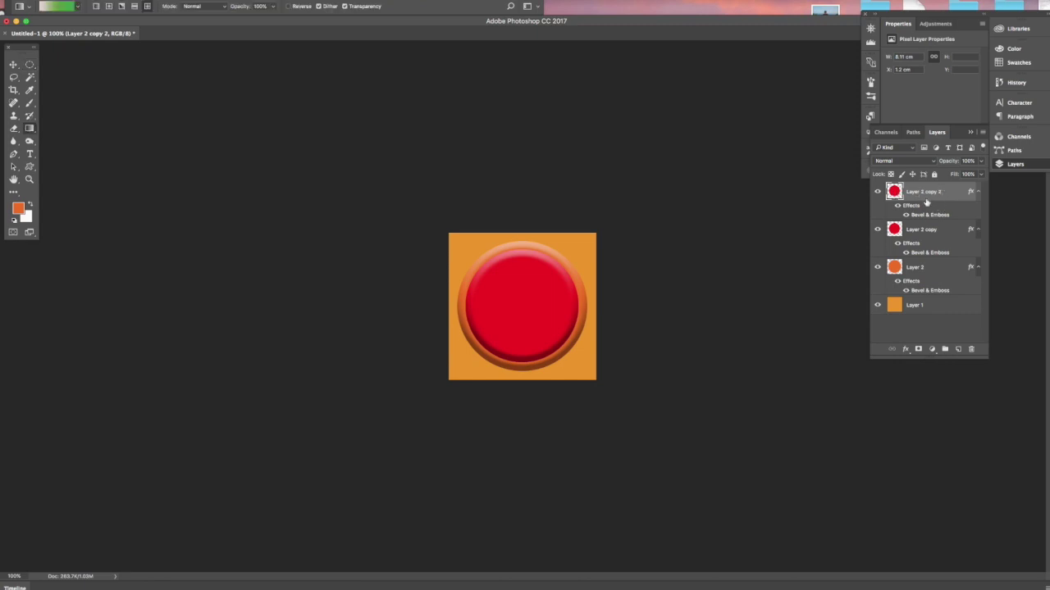
- Scale Layer 2 copy 2 down to about 6.7 cm wide as a smaller red ring
key(ctrl+t)
drag(583, 250, 569, 256)
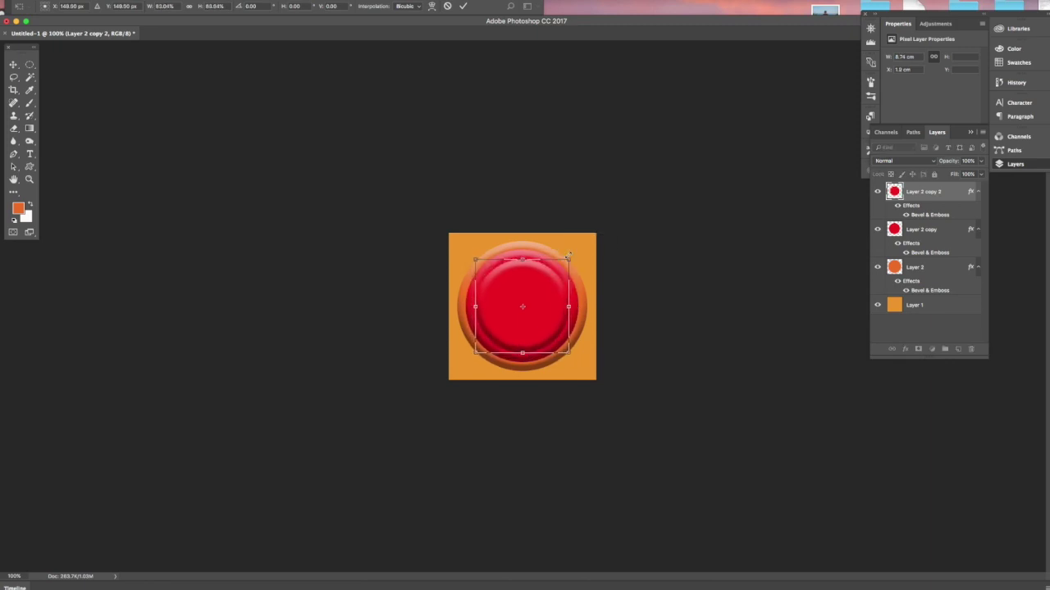
key(Return)
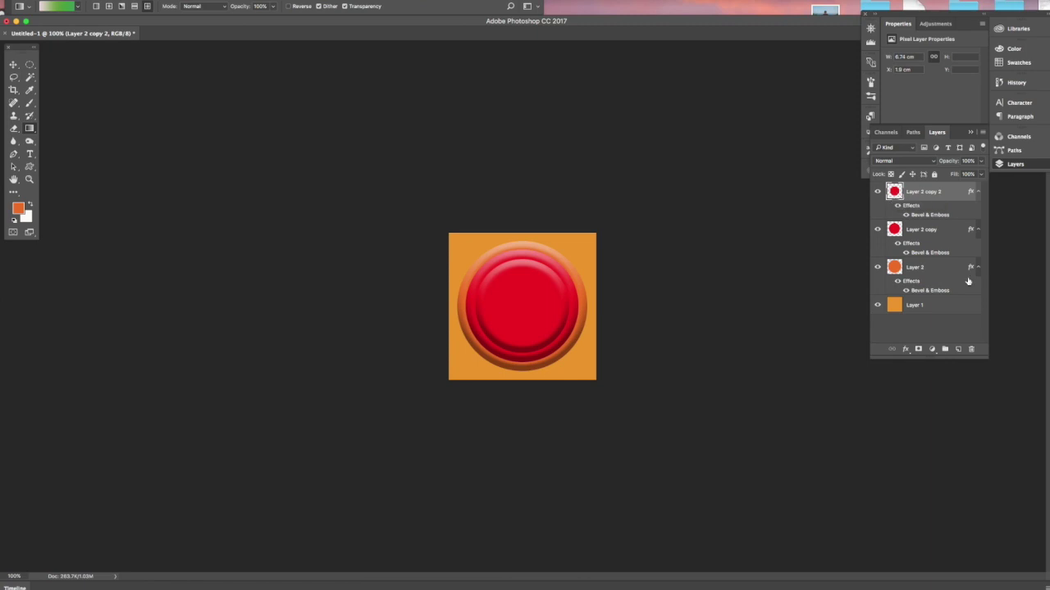
ctrl+click(894, 191)
- Load the Blue, Red, Yellow gradient preset and select its left colour stop
click(66, 7)
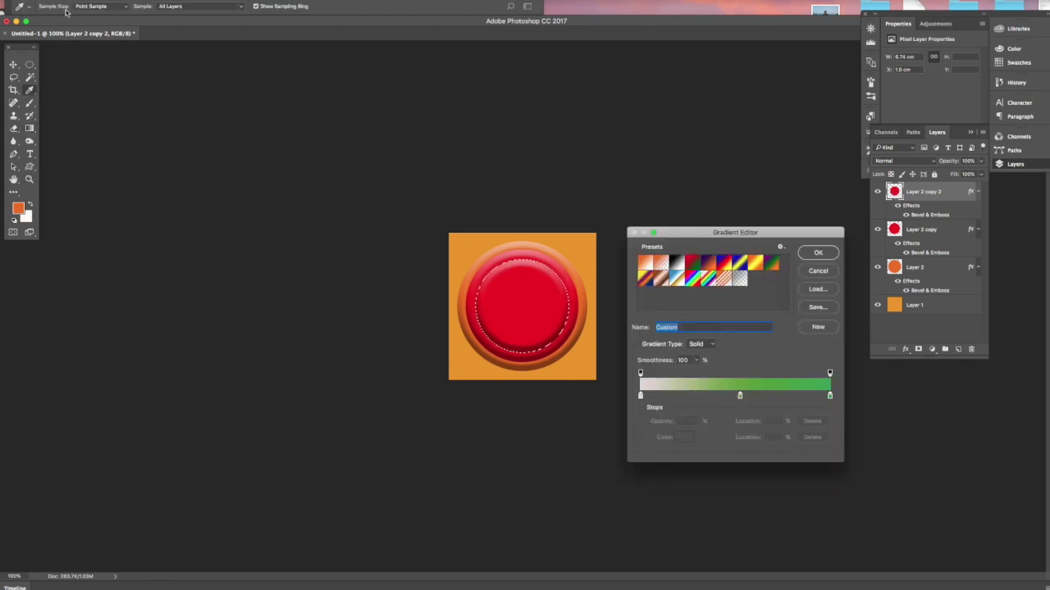
click(696, 264)
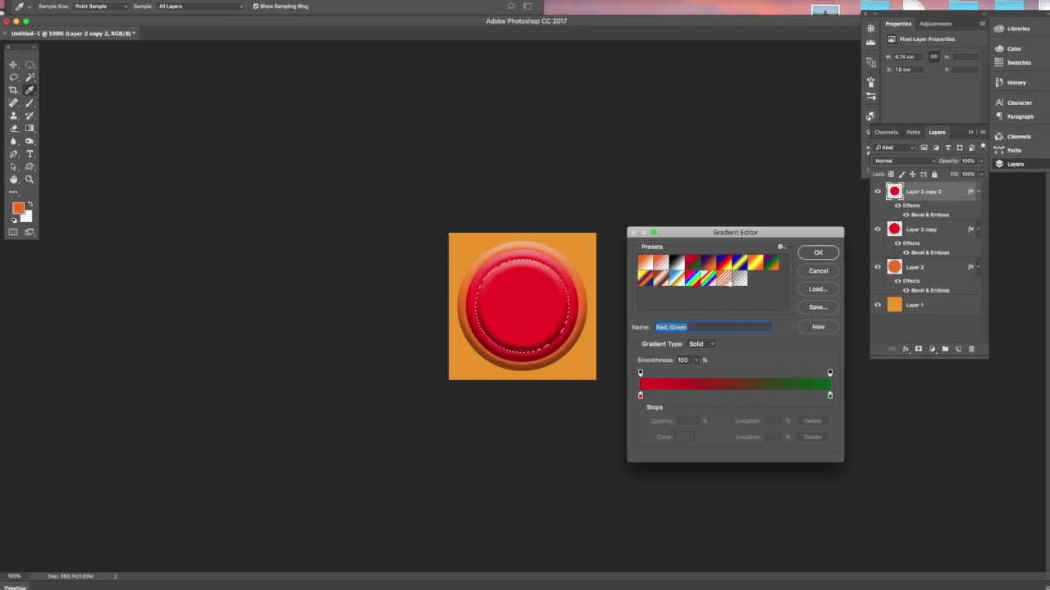
click(724, 268)
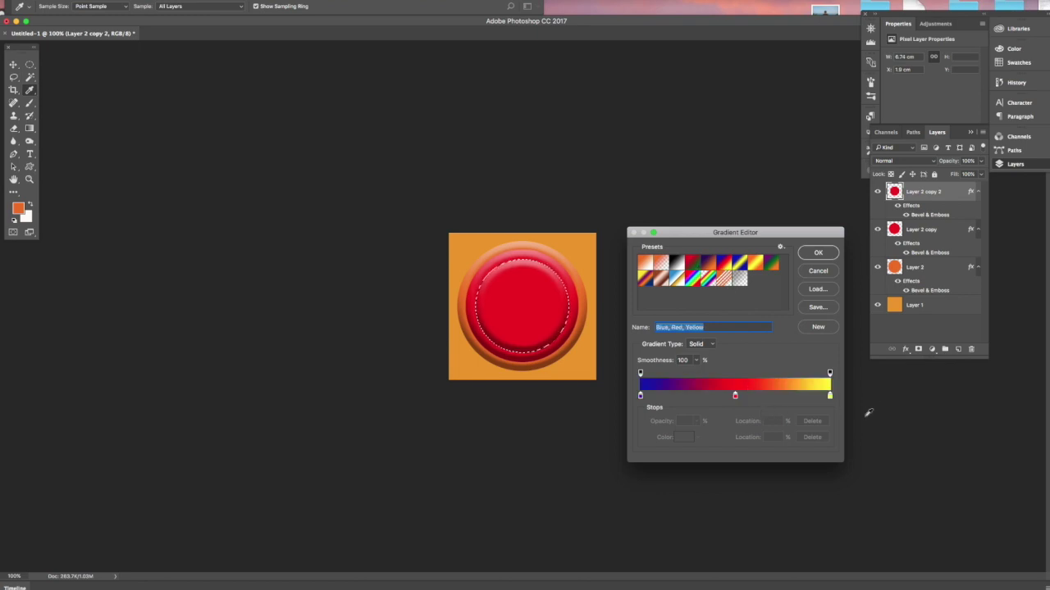
click(743, 267)
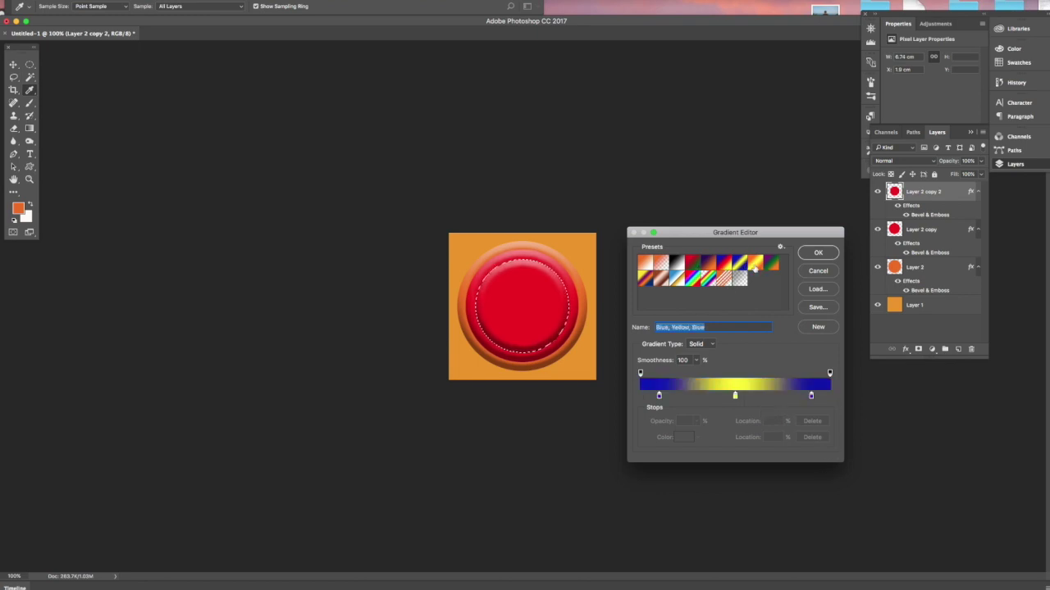
click(725, 267)
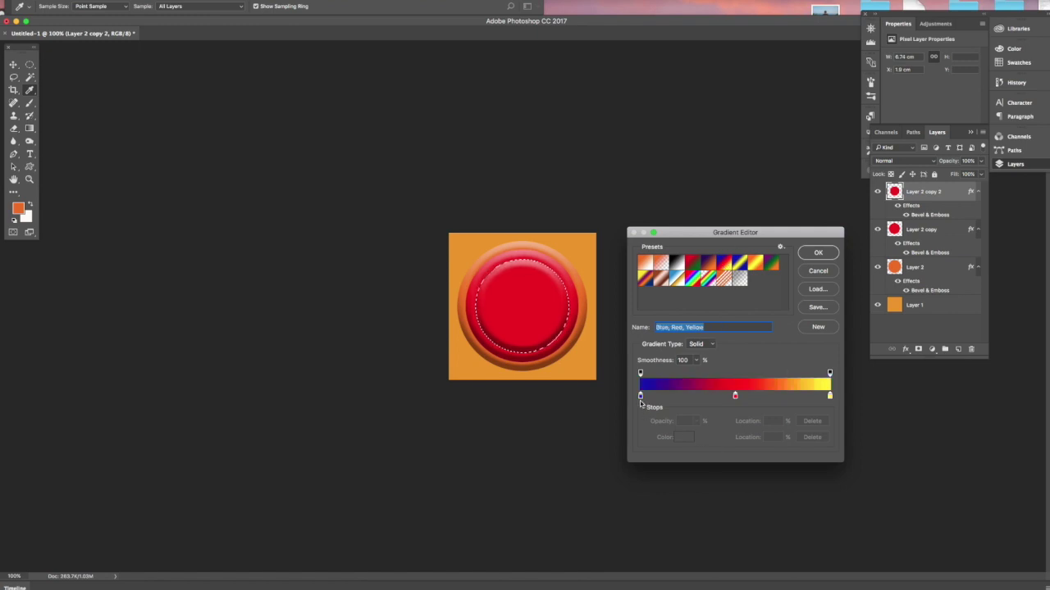
click(640, 397)
- Recolour the gradient's left stop light lavender and its right stop blue
double_click(640, 397)
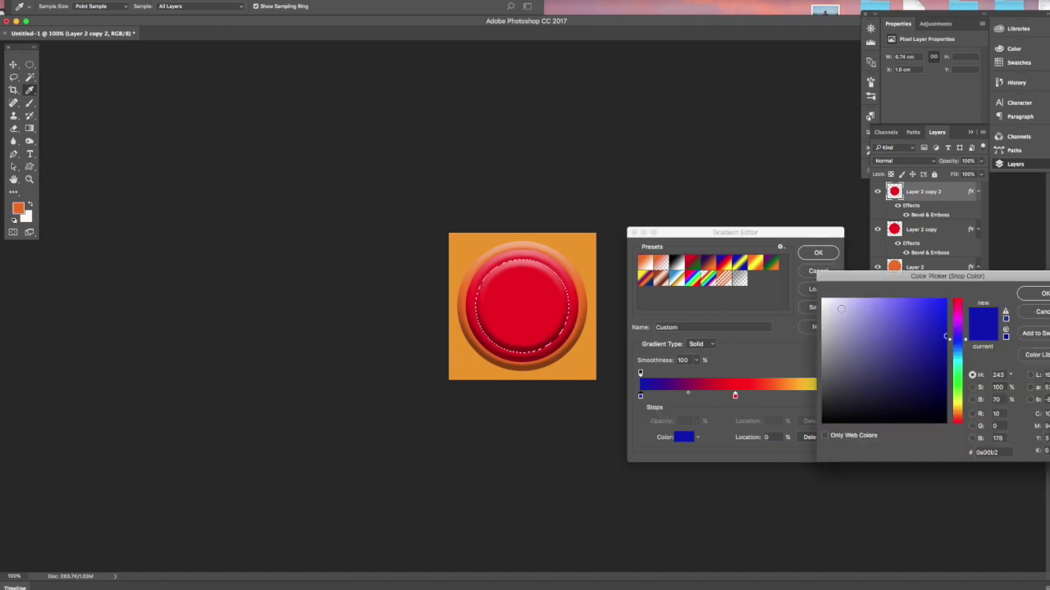
click(841, 309)
click(1038, 293)
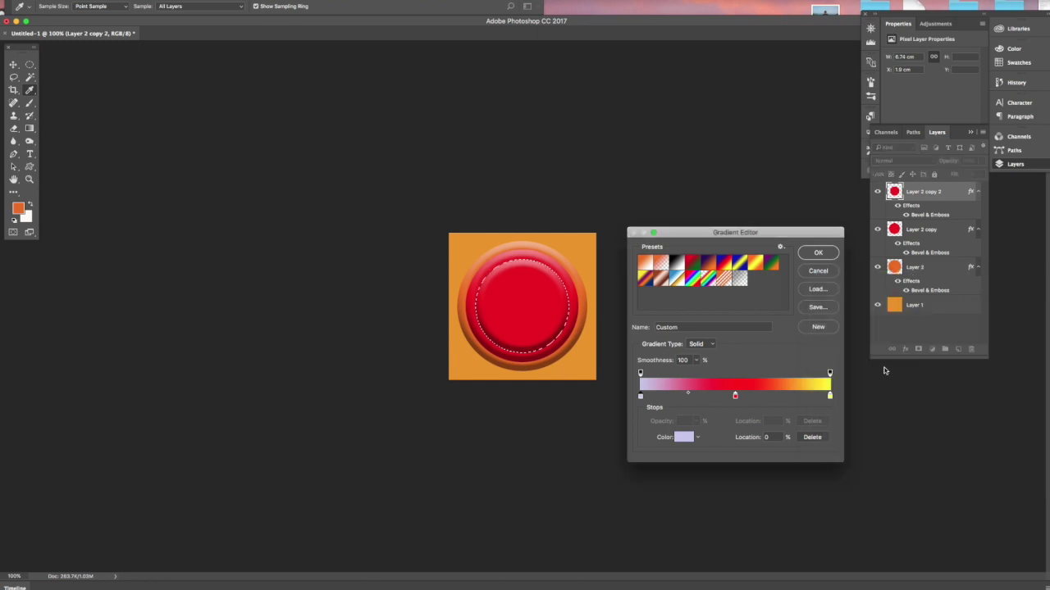
double_click(735, 397)
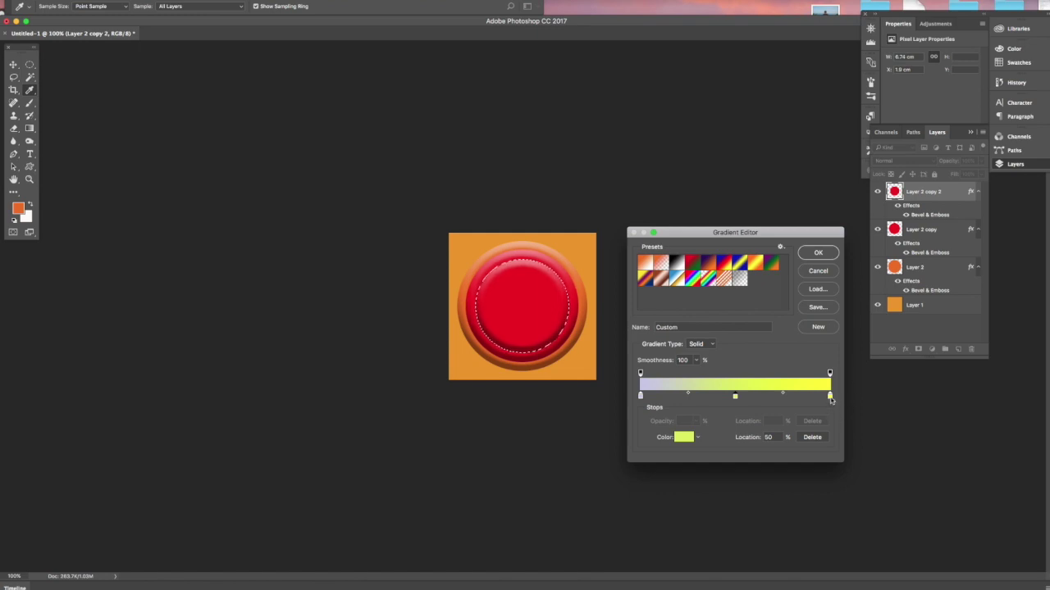
double_click(830, 397)
click(958, 344)
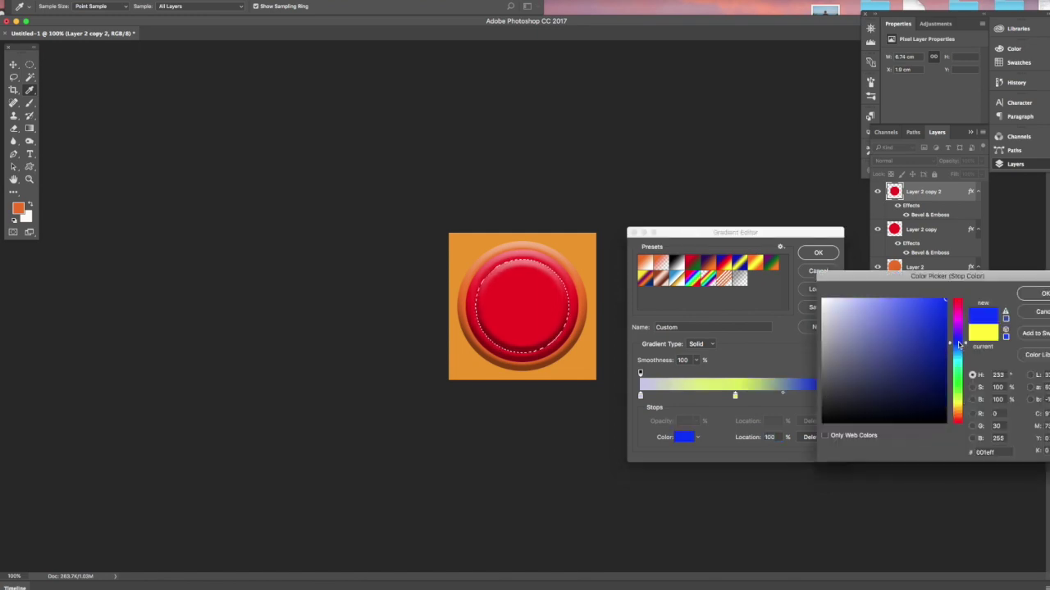
key(Return)
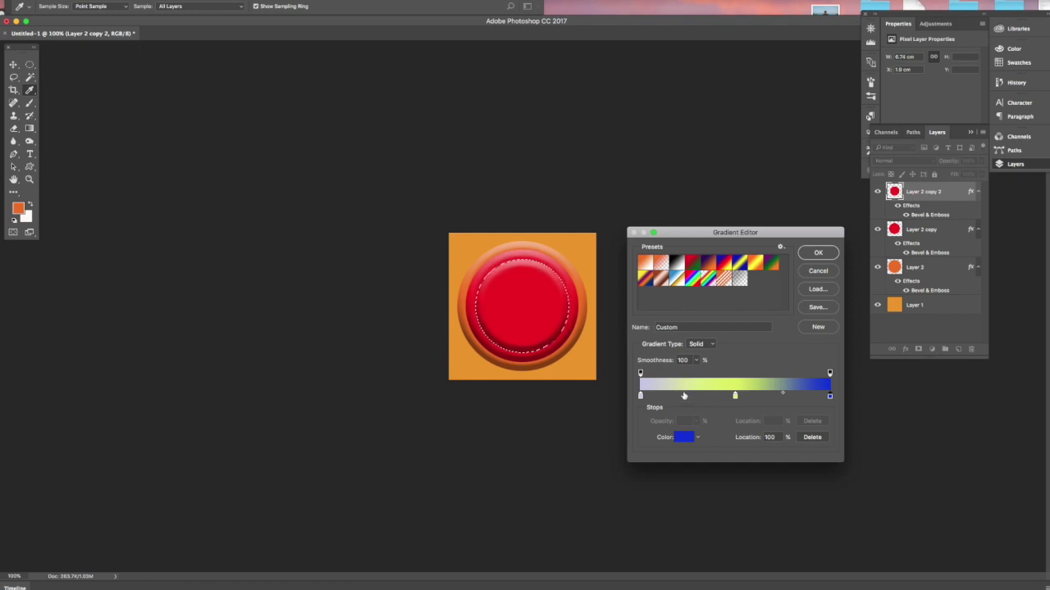
- Add a stop at 22%, make the 80% stop light pink, and accept the gradient
click(683, 396)
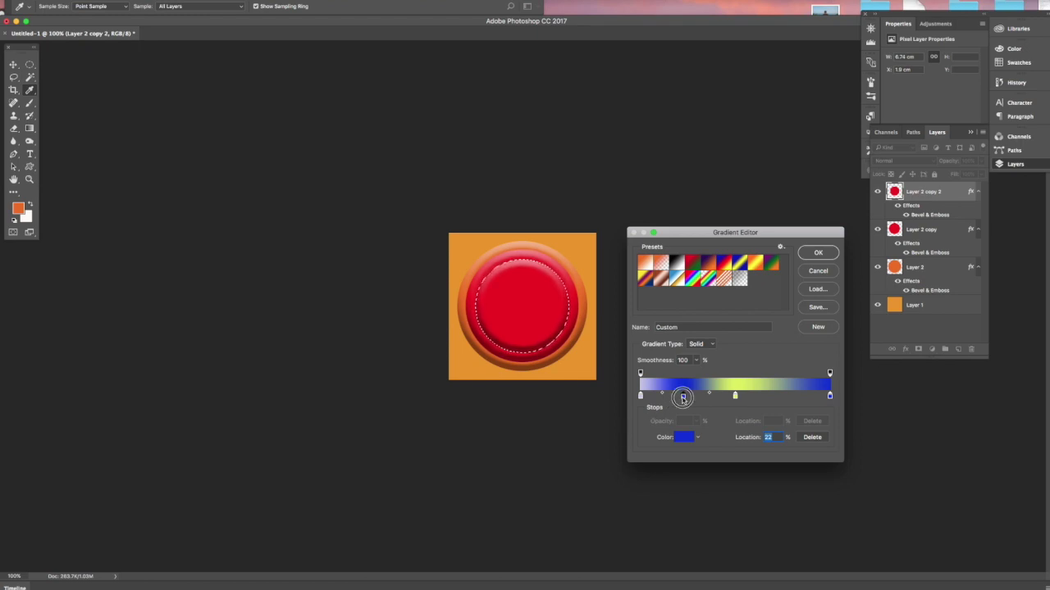
double_click(682, 397)
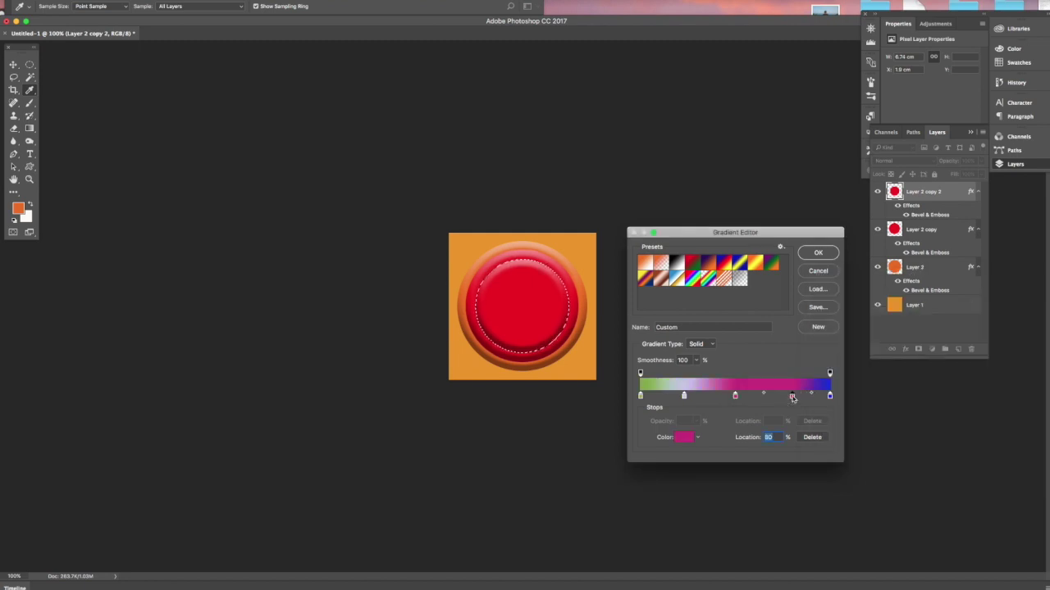
double_click(792, 398)
click(844, 312)
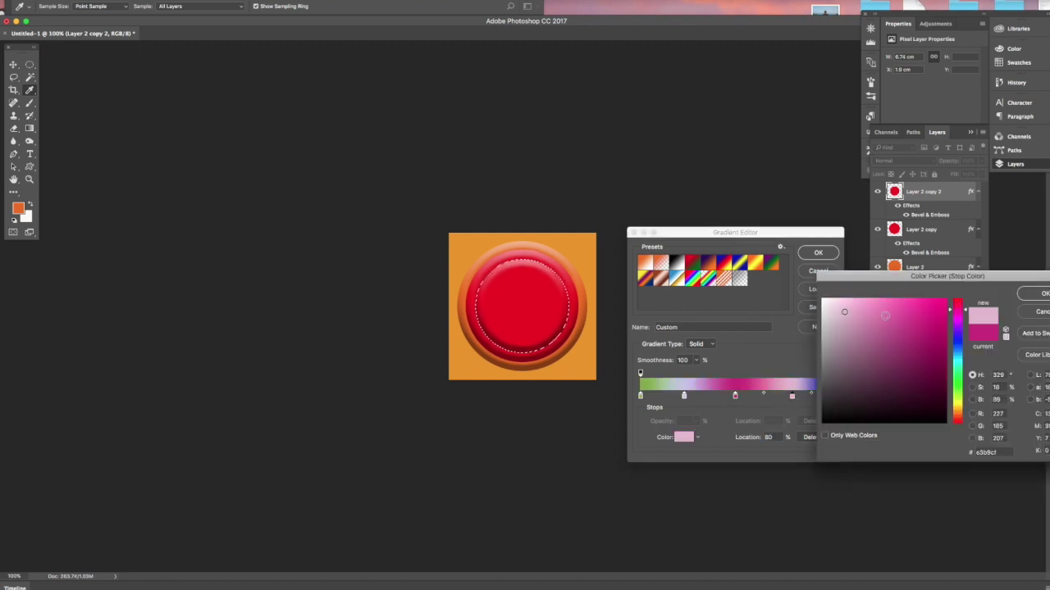
click(1041, 295)
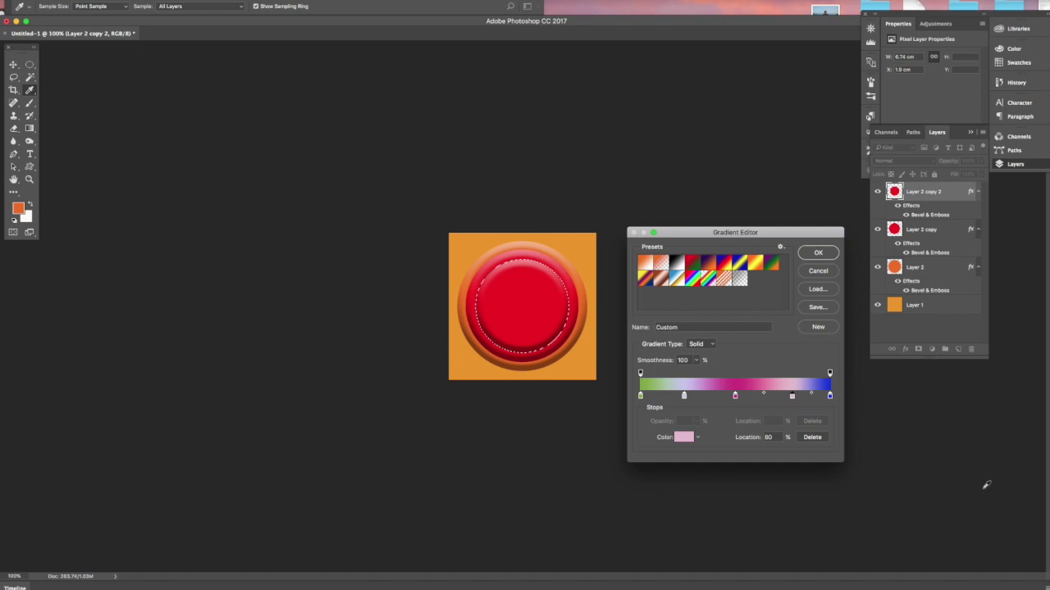
click(823, 254)
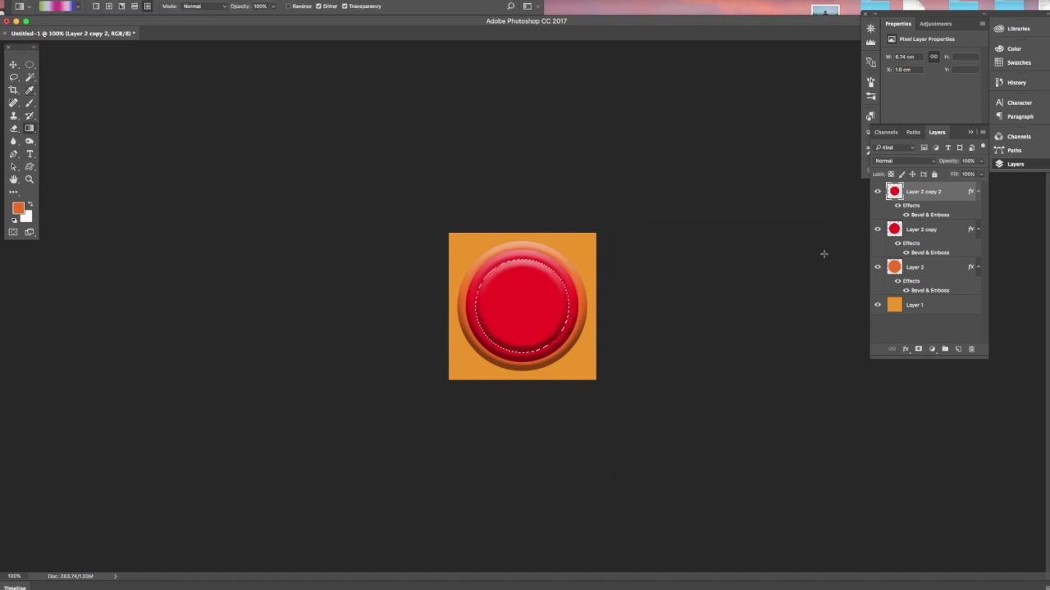
- Try linear, radial, angle and reflected gradient fills on the inner circle
click(96, 8)
drag(497, 301, 583, 302)
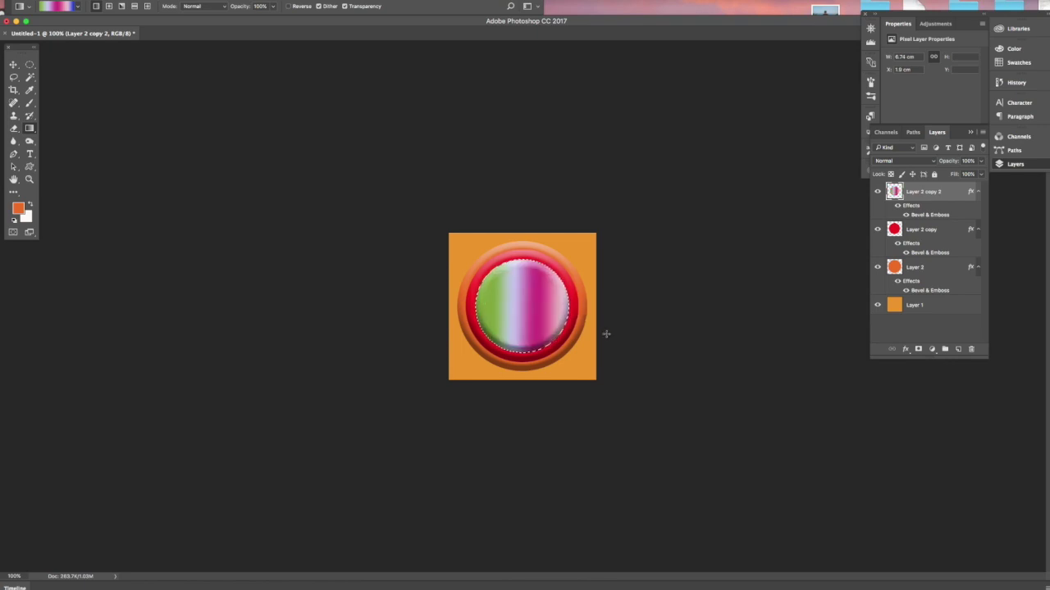
click(109, 6)
mouse_move(518, 304)
mouse_down()
mouse_move(568, 322)
mouse_move(550, 337)
mouse_move(558, 348)
mouse_up()
click(121, 7)
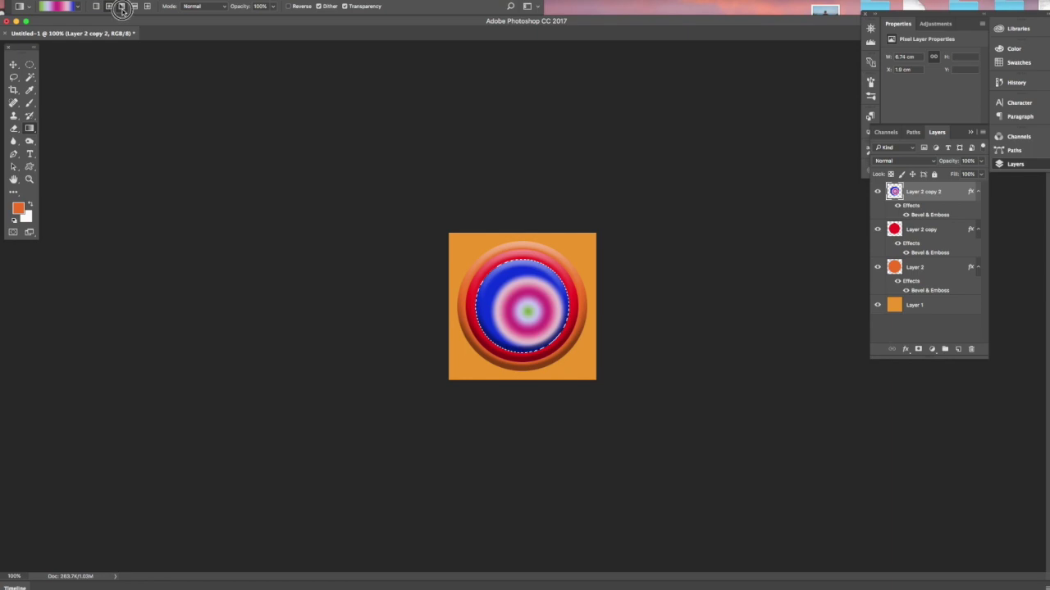
drag(525, 309, 557, 335)
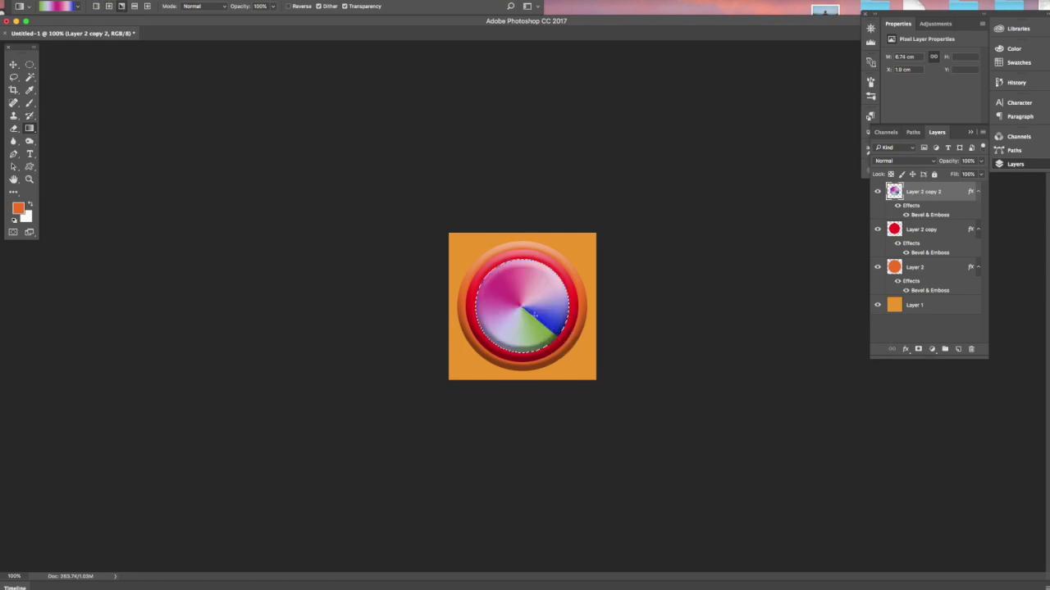
click(134, 6)
drag(517, 303, 583, 308)
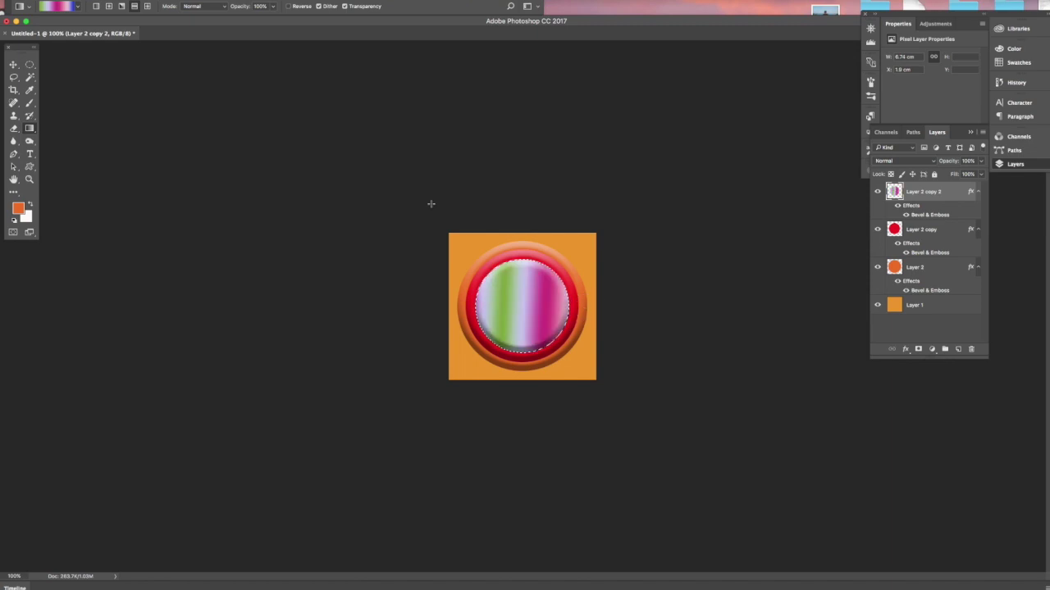
- Try diamond fills, then settle on a left-to-right linear green-pink-blue gradient
click(147, 7)
drag(520, 300, 572, 328)
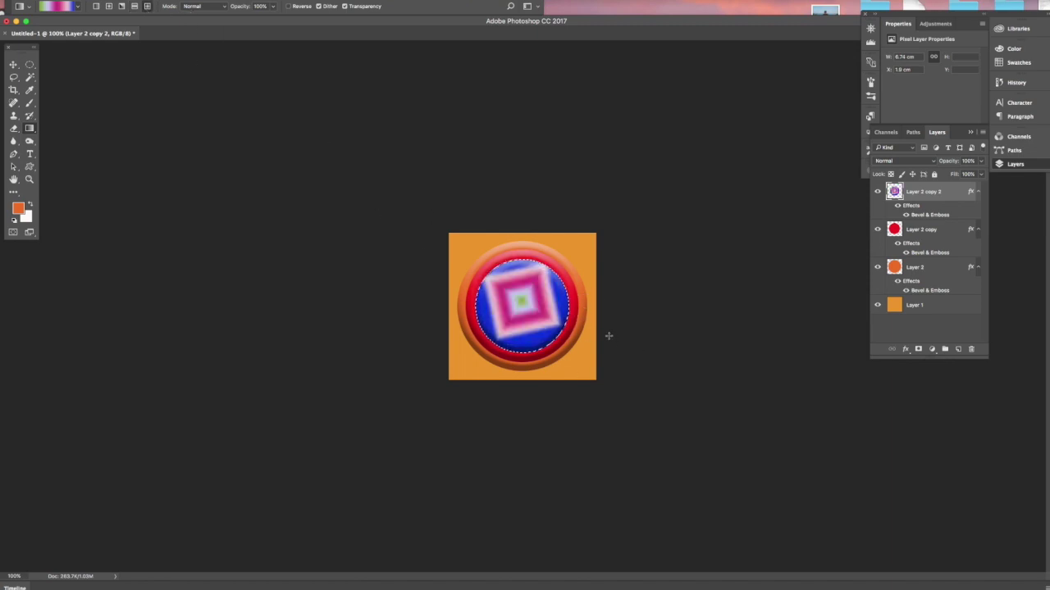
drag(515, 302, 563, 356)
drag(528, 310, 590, 358)
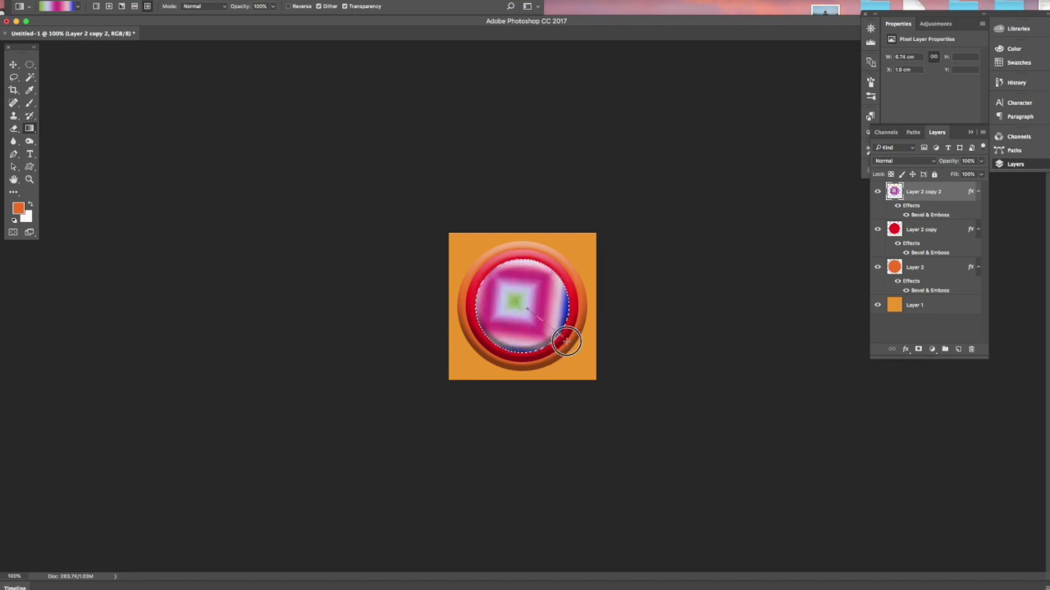
drag(520, 307, 475, 265)
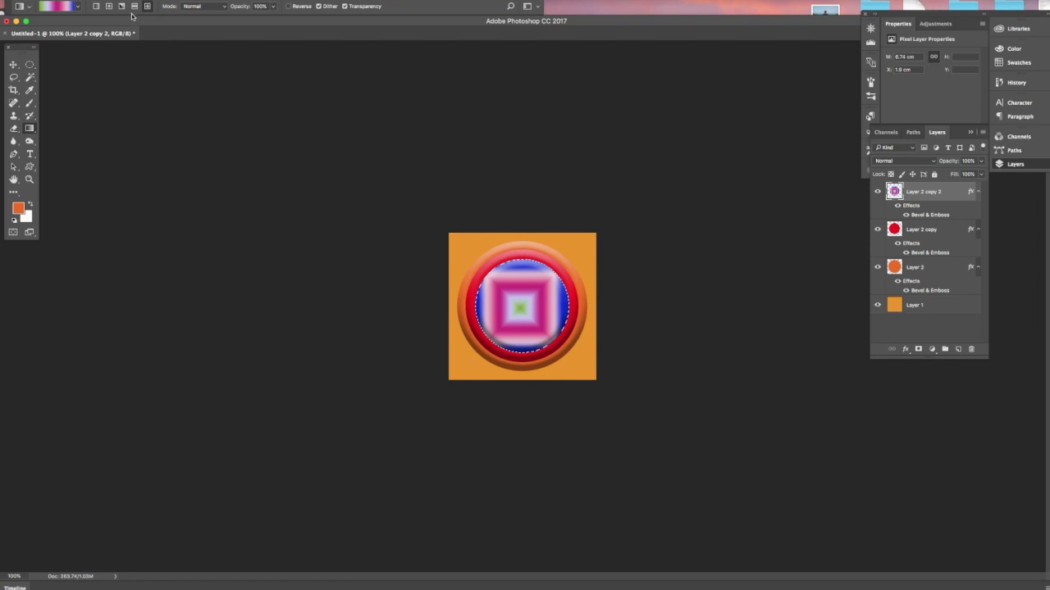
click(96, 8)
drag(479, 312, 566, 313)
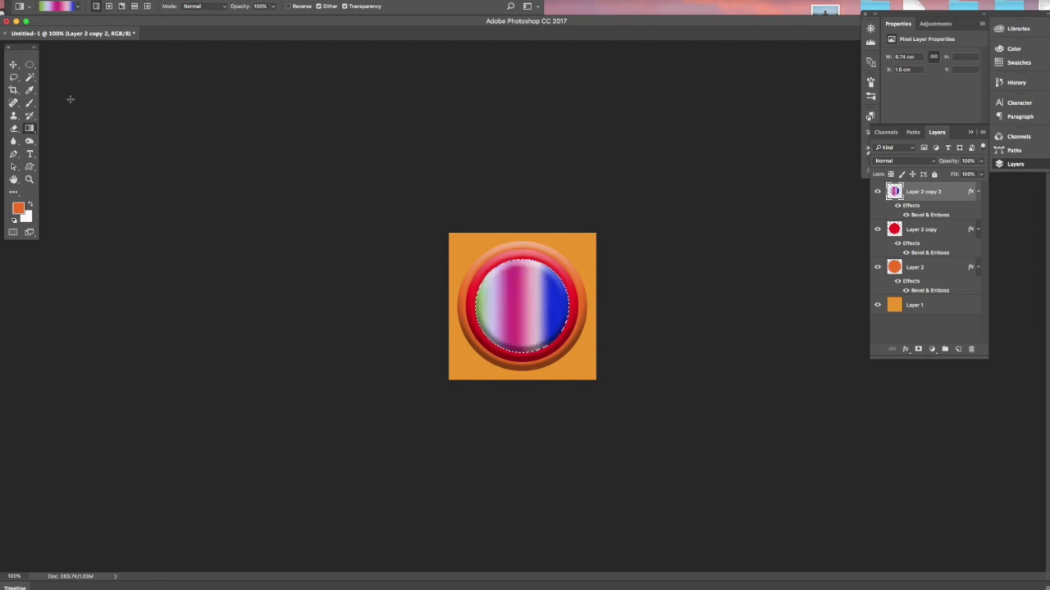
click(13, 64)
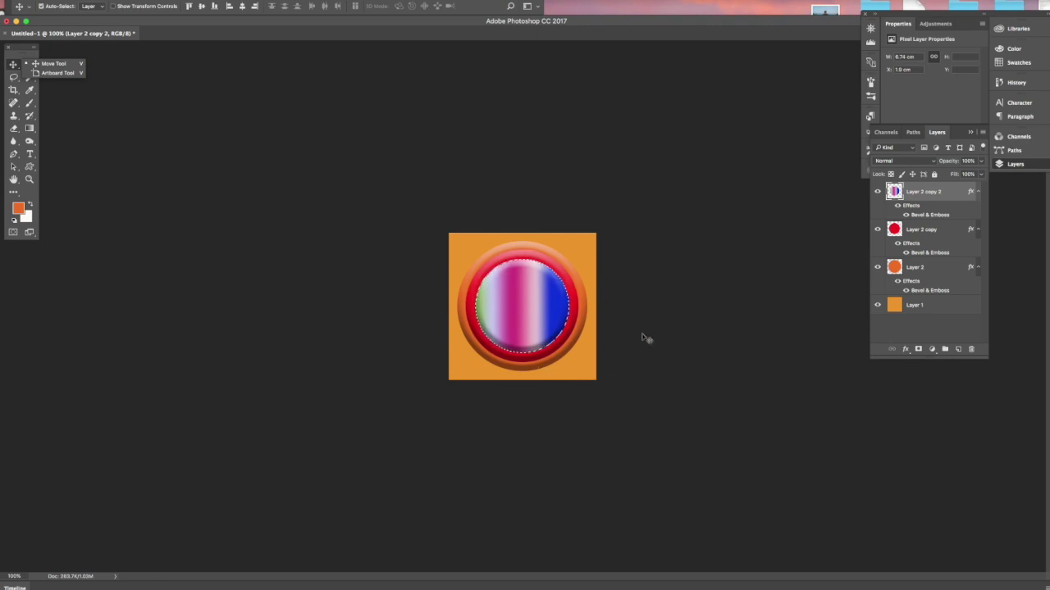
- Deselect the inner circle and bring up Hue/Saturation for the outer ring, Layer 2
key(ctrl+d)
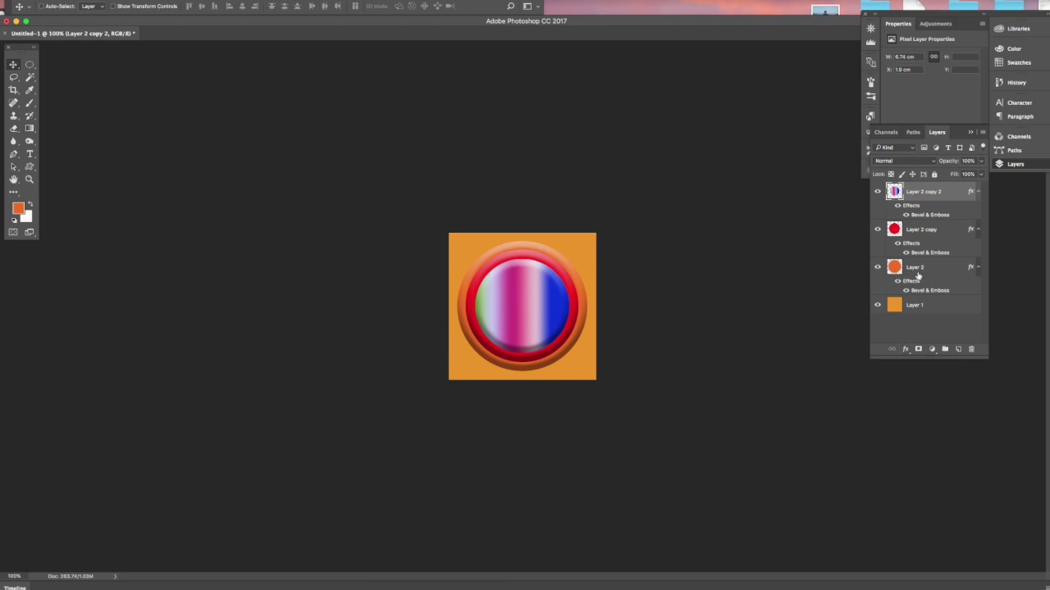
click(917, 308)
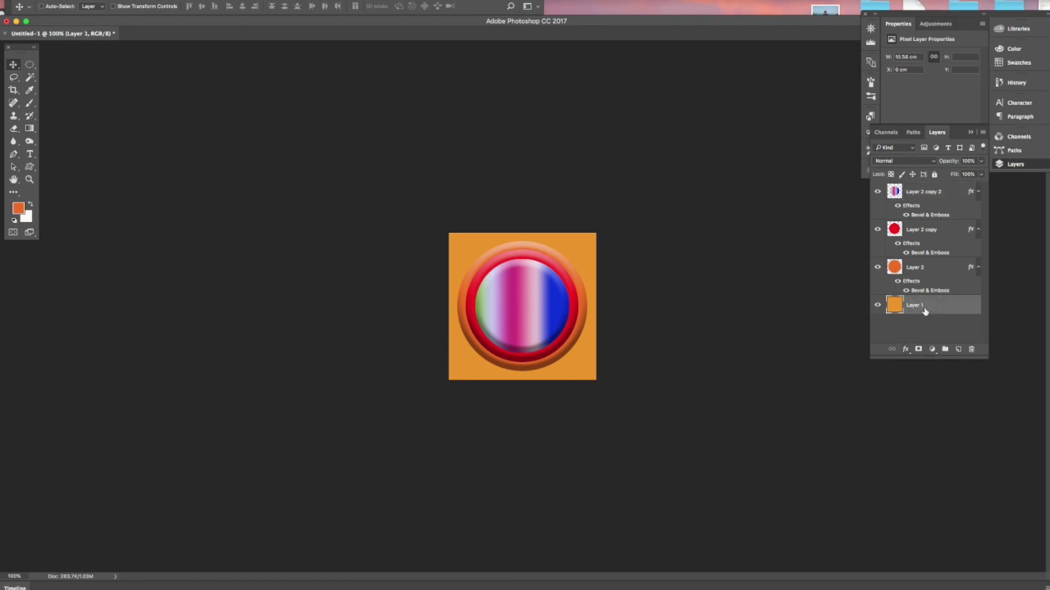
click(927, 268)
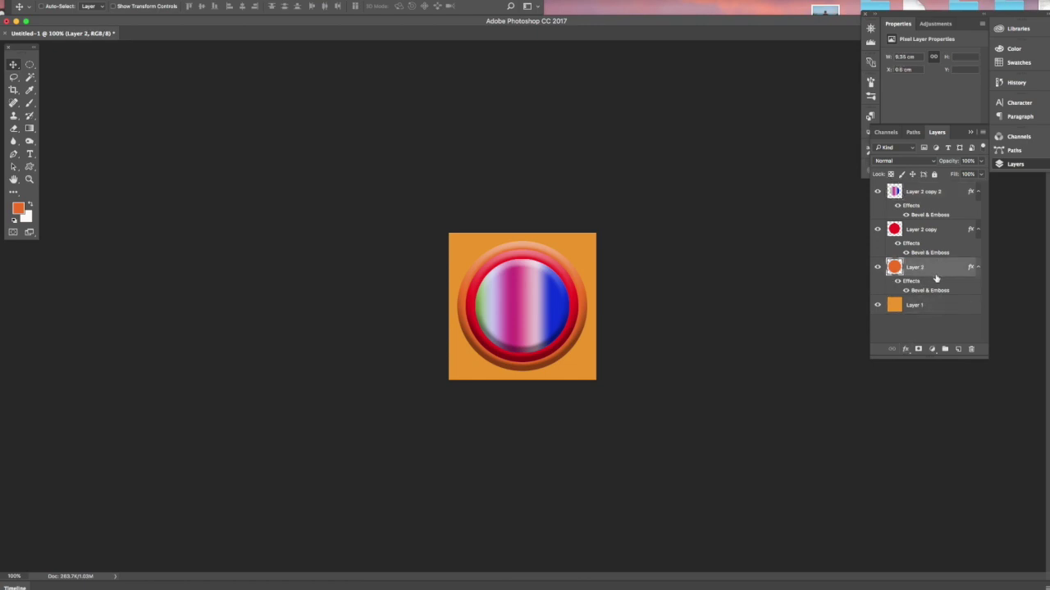
click(935, 305)
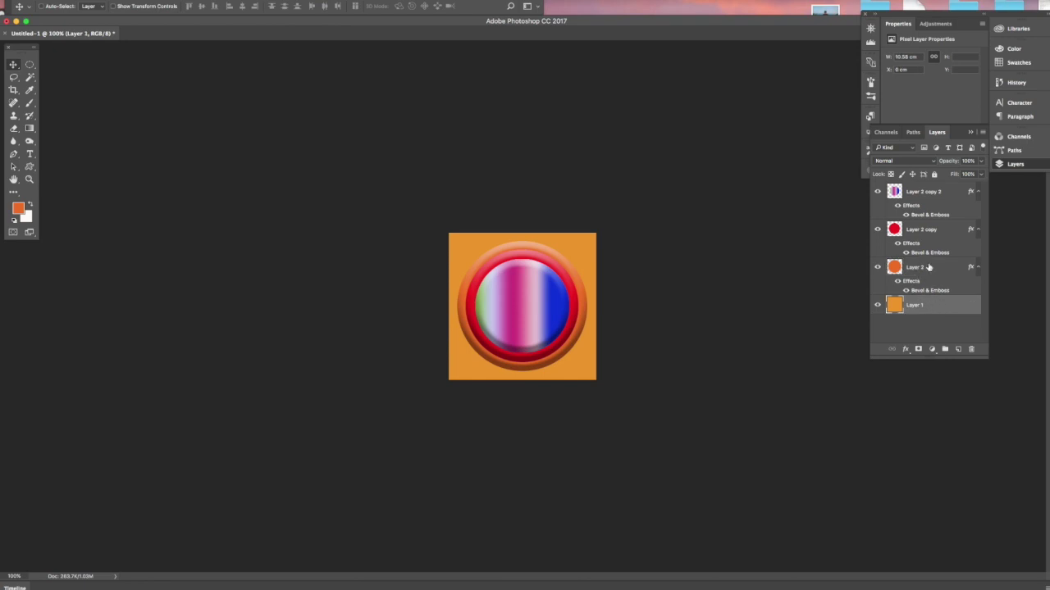
click(928, 268)
key(ctrl+u)
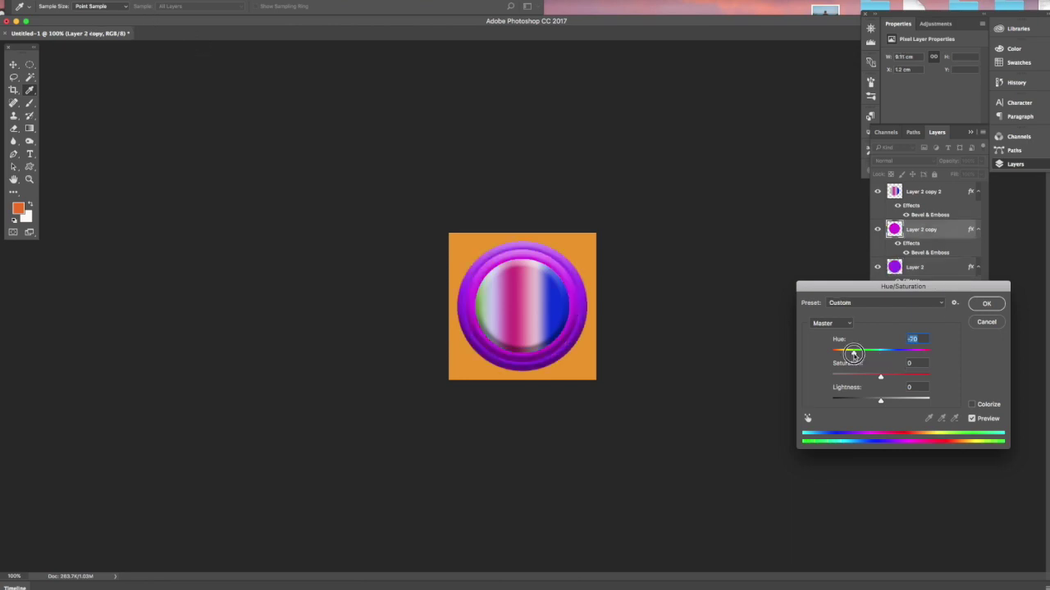
- Shift the outer ring's hue to purple, then target the centre circle, Layer 2 copy 2
drag(857, 356, 855, 352)
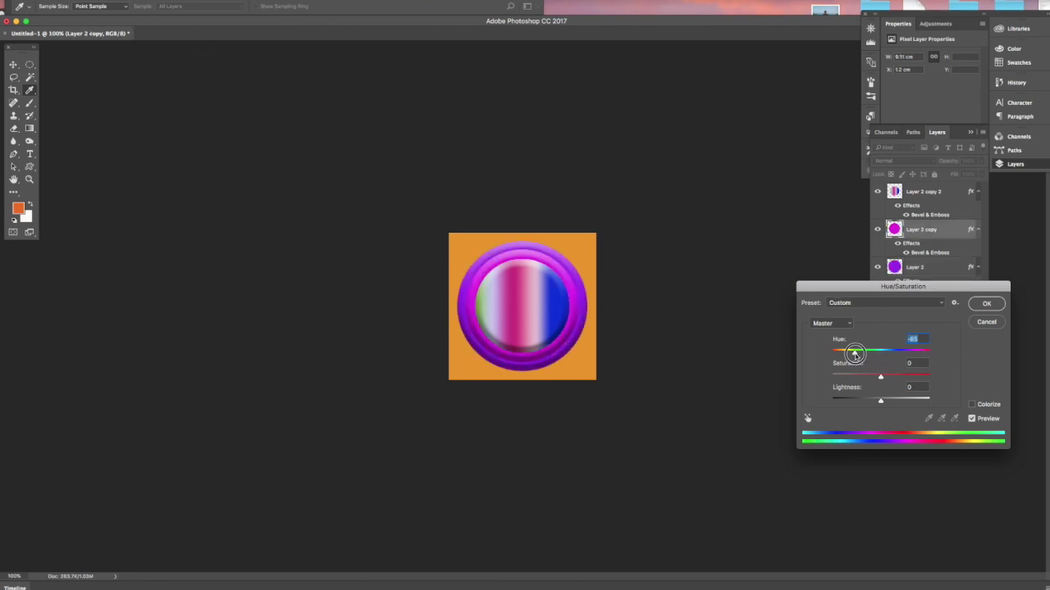
click(986, 305)
click(917, 202)
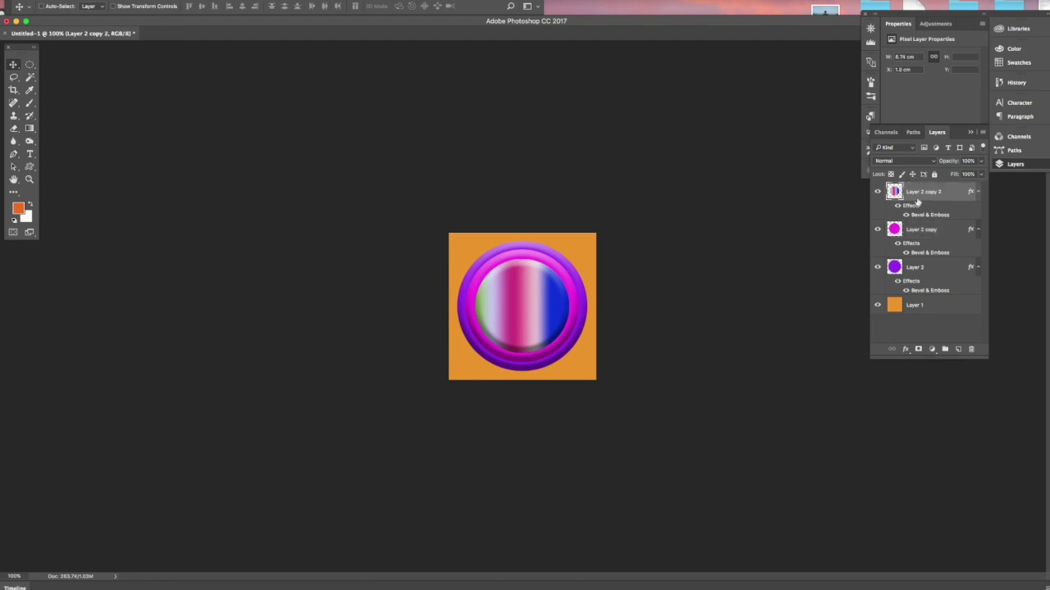
key(ctrl+u)
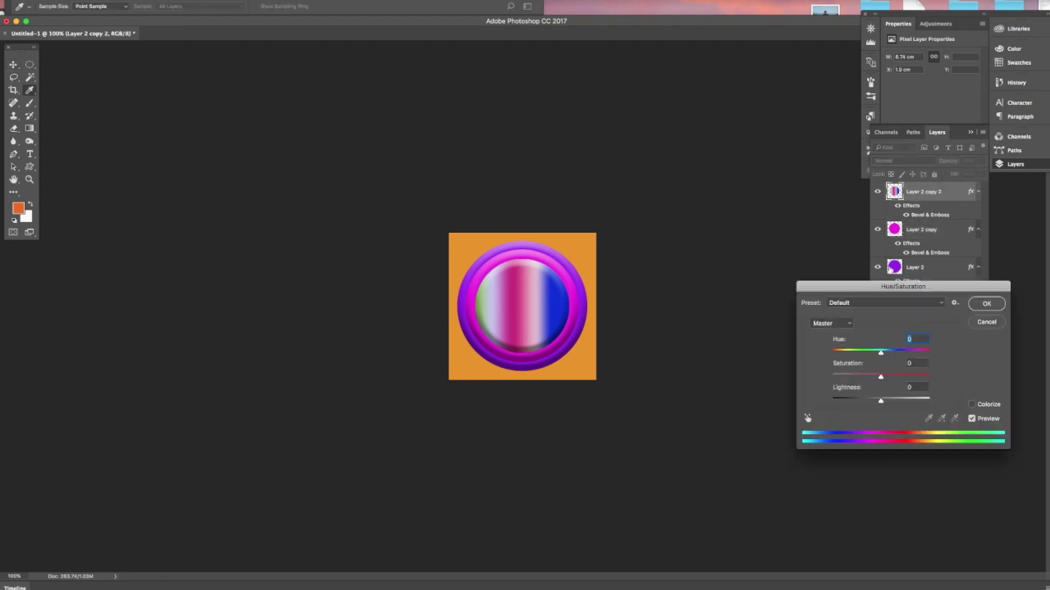
- Shift the centre's hue toward green, undo a trial full-square gradient, and reload the circle selection
drag(879, 354, 853, 354)
key(Return)
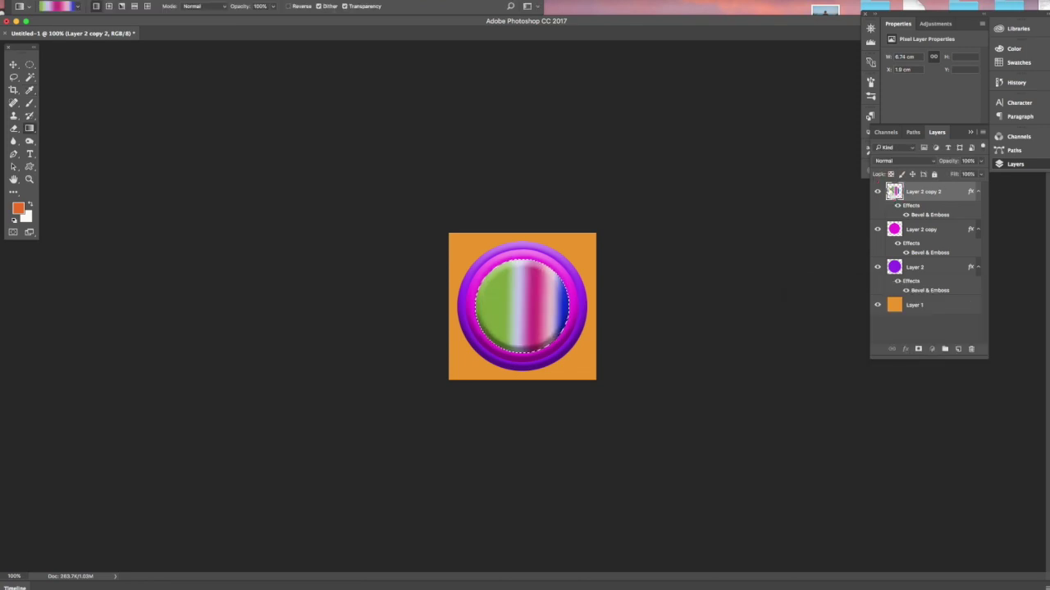
key(ctrl+d)
drag(483, 300, 613, 306)
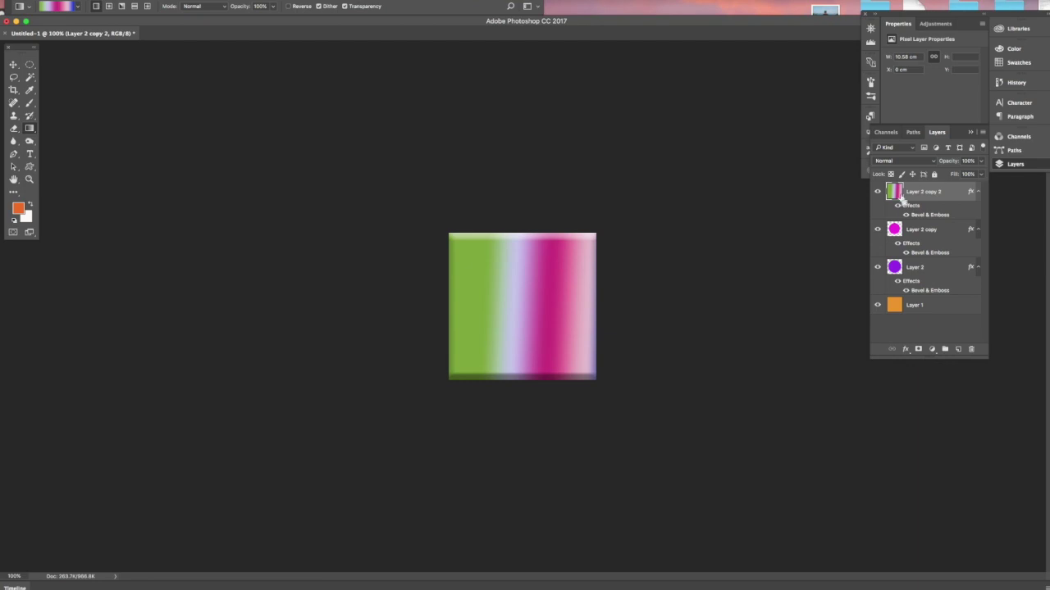
key(ctrl+z)
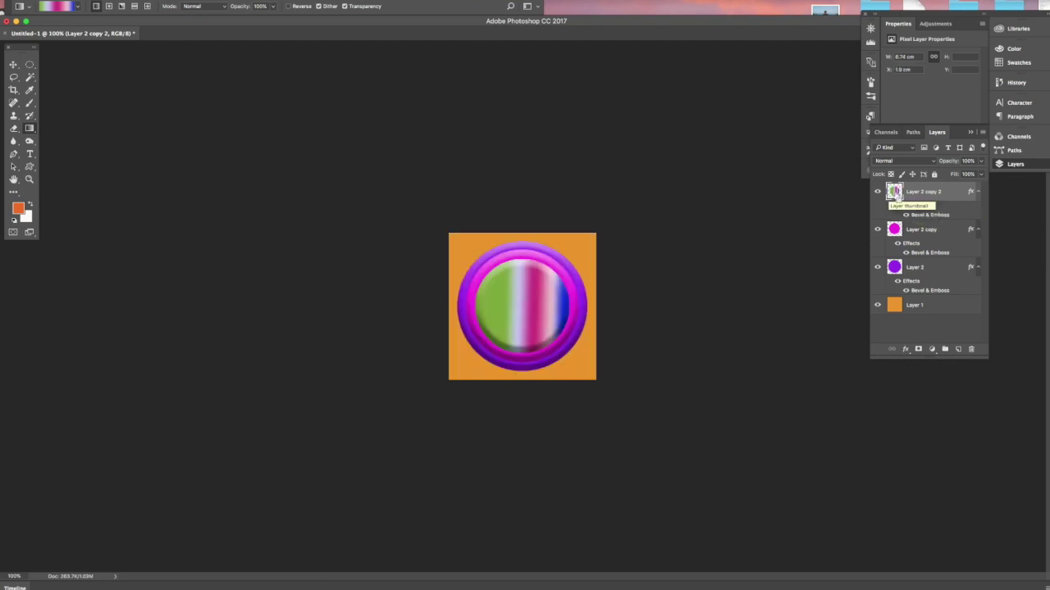
ctrl+click(893, 193)
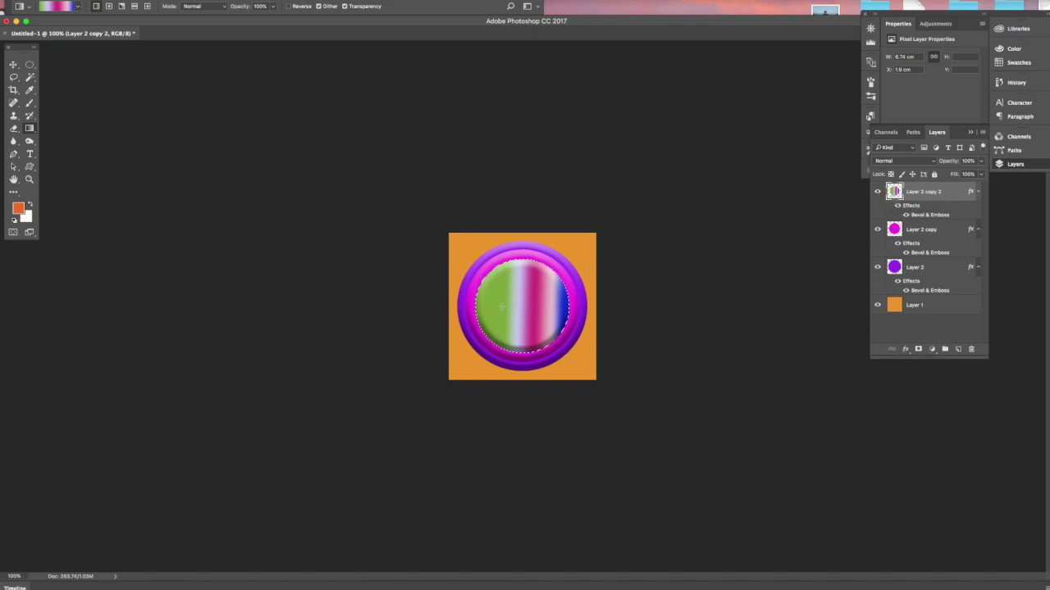
- Shift the centre circle's hue to about -40 and make Layer 1 active
key(ctrl+u)
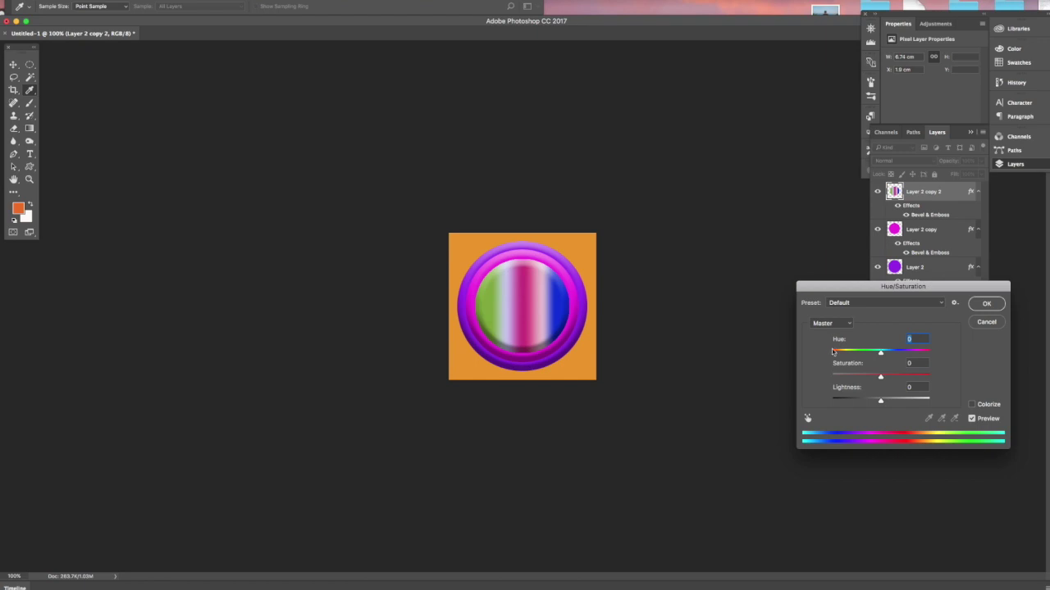
drag(881, 353, 857, 354)
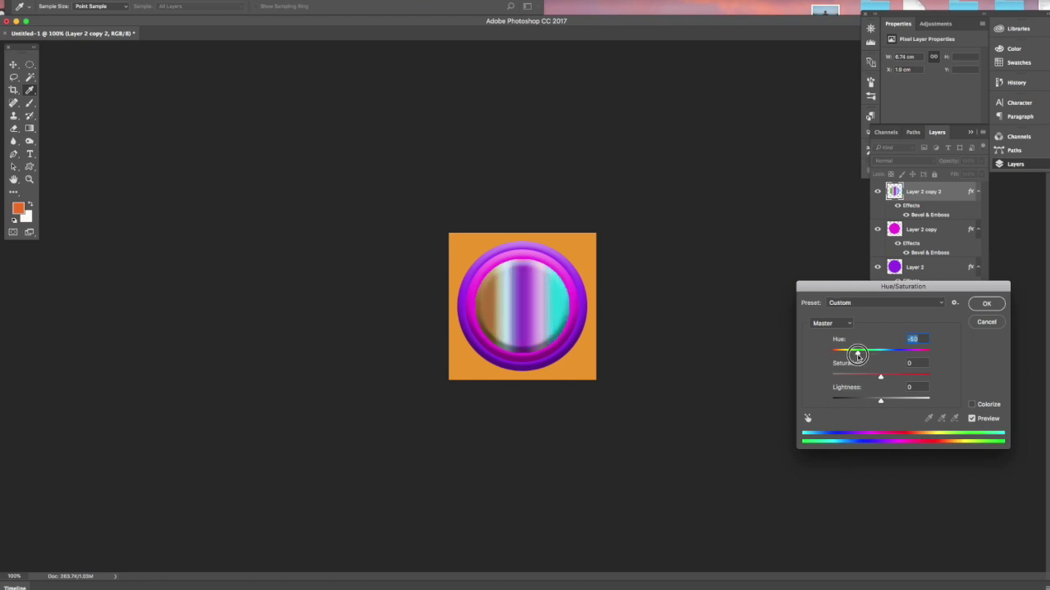
click(999, 305)
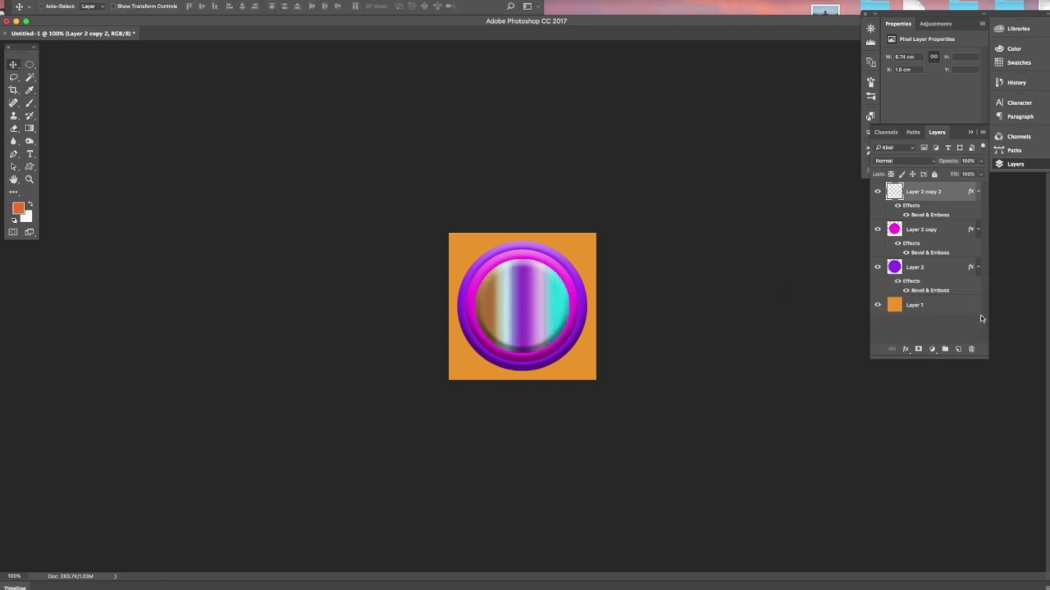
click(588, 374)
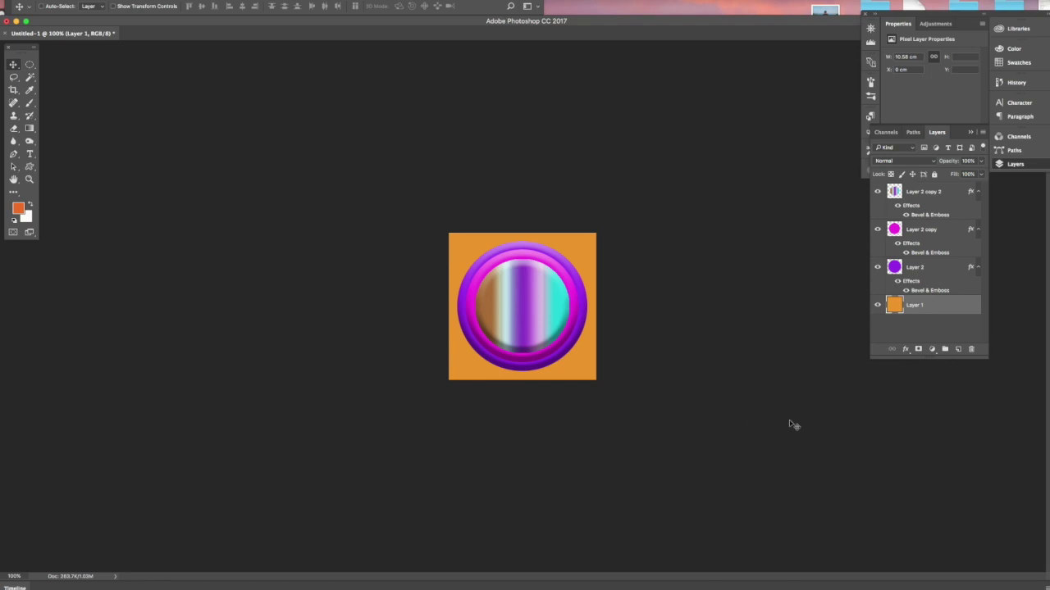
key(ctrl+s)
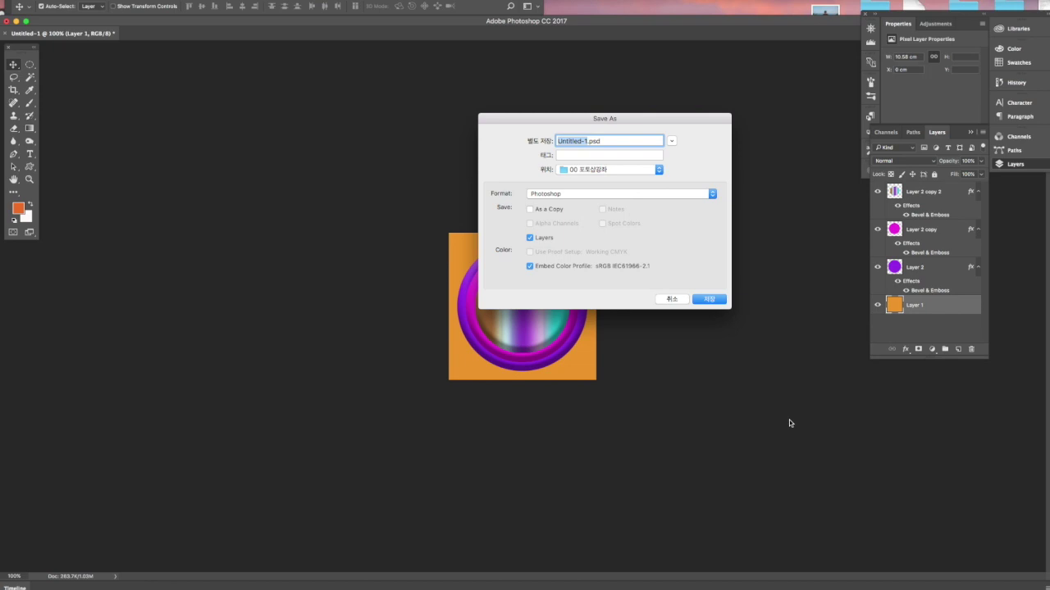
- Save the document as 버튼.psd in Photoshop format with Maximize Compatibility
drag(686, 118, 710, 84)
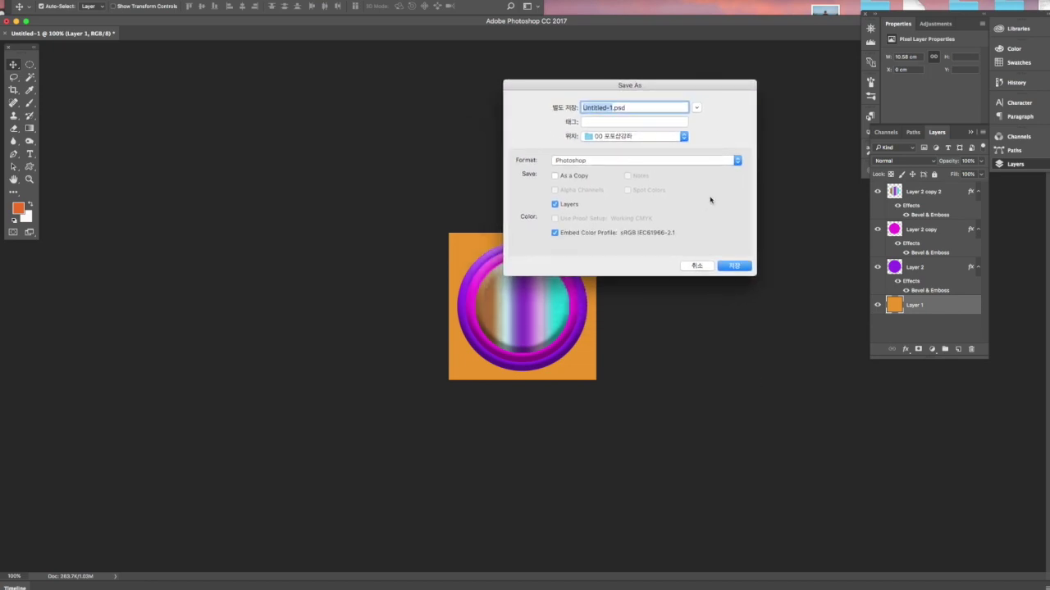
text(버튼)
click(632, 160)
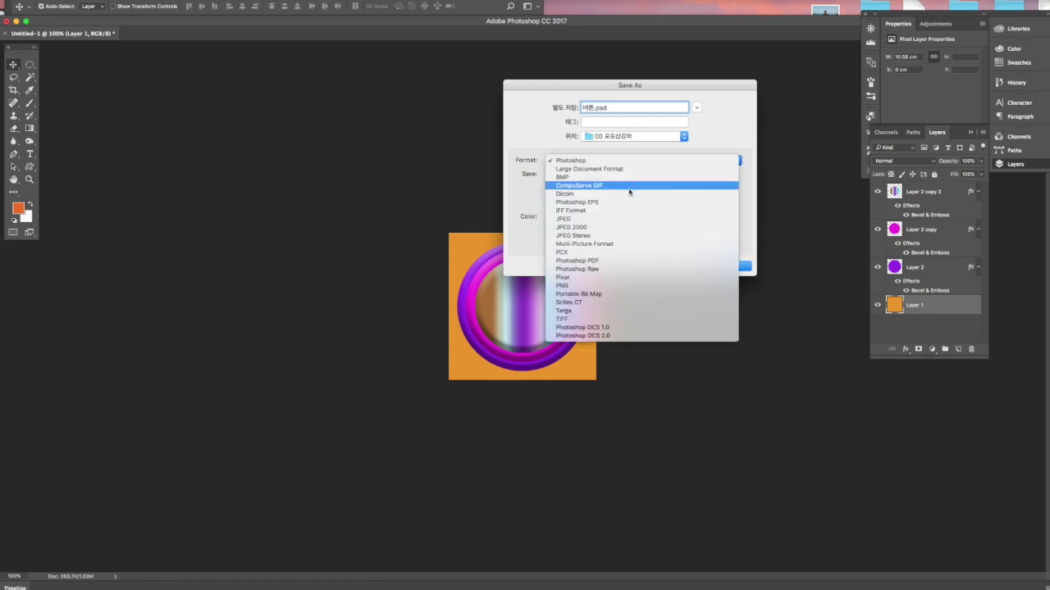
click(625, 220)
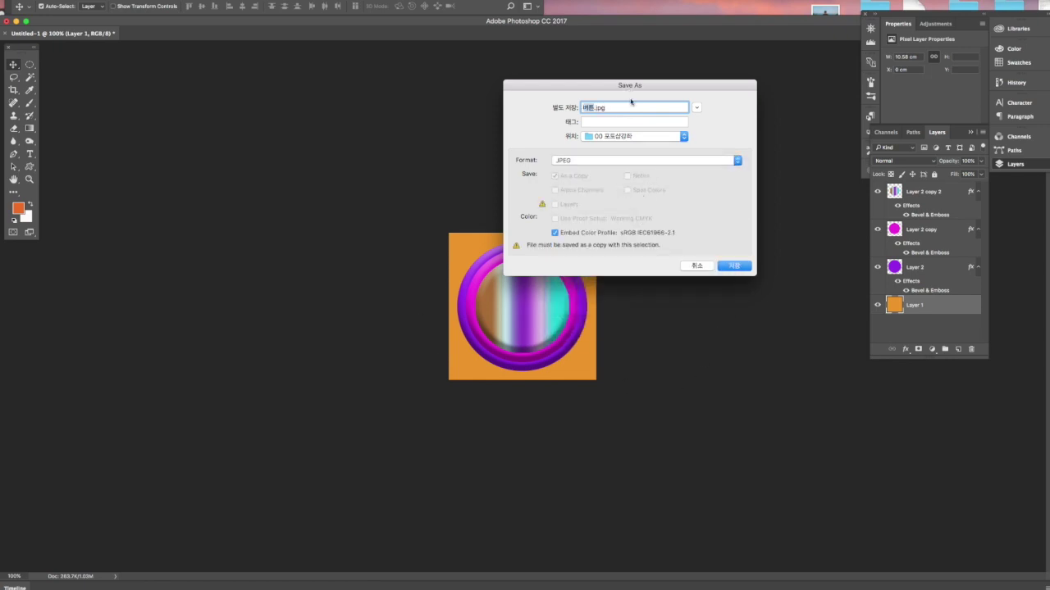
click(633, 161)
click(621, 105)
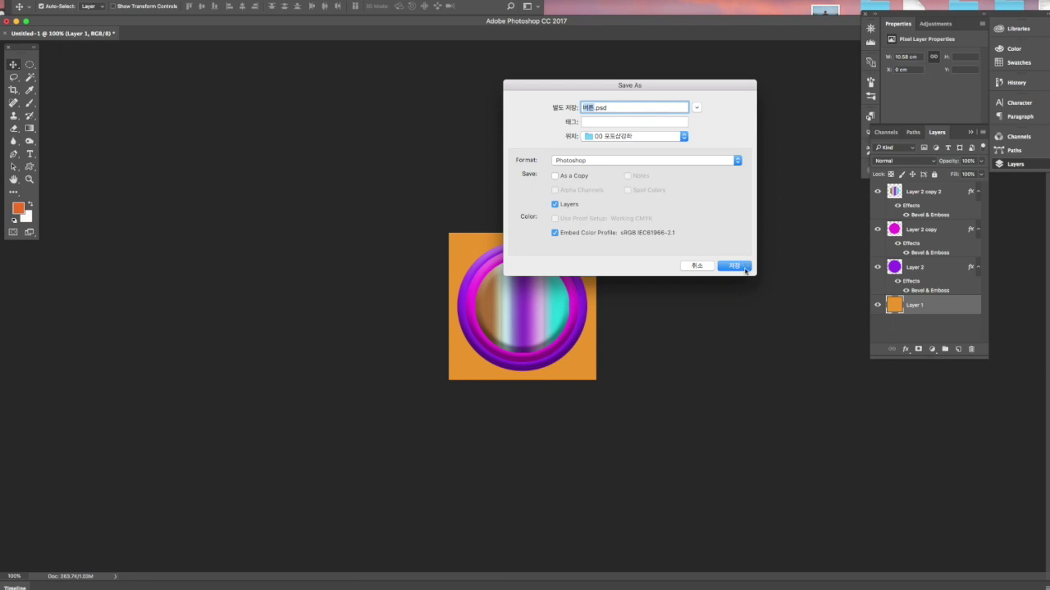
click(734, 266)
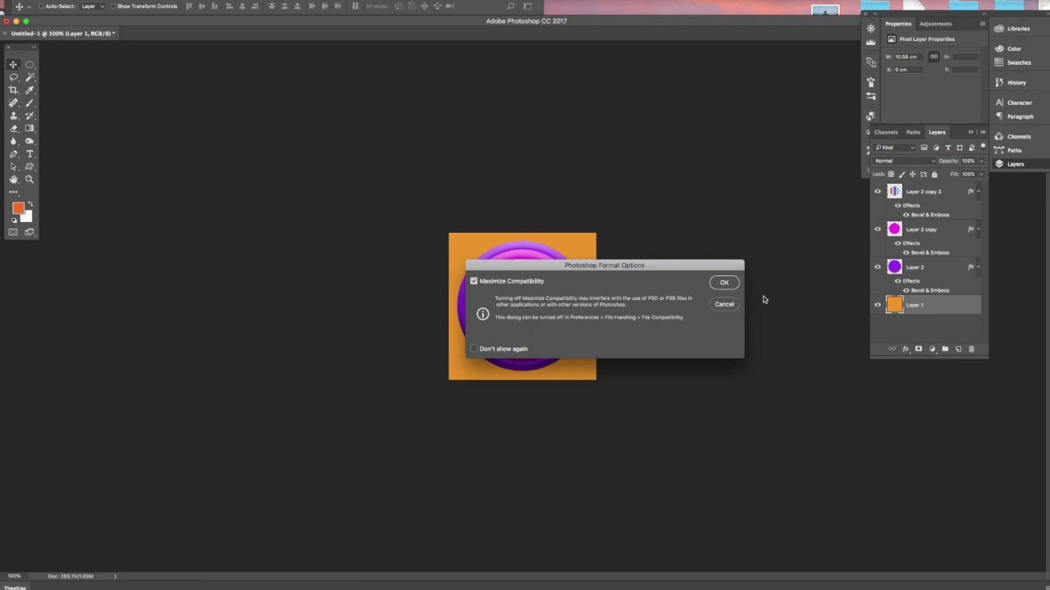
click(724, 283)
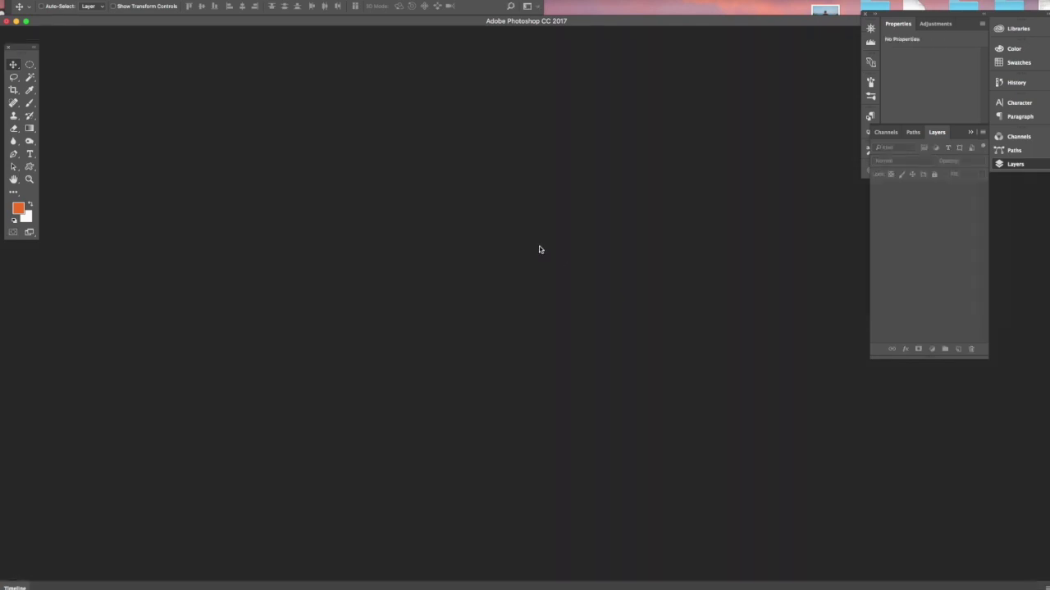
- Reopen 버튼.psd, then select and deselect the Layer 1 square's pixels
double_click(539, 249)
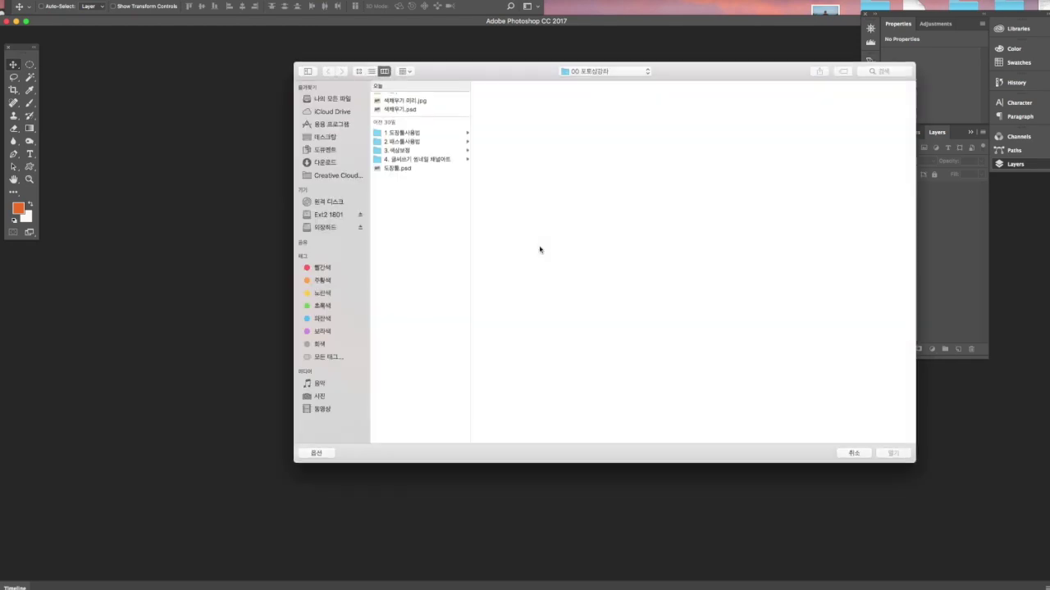
double_click(400, 100)
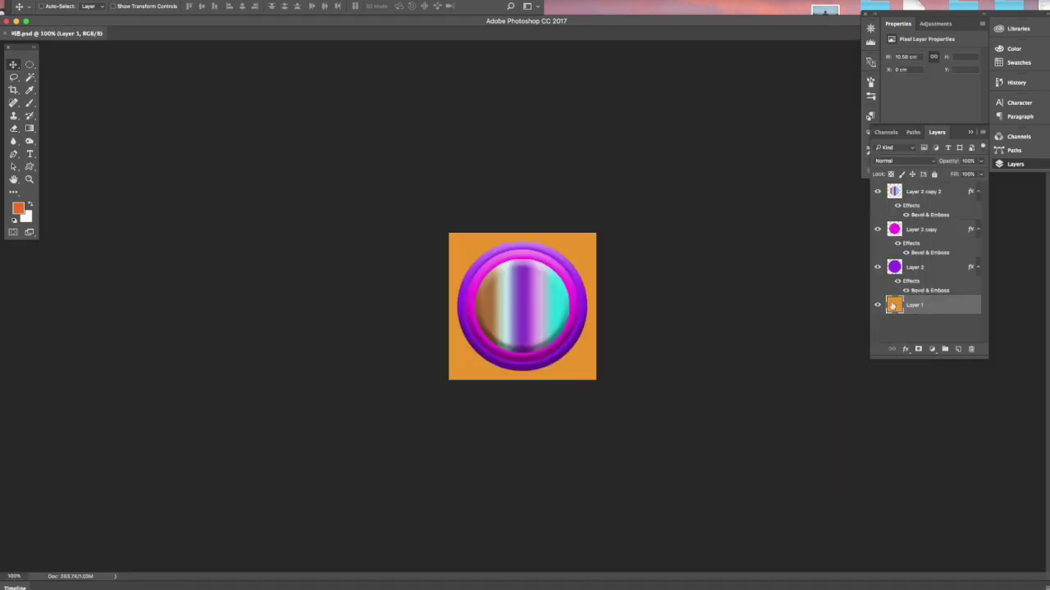
super+click(893, 306)
key(super+d)
- Hide the three circle layers and fill Layer 1 with foreground colour #66ff66
click(878, 191)
click(878, 230)
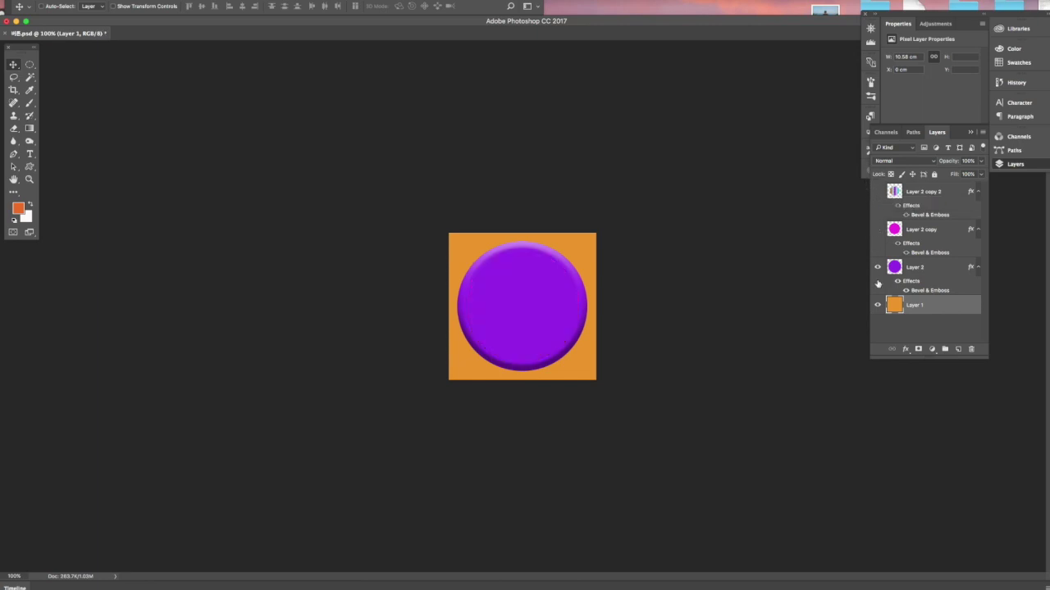
click(876, 268)
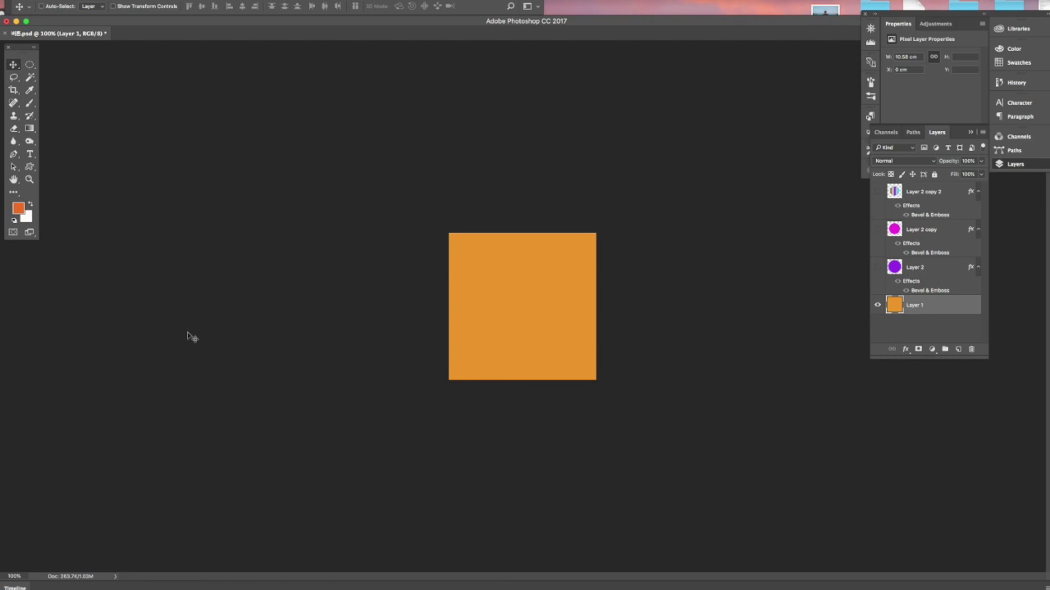
click(18, 207)
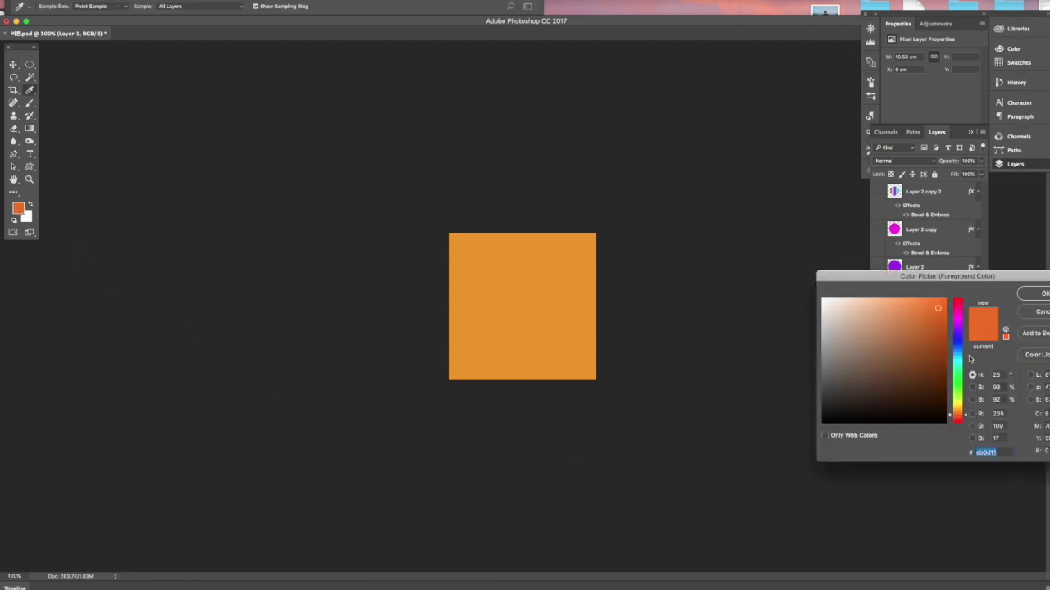
click(1042, 311)
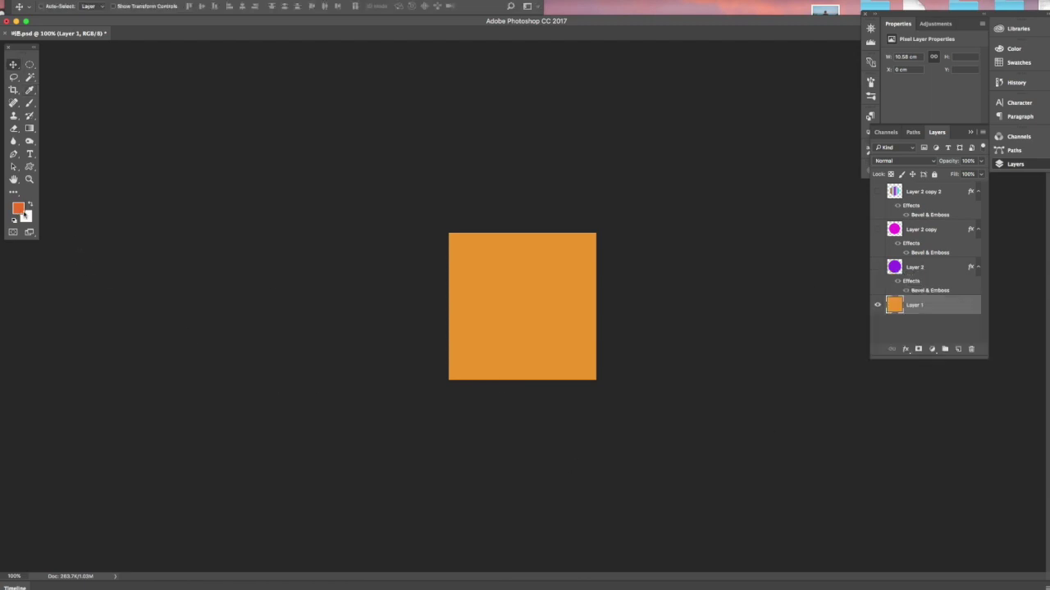
click(18, 208)
text(66ff66)
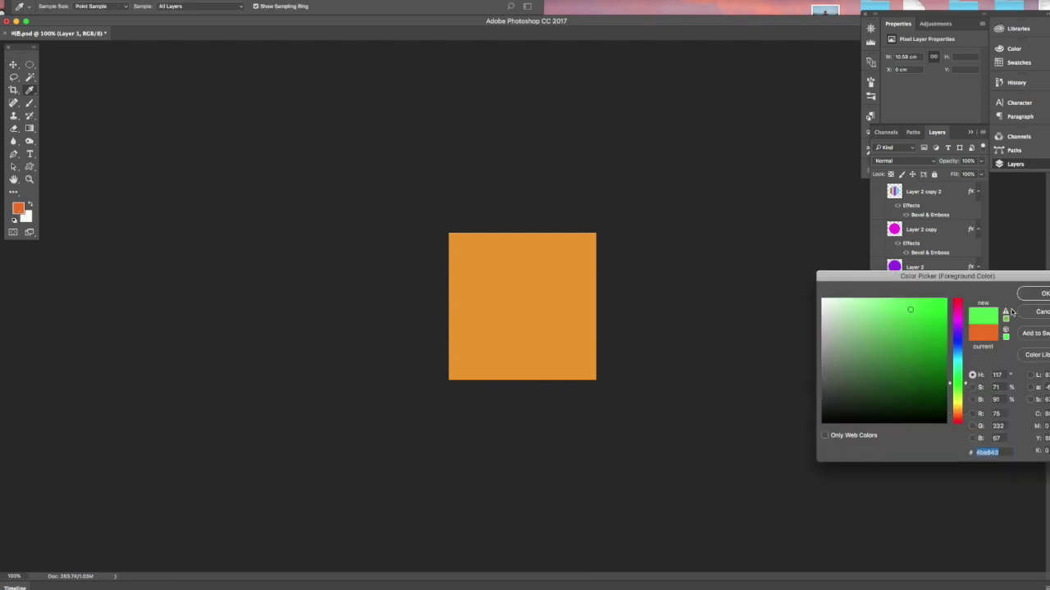
click(1040, 294)
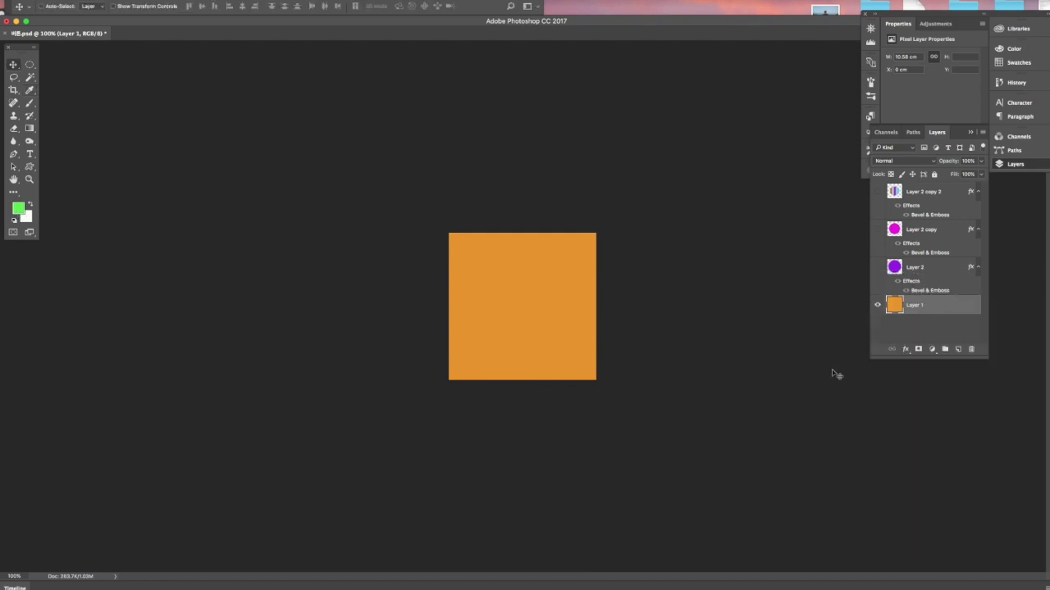
key(ctrl+BackSpace)
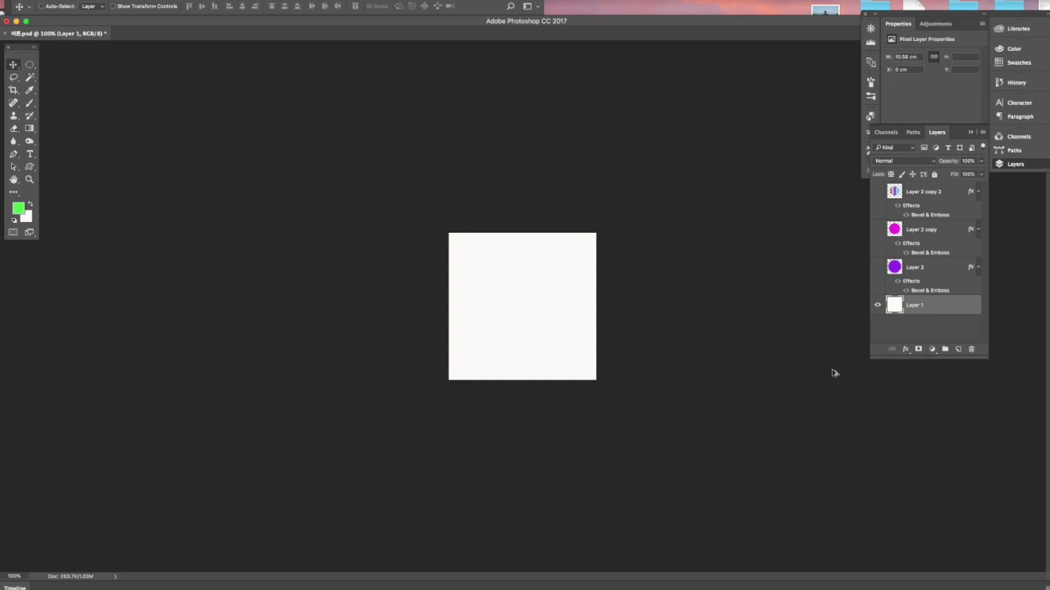
key(alt+BackSpace)
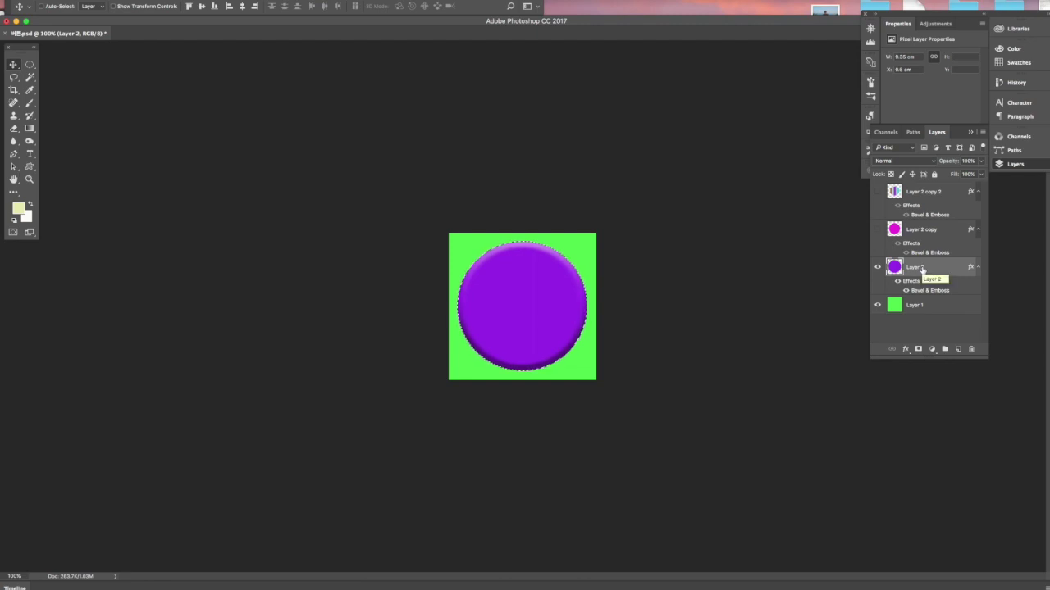
- Fill Layer 2's circle with white, then reshow Layer 2 copy and load its circle outline
key(ctrl+BackSpace)
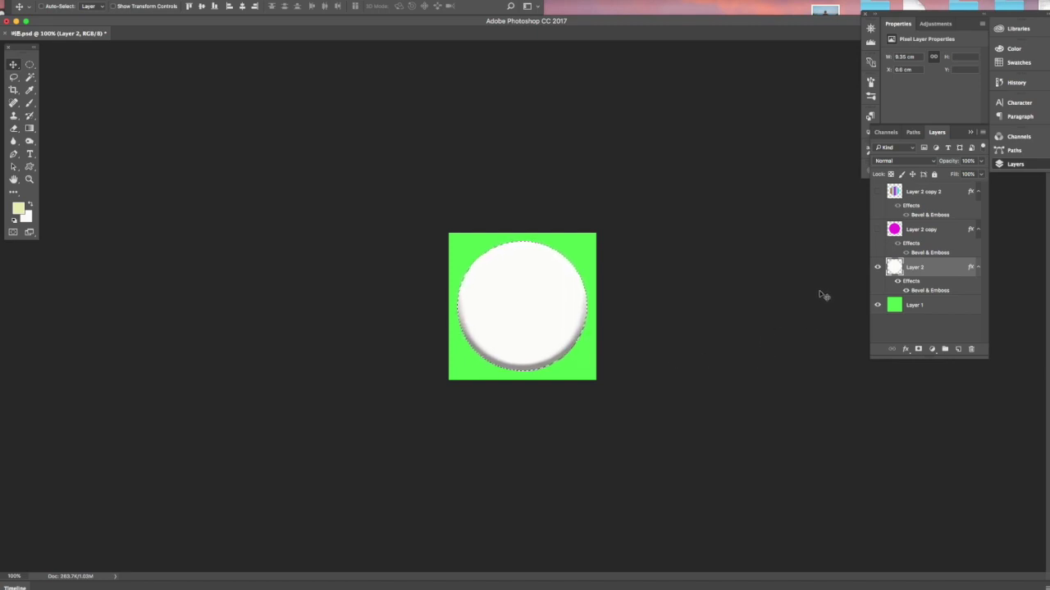
click(877, 230)
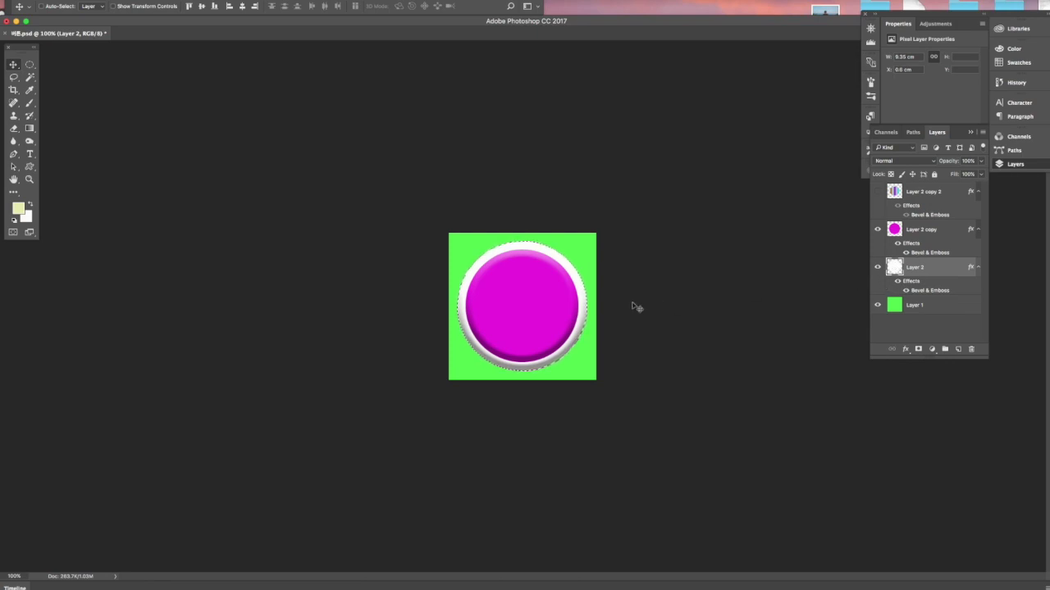
key(ctrl+d)
click(923, 232)
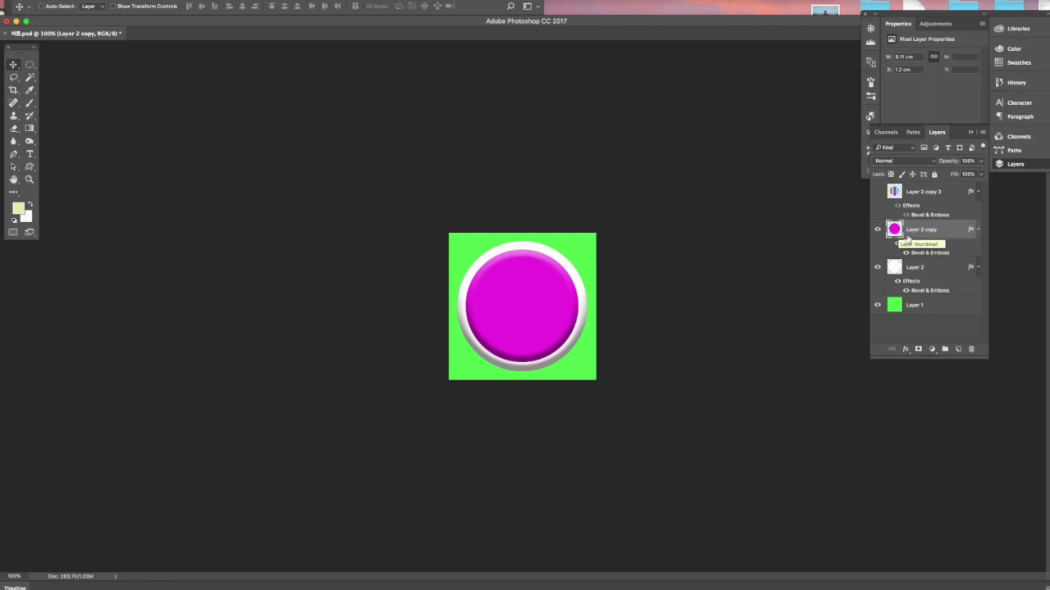
super+click(894, 232)
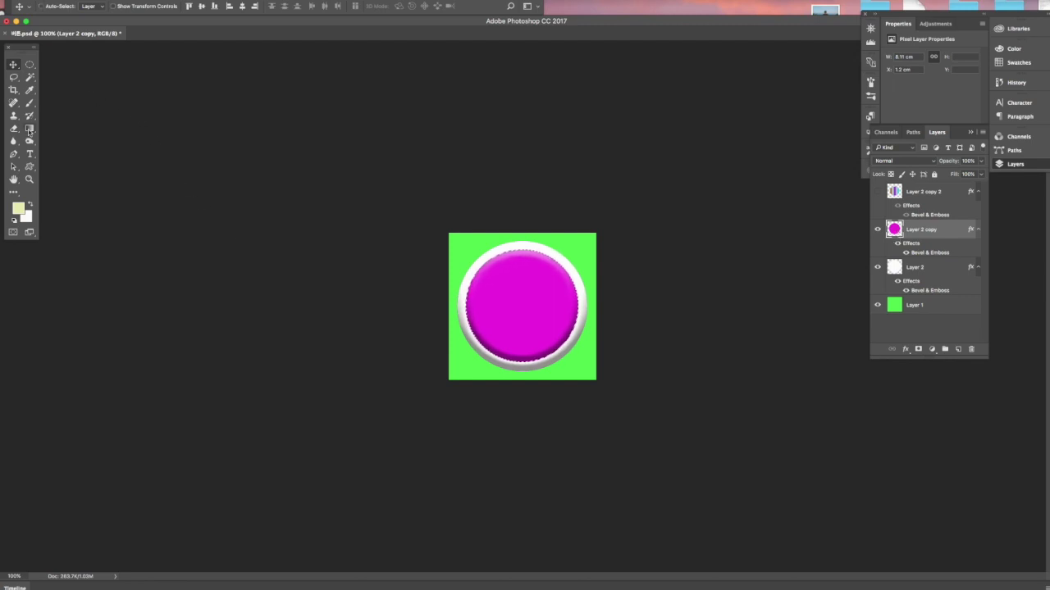
- Choose the Copper gradient preset and fill the magenta circle with a linear gradient
click(30, 128)
click(62, 8)
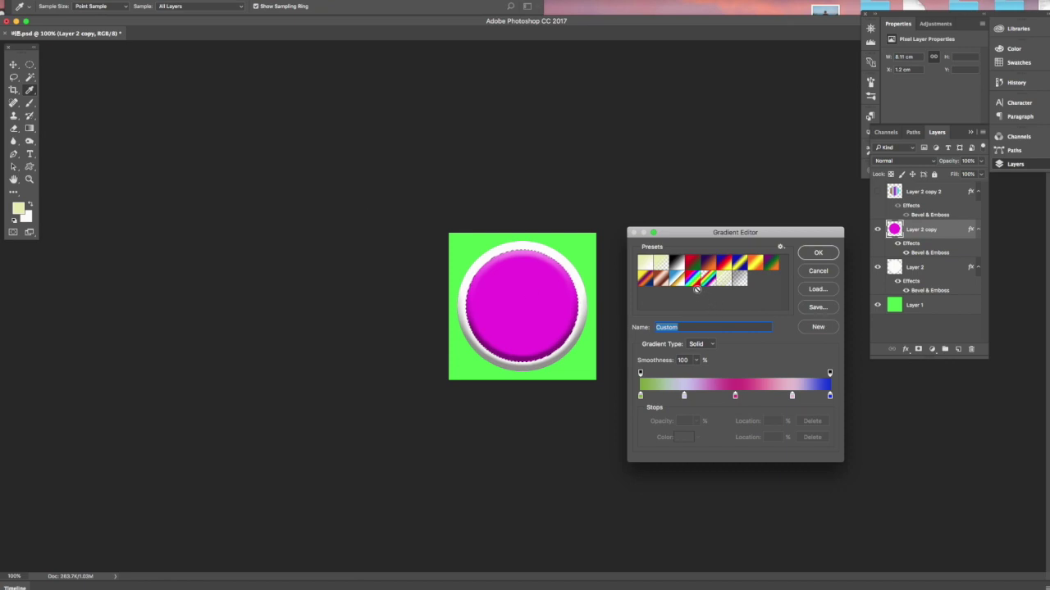
click(661, 281)
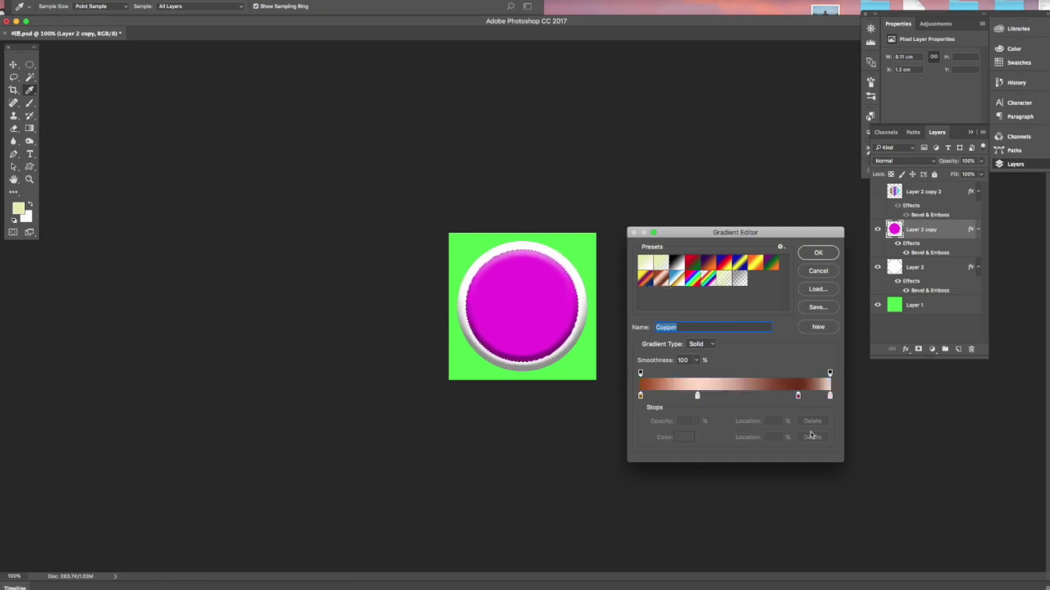
click(818, 256)
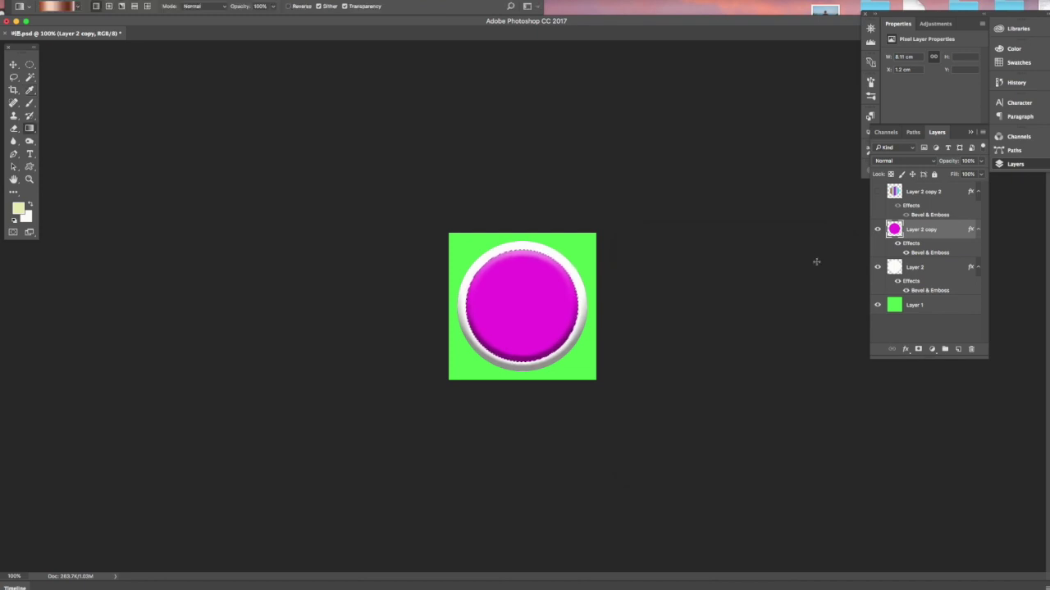
drag(481, 309, 545, 309)
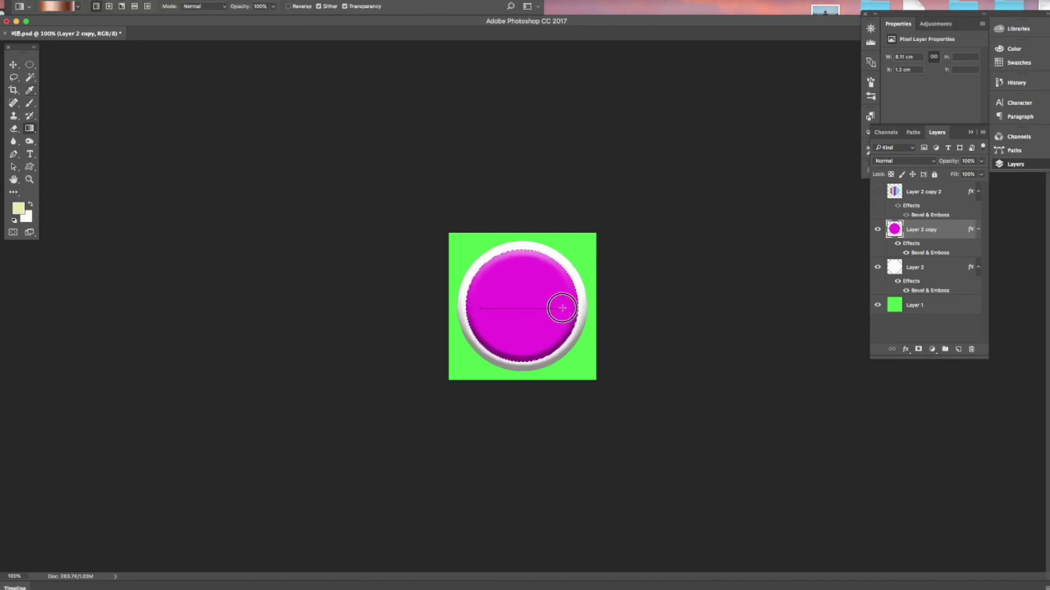
- Refill the circle with a radial Copper gradient from its centre to the edge, and deselect
click(109, 8)
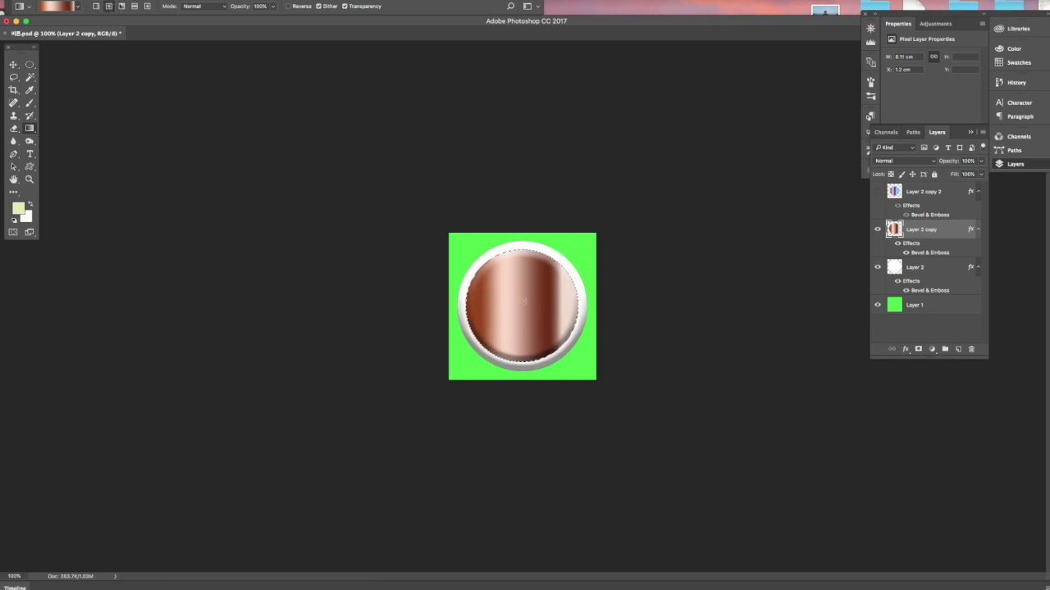
drag(522, 300, 560, 337)
drag(521, 301, 525, 367)
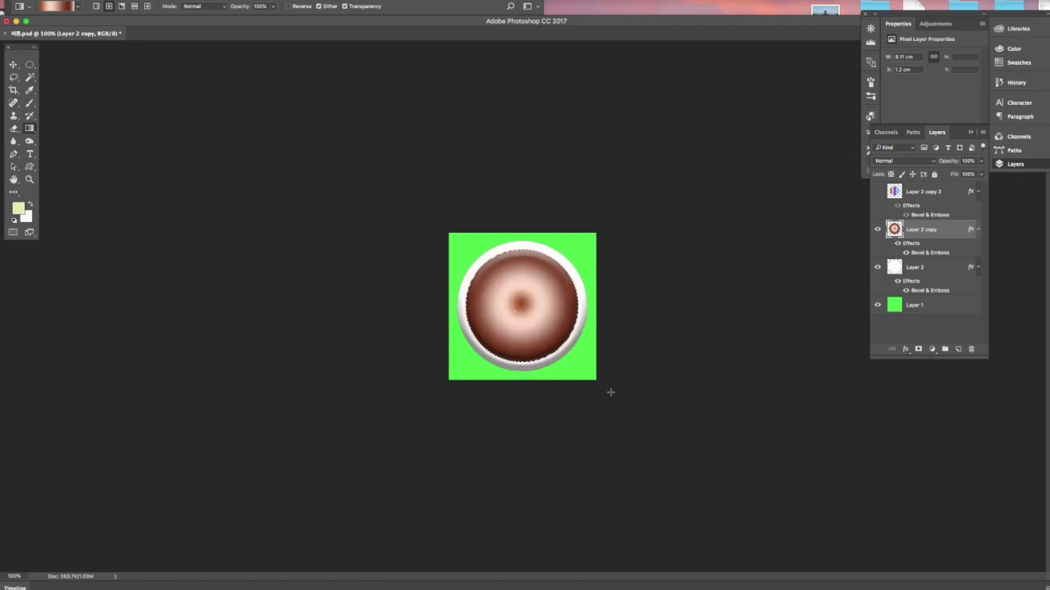
key(ctrl+d)
key(ctrl+t)
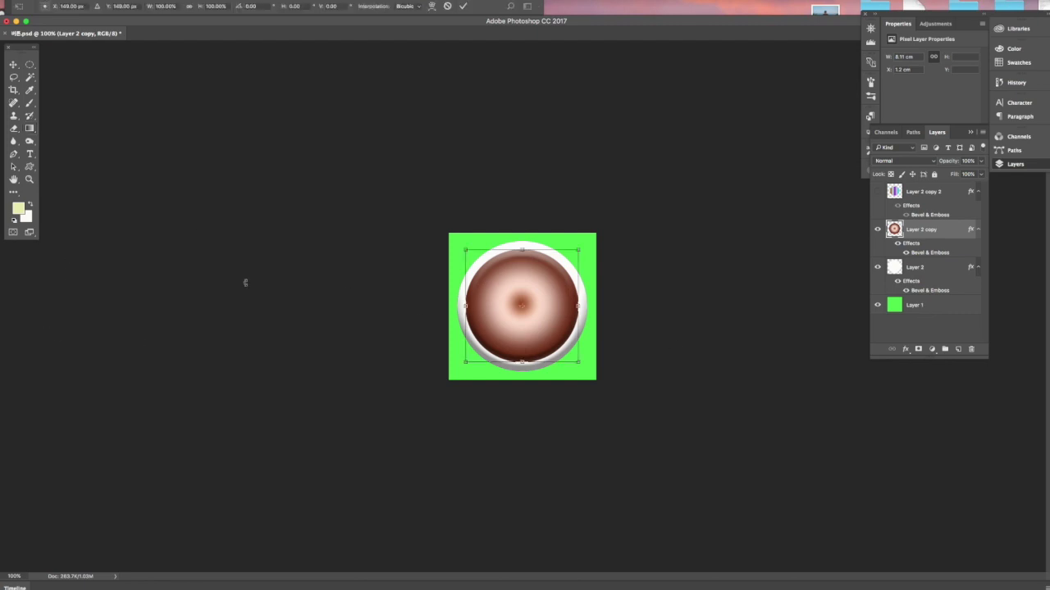
- Show rulers and place vertical and horizontal guides crossing the circle's centre, committing the transform
key(ctrl+r)
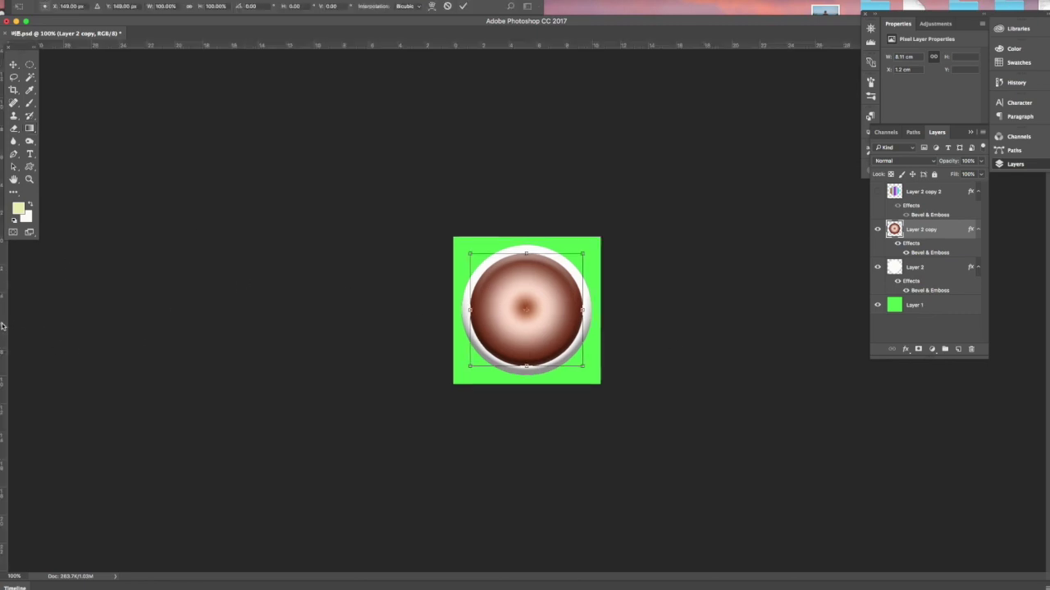
drag(3, 326, 527, 416)
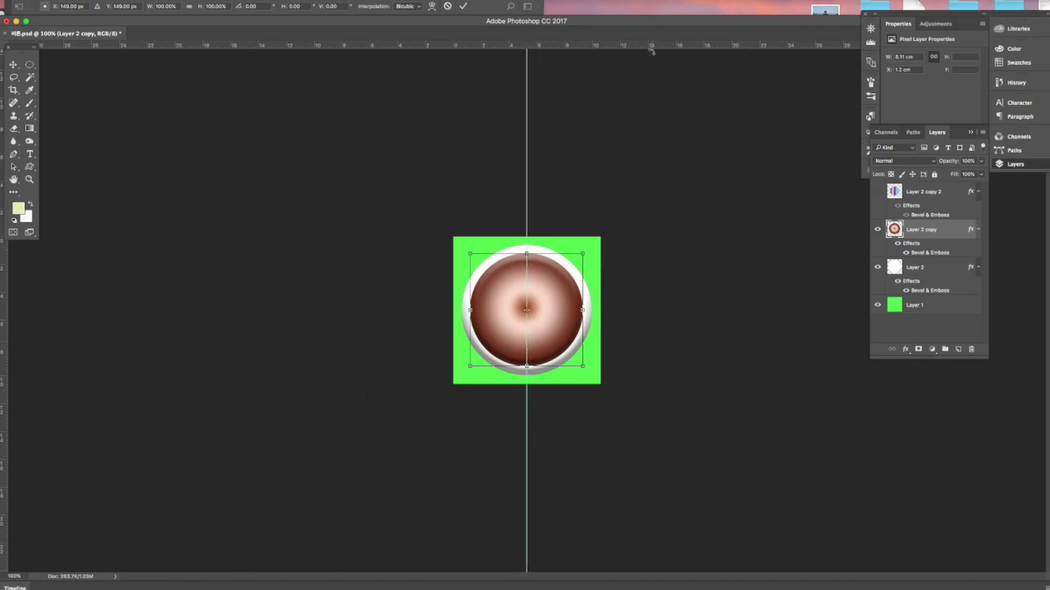
drag(652, 48, 655, 310)
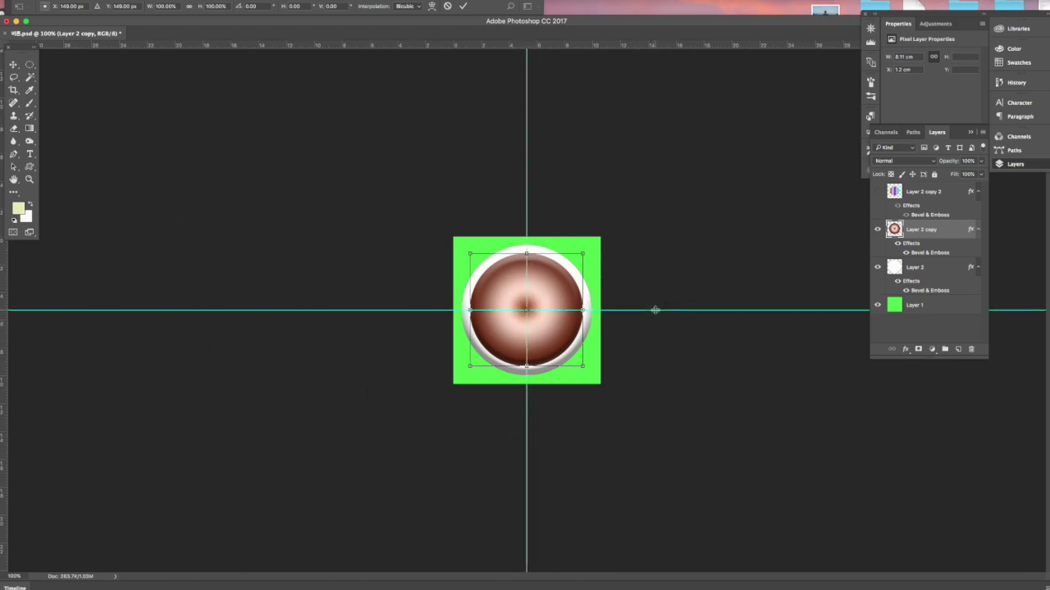
key(Return)
- Reload the circle's selection and redraw the radial copper gradient outward from the guide intersection
key(g)
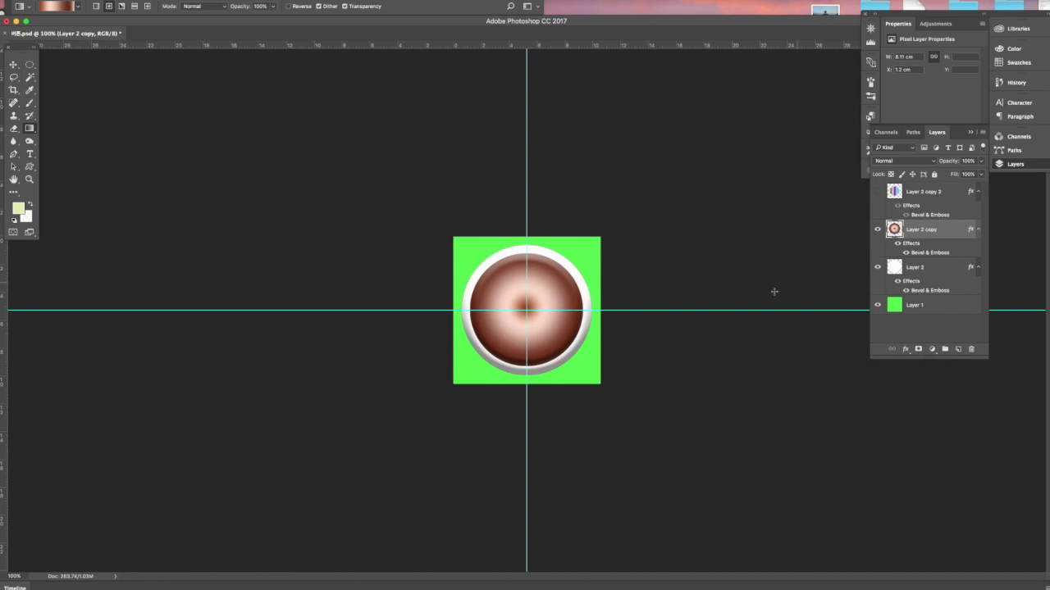
ctrl+click(895, 232)
drag(527, 310, 562, 352)
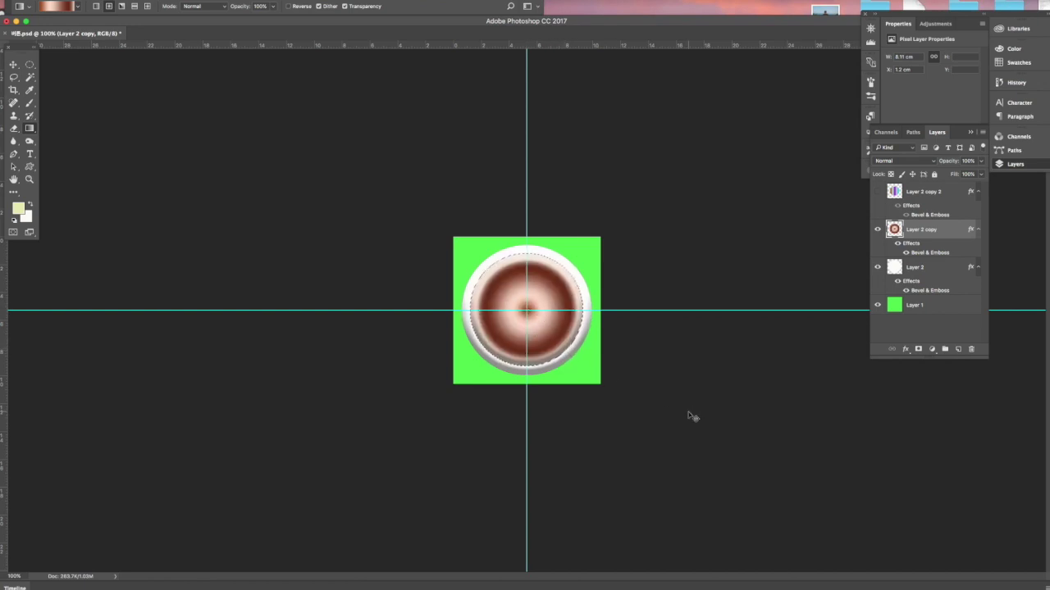
click(14, 64)
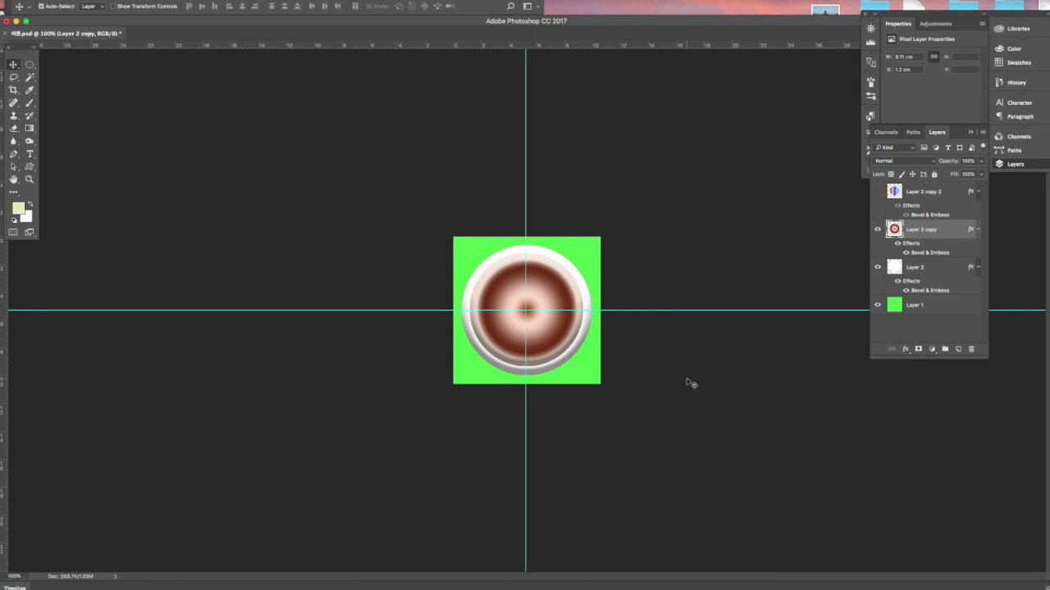
- Hide the guides, then make Layer 2 copy 2's striped circle visible and active
click(270, 3)
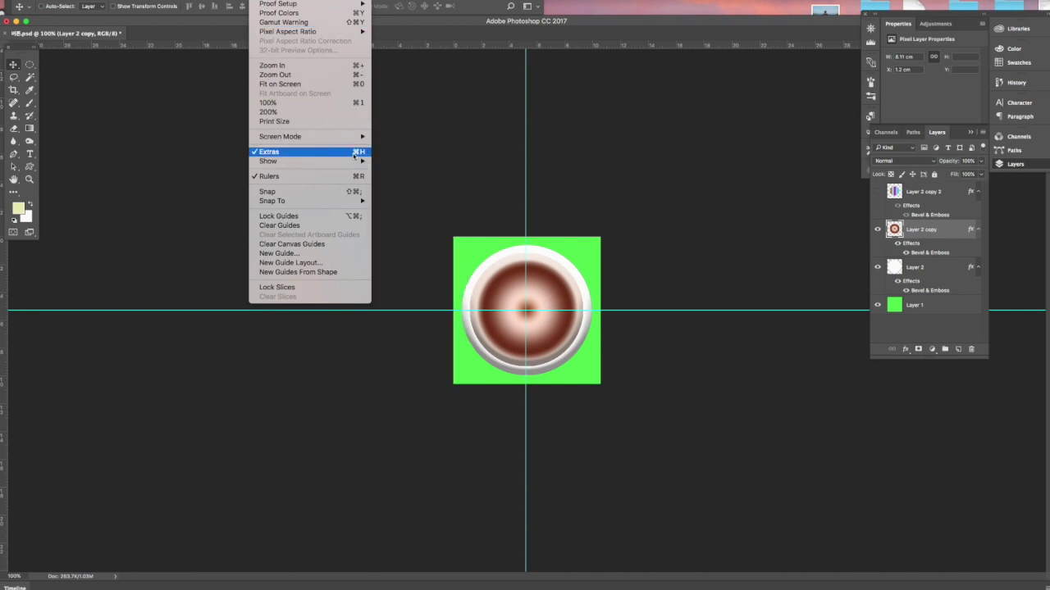
click(677, 223)
key(ctrl+semicolon)
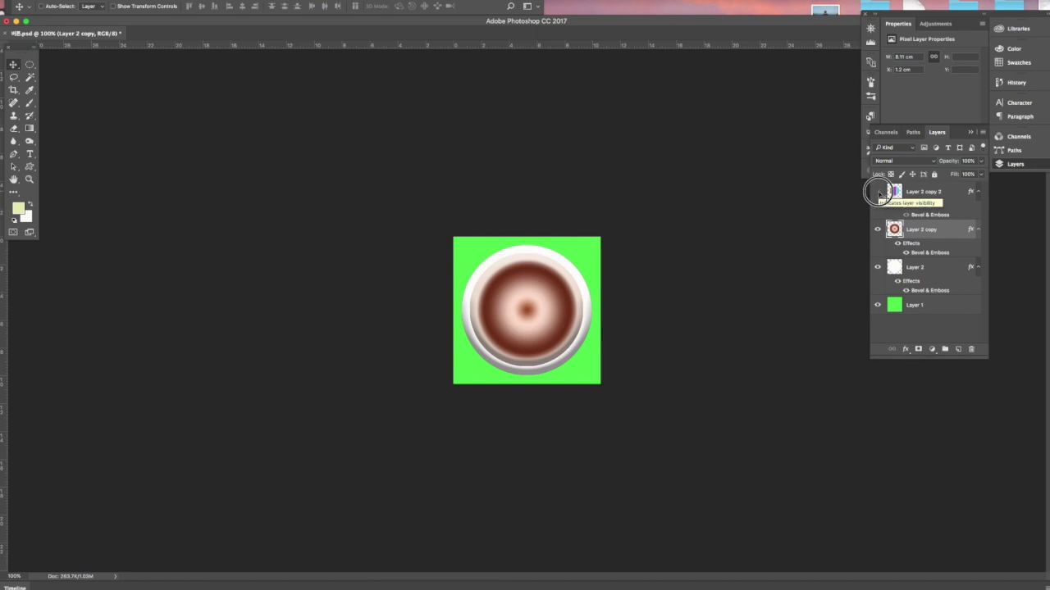
click(878, 192)
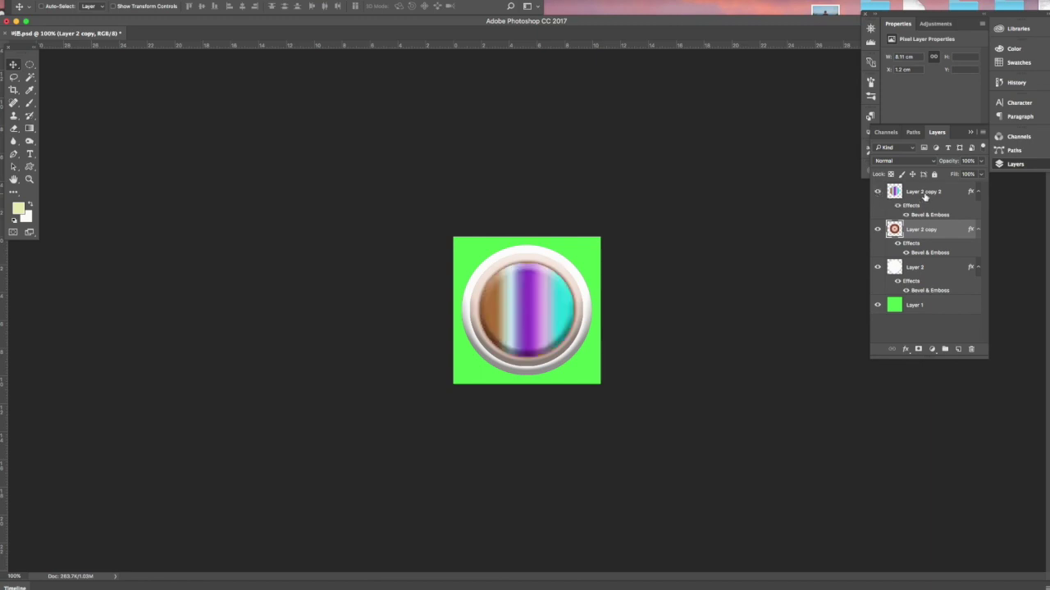
click(924, 196)
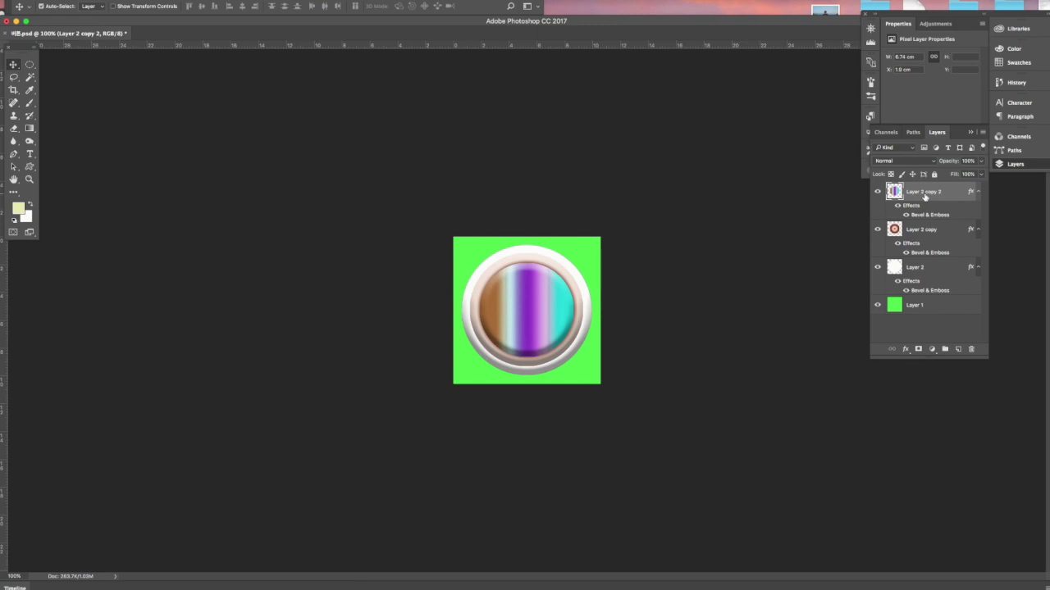
key(ctrl+t)
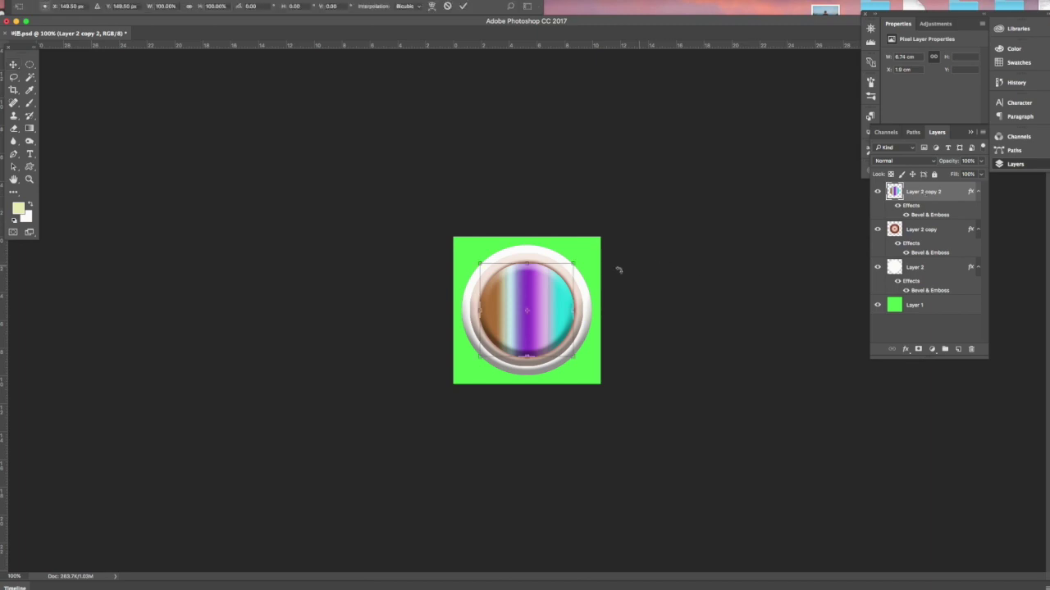
- Scale the striped disc down to about 89% (roughly 6 cm) to expose a copper rim
drag(576, 264, 569, 268)
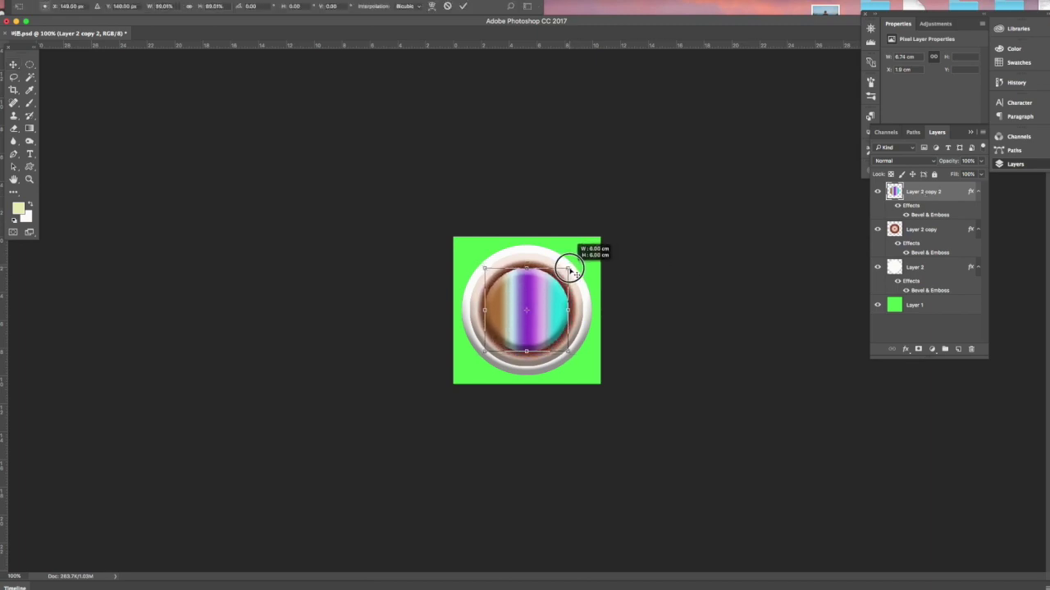
key(Return)
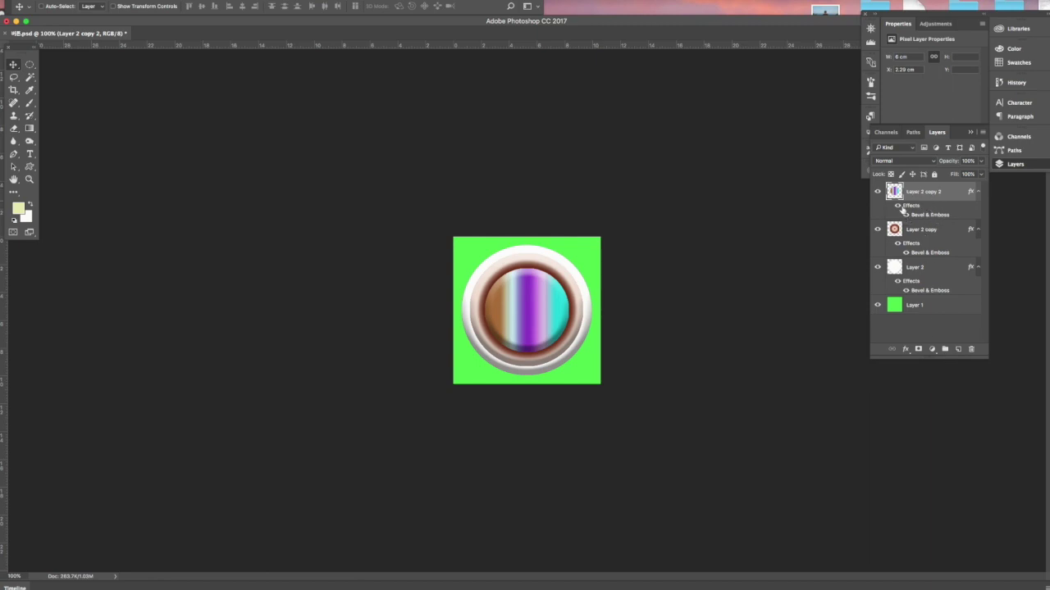
click(905, 350)
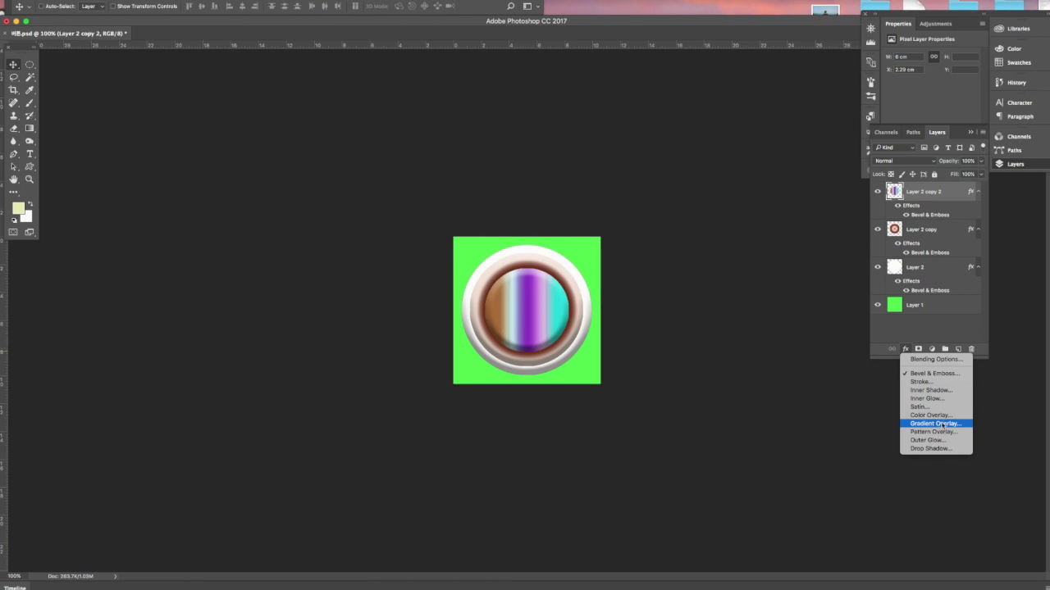
- Add a Drop Shadow to the striped disc: 53% opacity, 38% spread, size 103 px
click(946, 452)
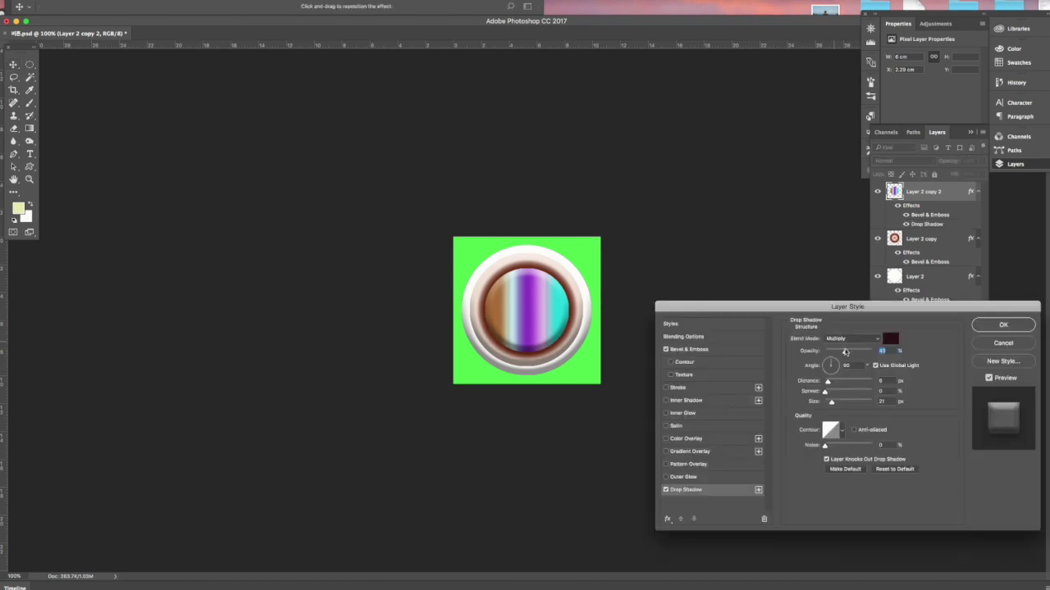
drag(845, 354, 835, 382)
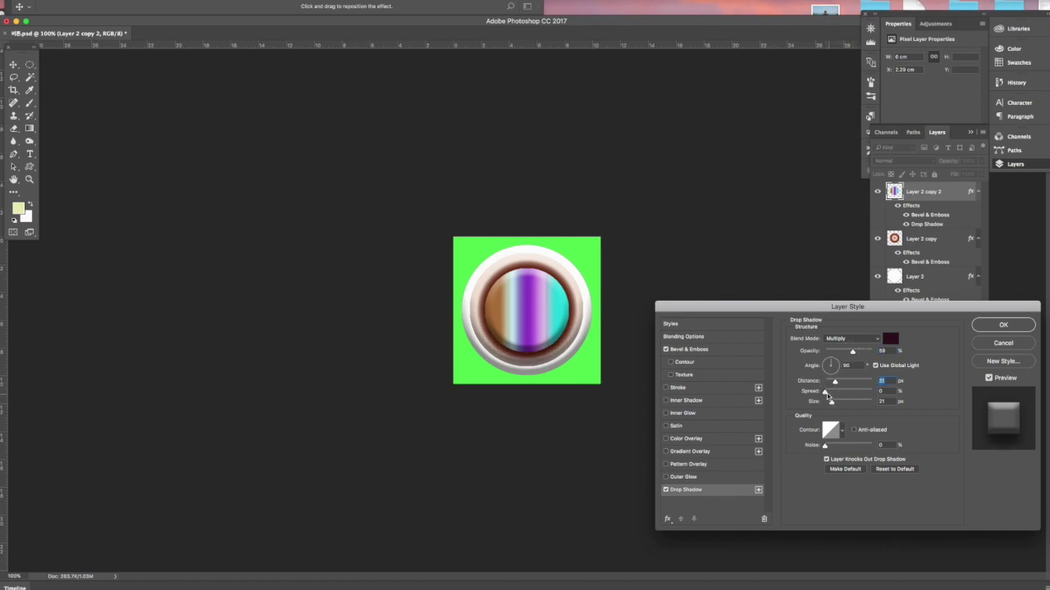
drag(830, 397, 846, 401)
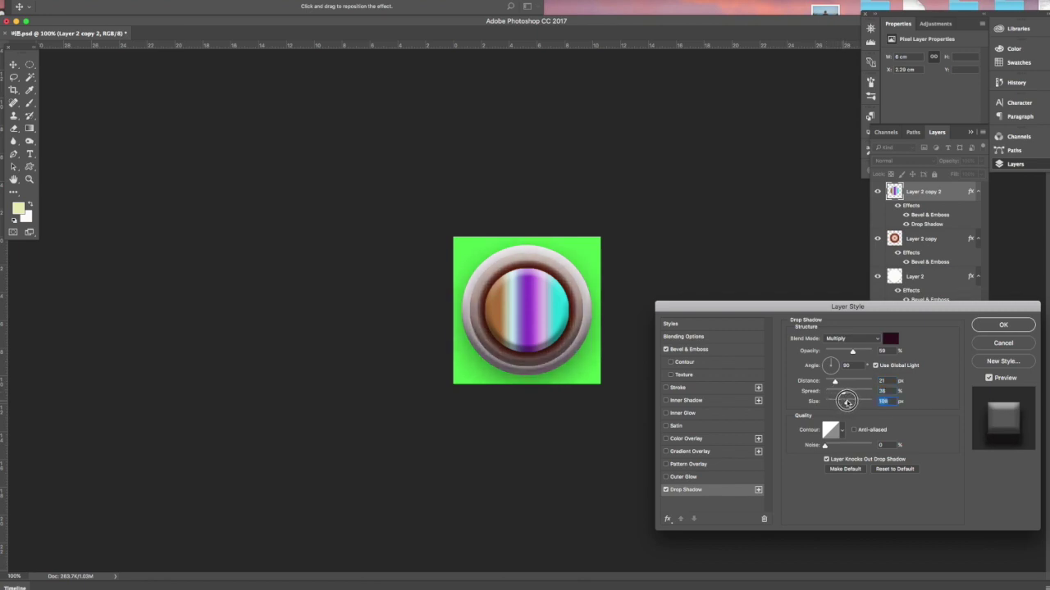
drag(846, 401, 848, 401)
click(1002, 326)
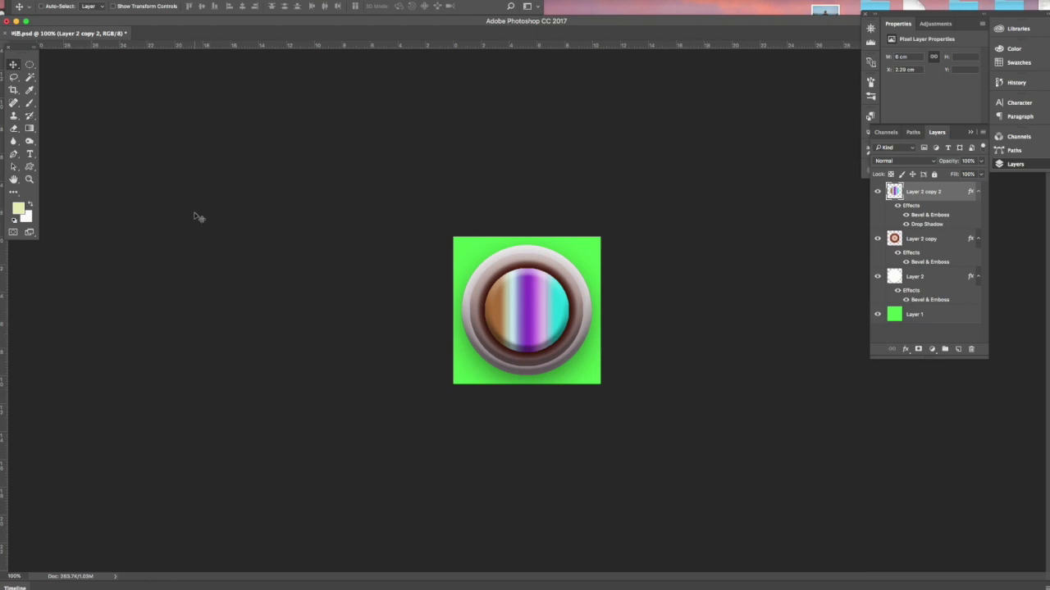
- Type the Korean text 작은 서랍 on the striped centre, split over two lines
click(30, 155)
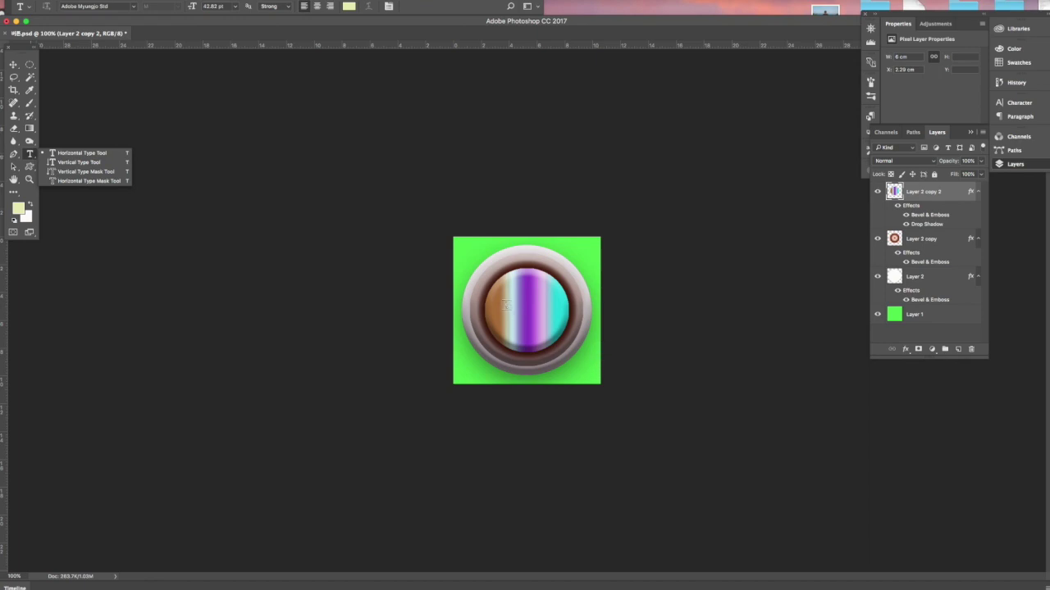
click(506, 309)
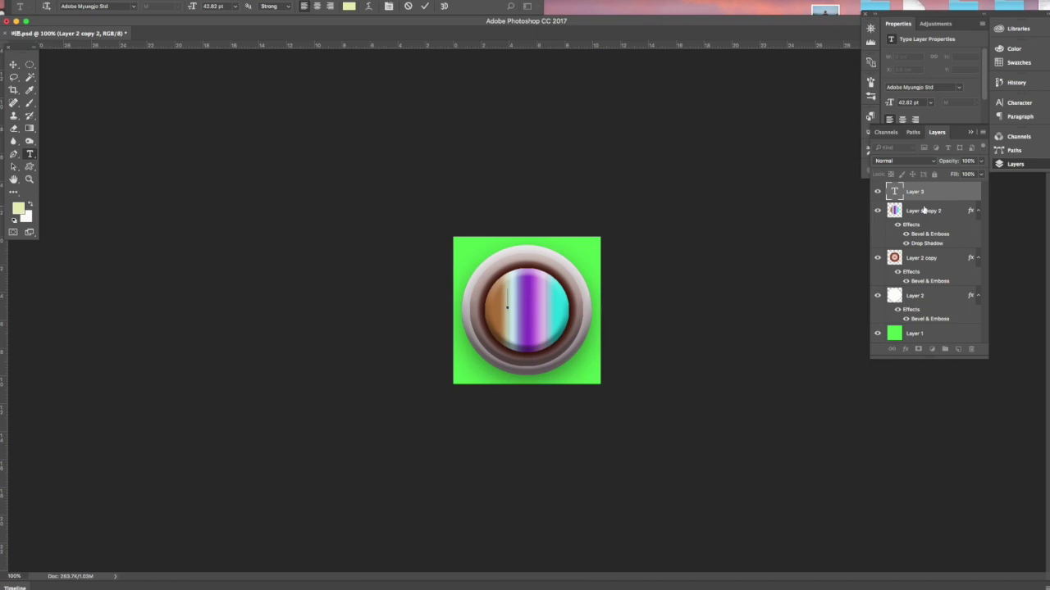
text(작)
text(우실랍)
key(Left)
key(Left)
key(Return)
- Set the text's font to 1HoonWhayangyunwha in the Character panel
click(13, 66)
click(1017, 103)
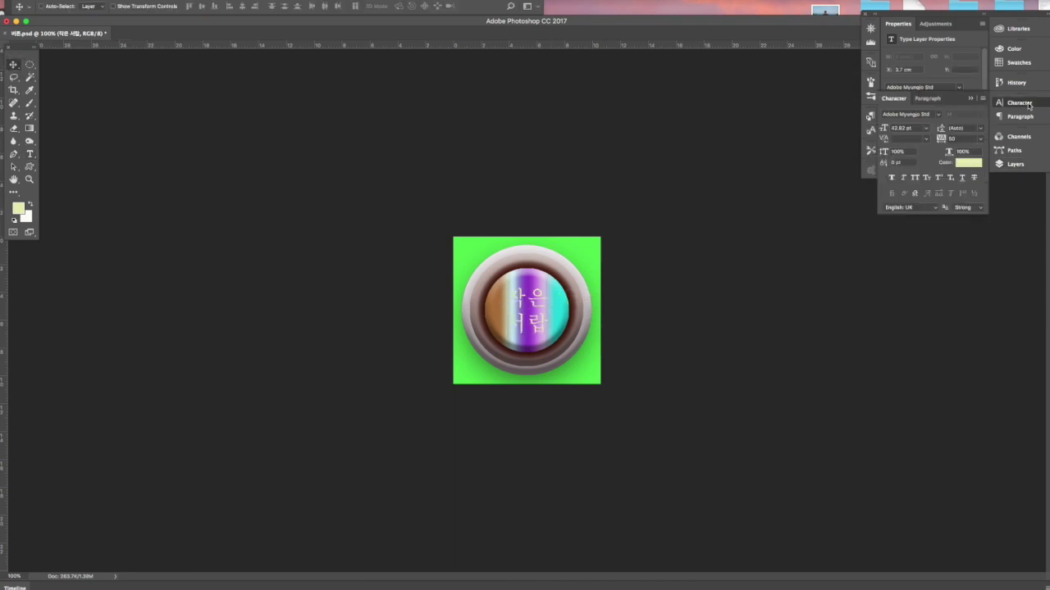
click(936, 118)
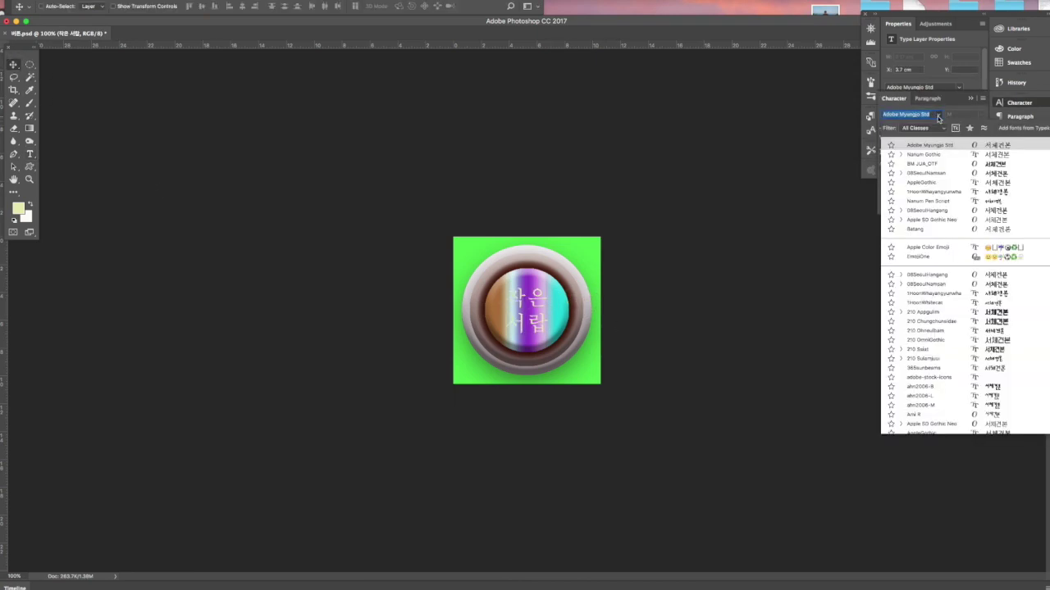
click(929, 193)
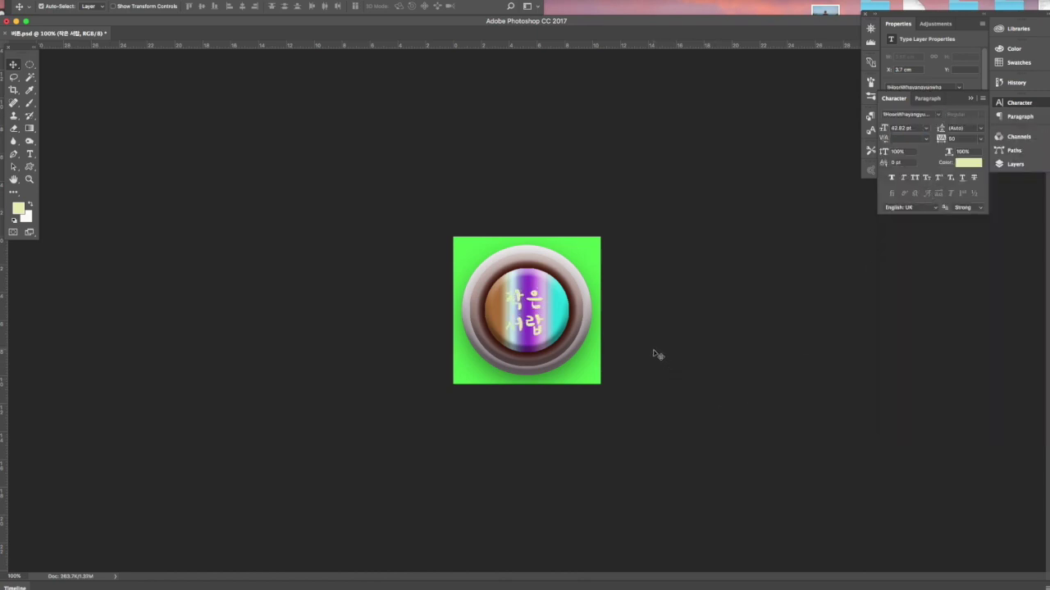
- Enlarge the Korean text to about 54 pt with Free Transform
key(ctrl+t)
drag(546, 289, 553, 282)
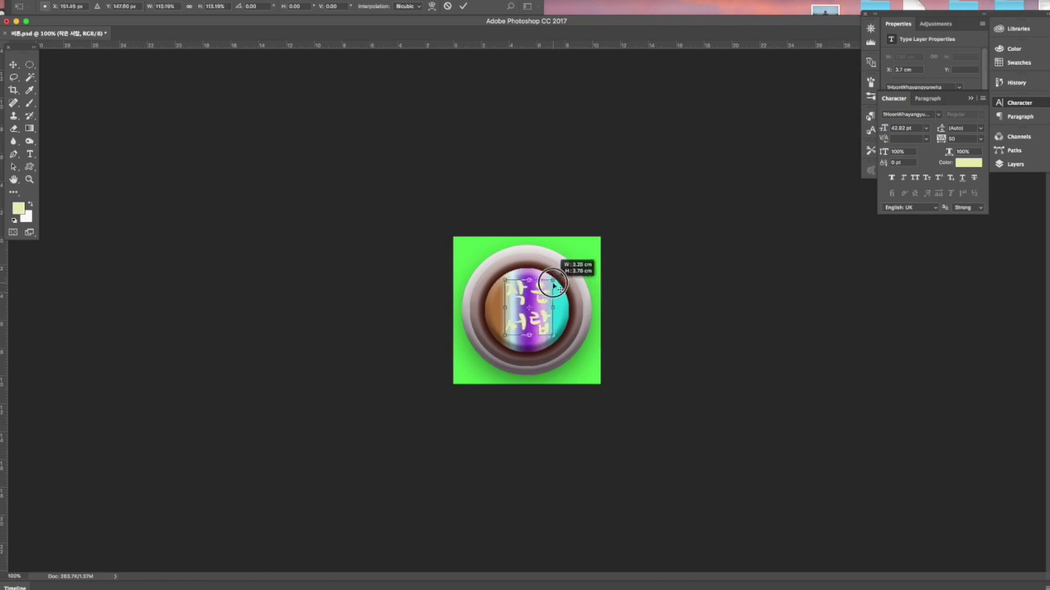
drag(506, 335, 502, 342)
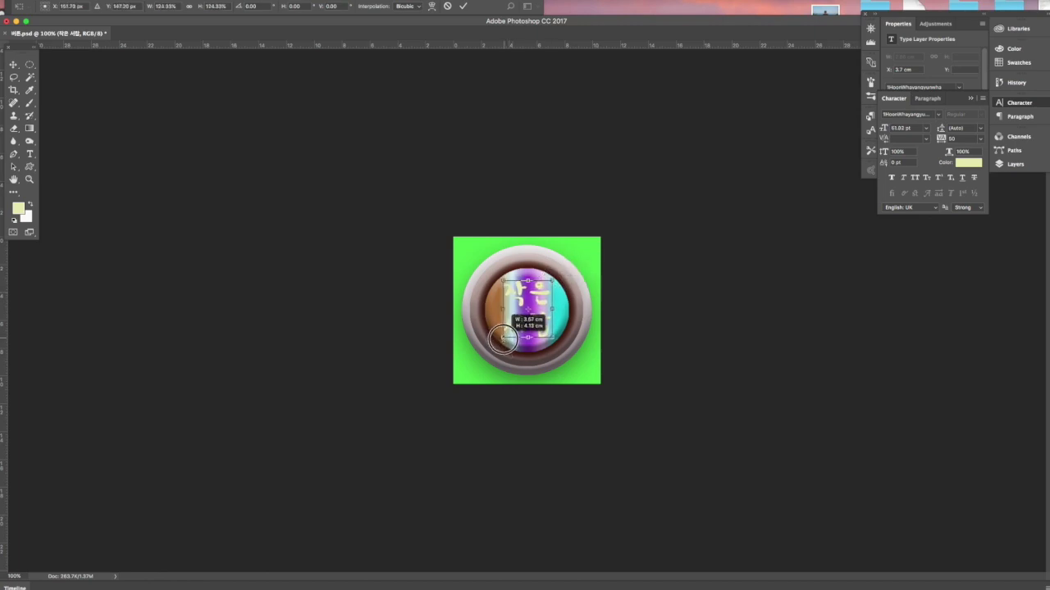
key(Return)
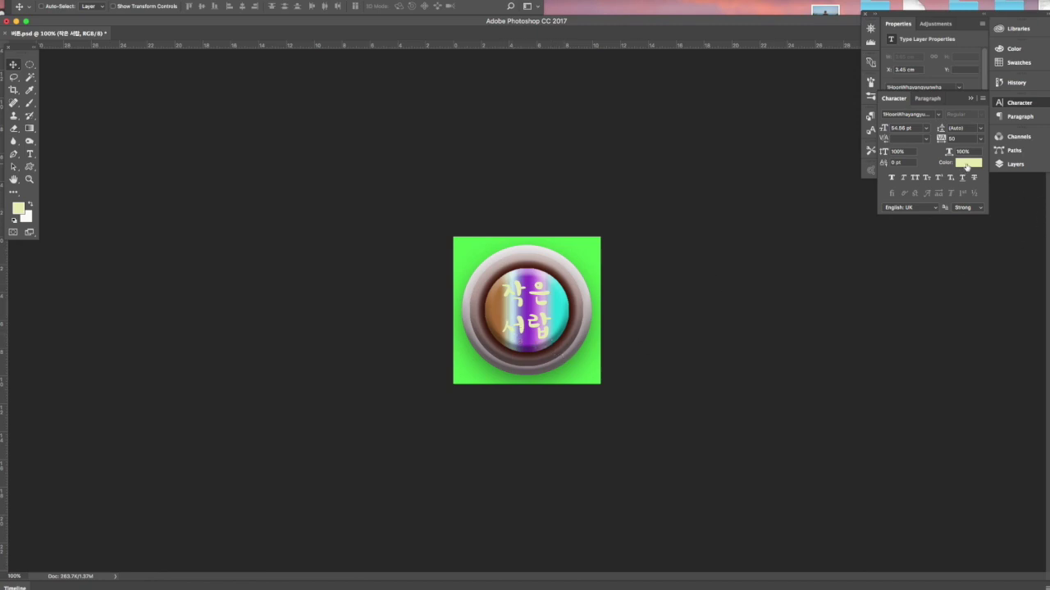
click(966, 163)
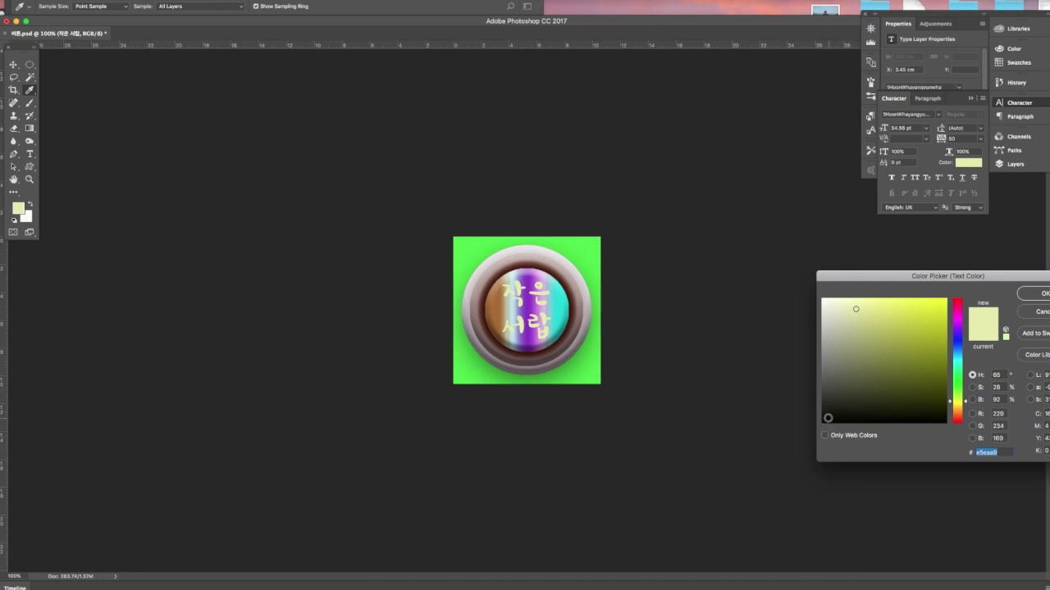
- Make the text near-black and give it a white 5 px outside Stroke effect
click(828, 418)
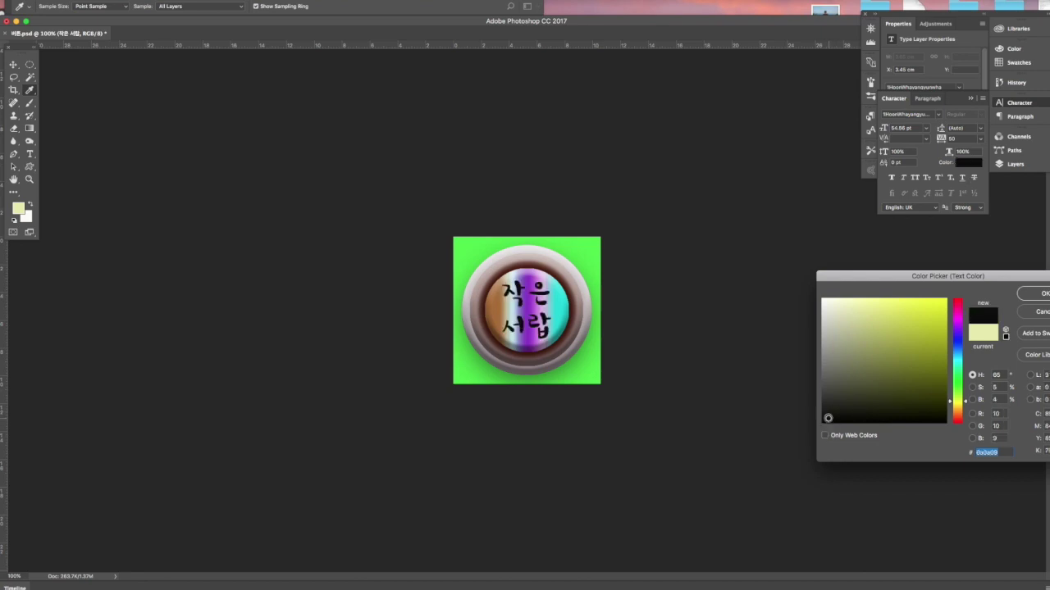
click(1044, 296)
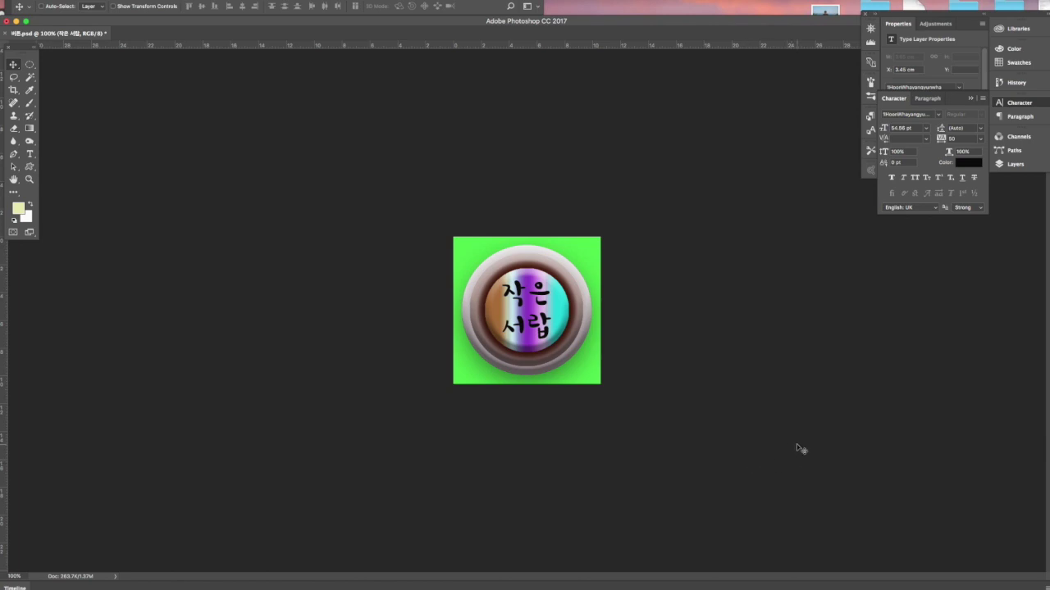
click(1015, 164)
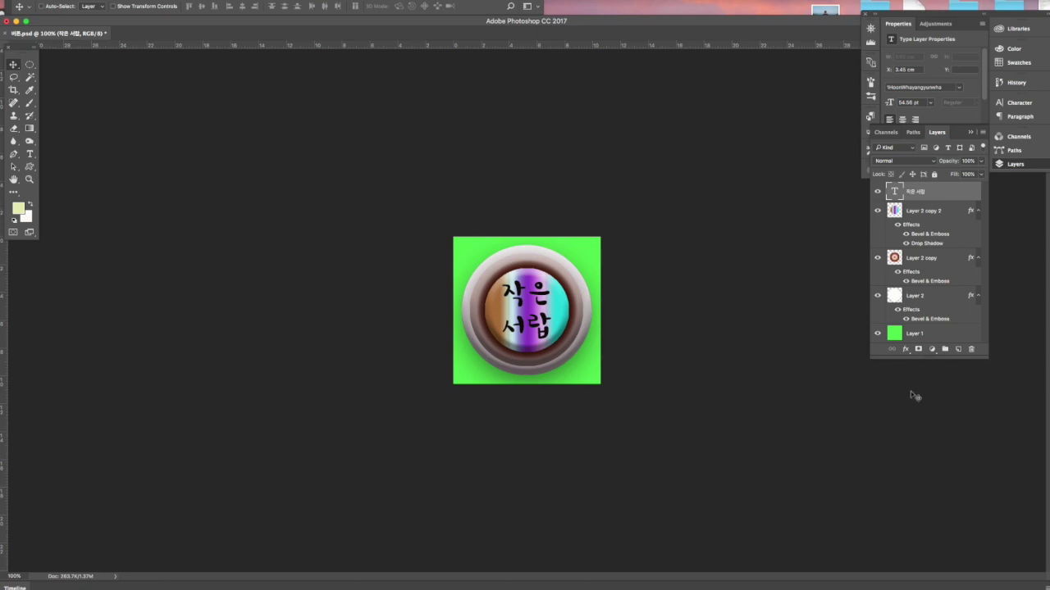
click(907, 351)
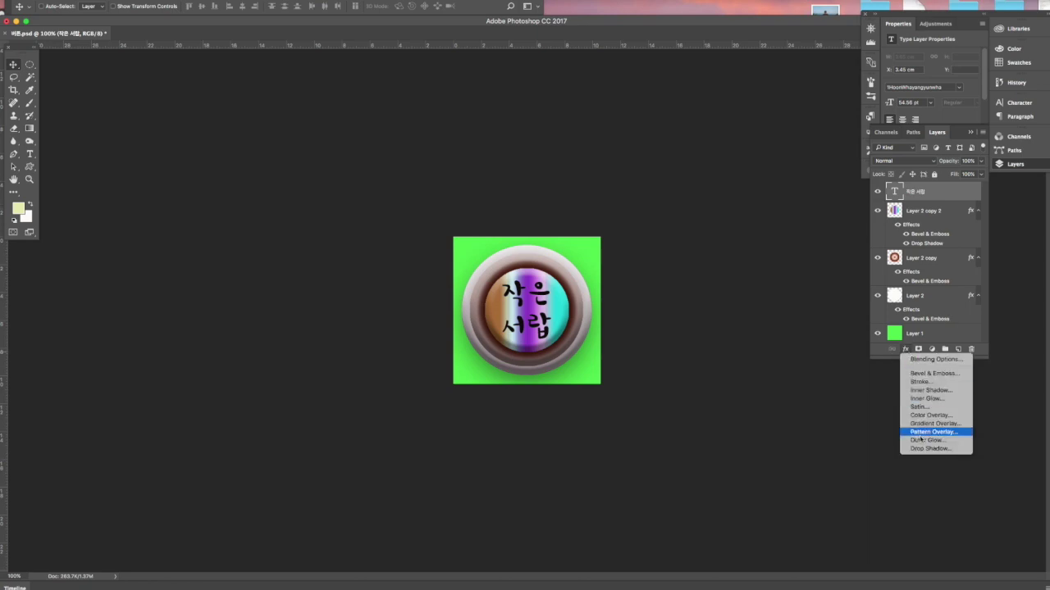
click(931, 382)
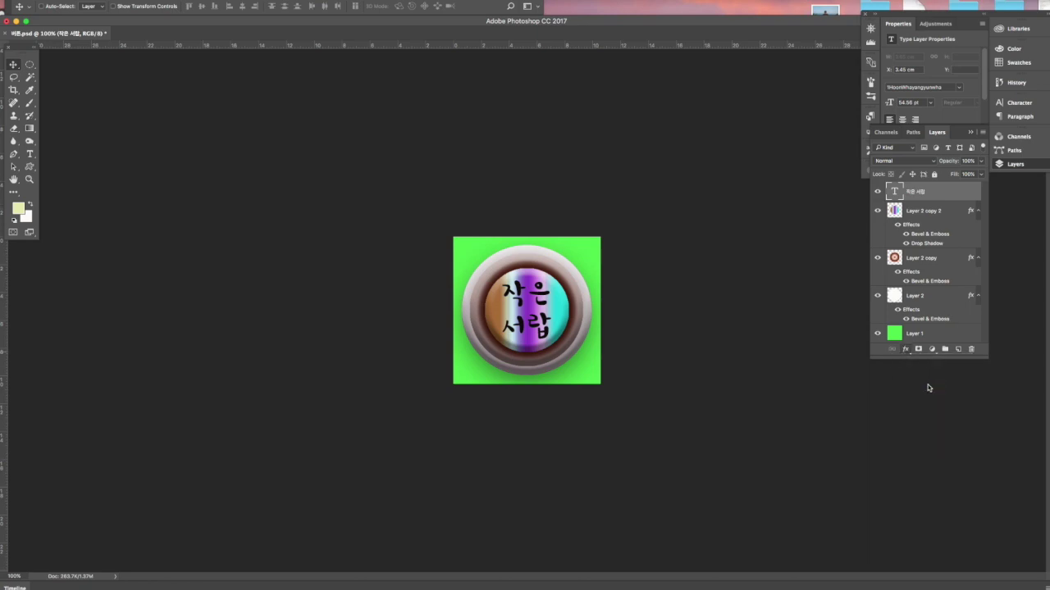
drag(828, 338, 827, 339)
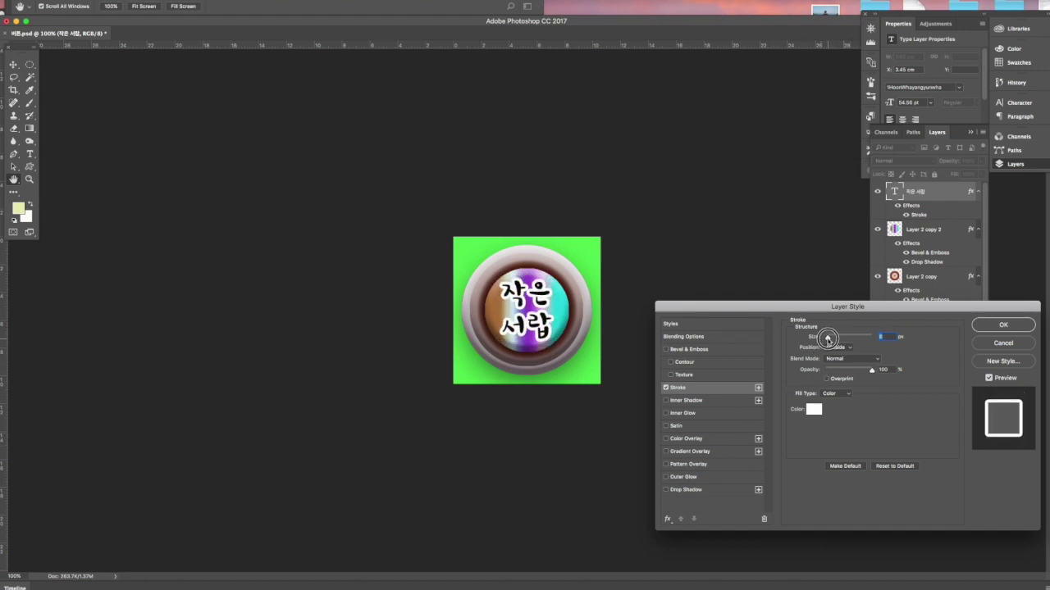
click(1017, 325)
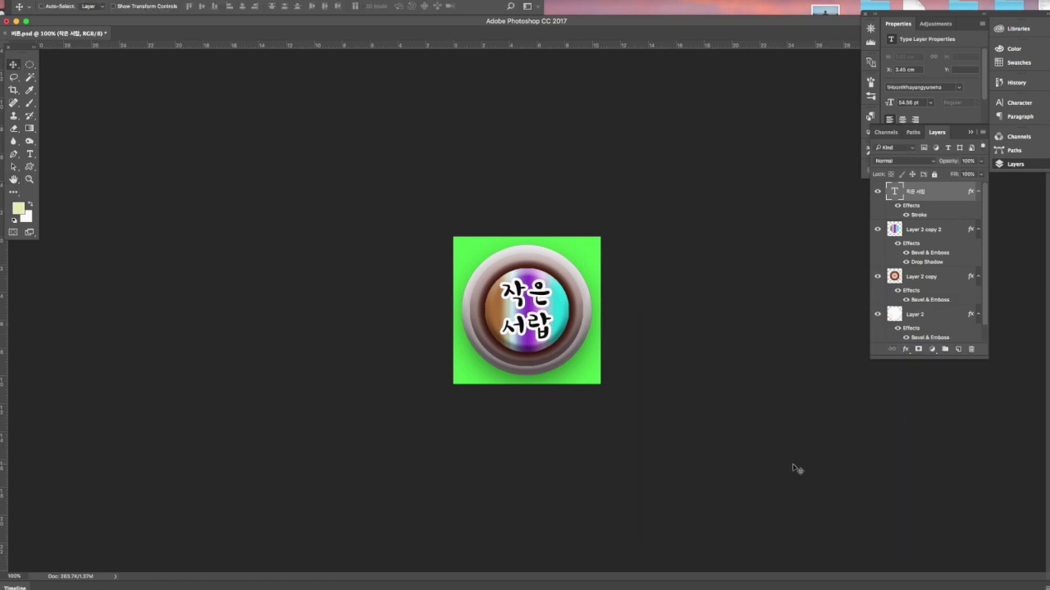
click(915, 235)
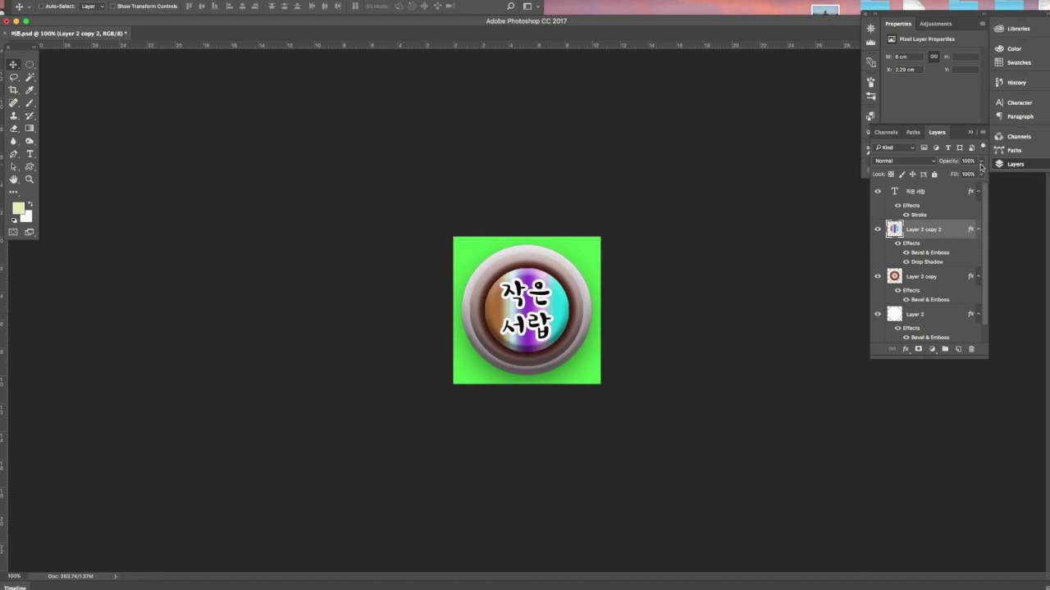
- Adjust Layer 2 copy 2's opacity slider until the striped disc settles at 72%
click(982, 165)
drag(965, 177, 926, 174)
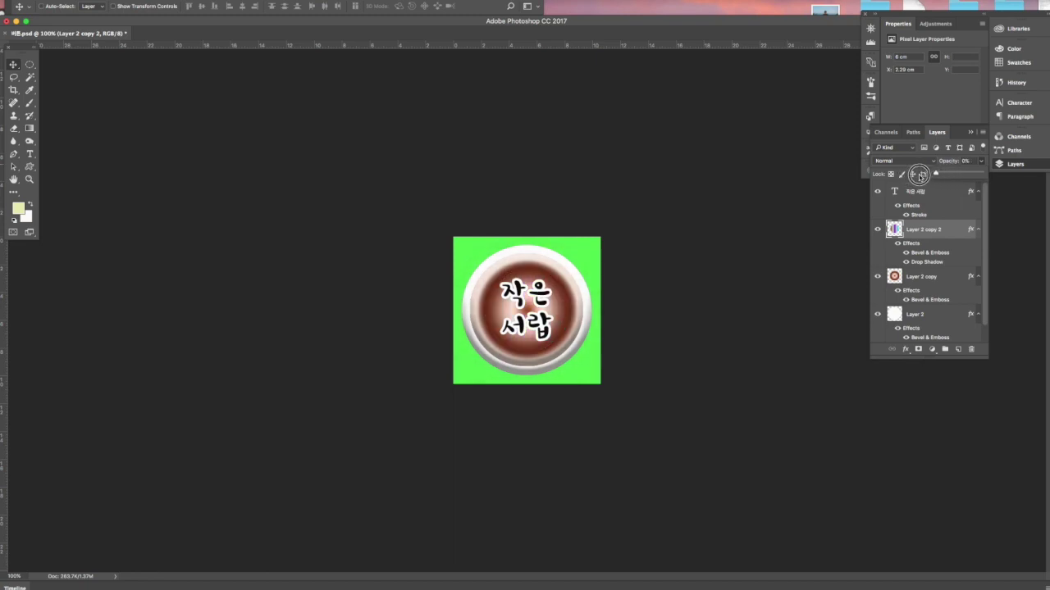
drag(935, 175, 962, 175)
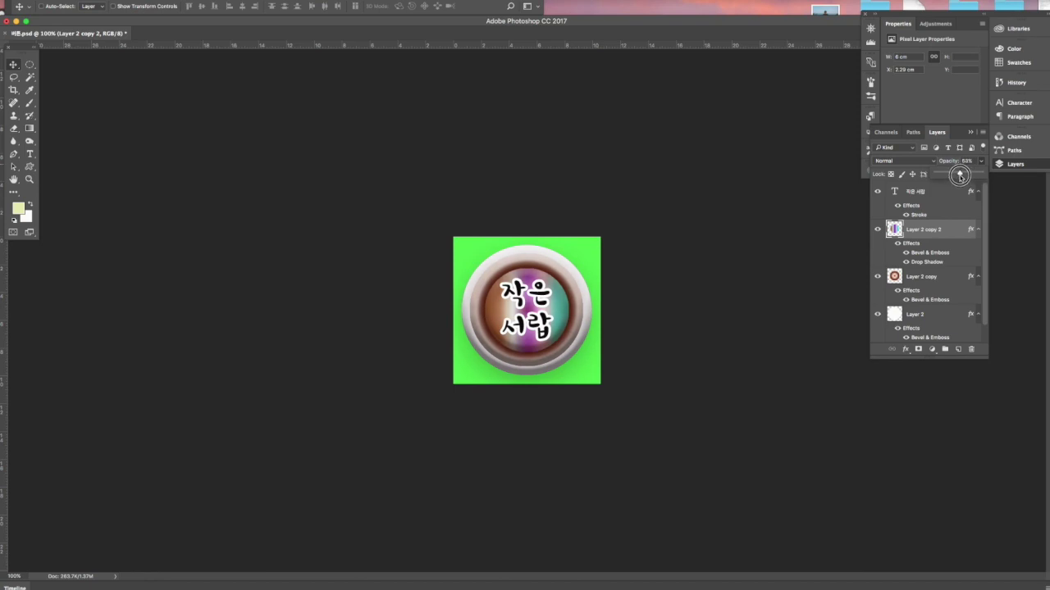
drag(961, 175, 969, 176)
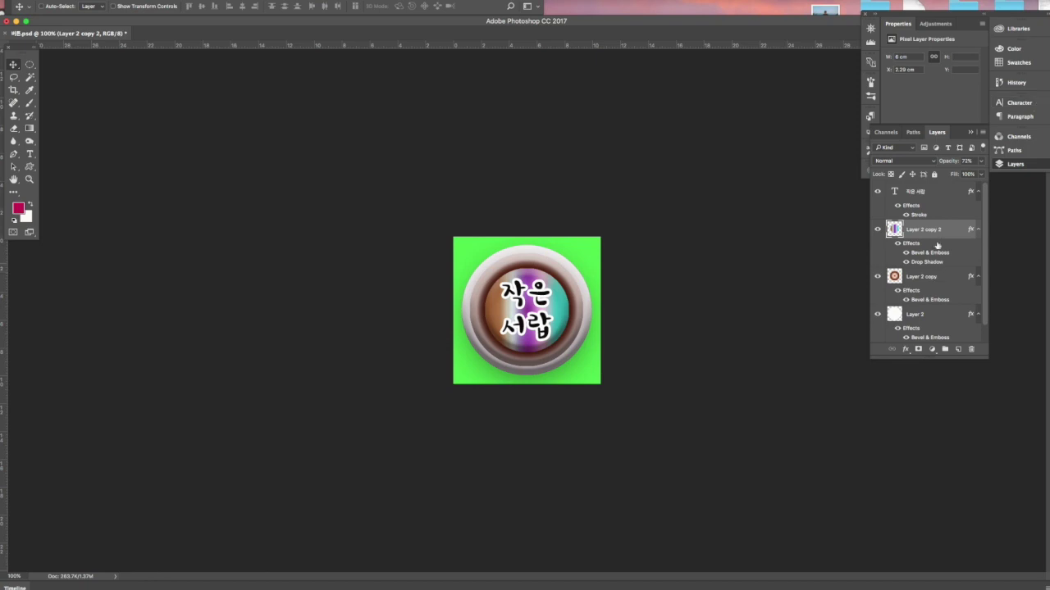
click(932, 191)
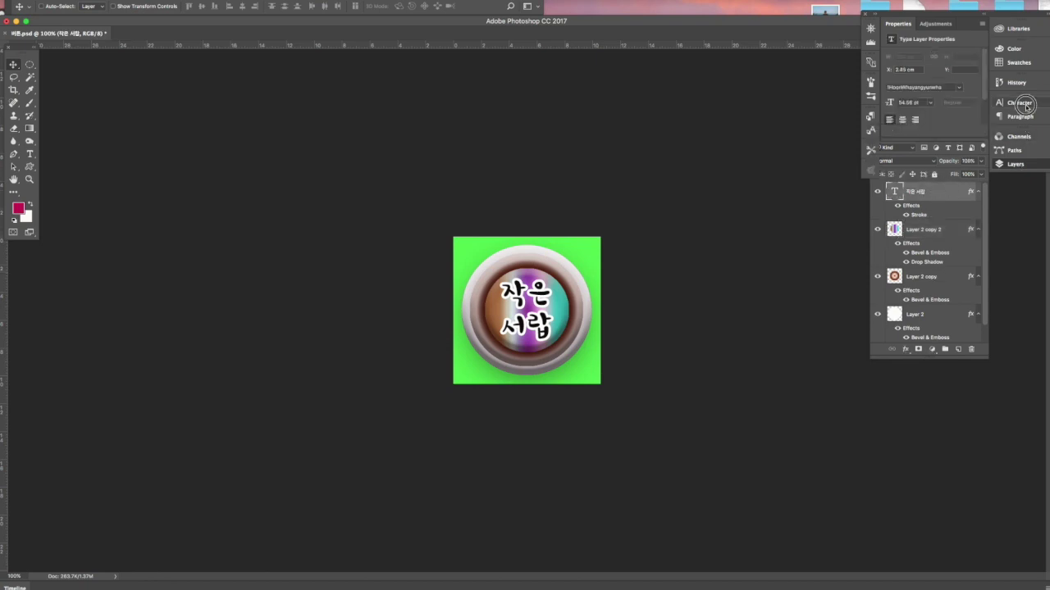
- Recolour the 작은 서랍 text to bright pink e2035c using the Character panel swatch
click(1019, 103)
click(969, 162)
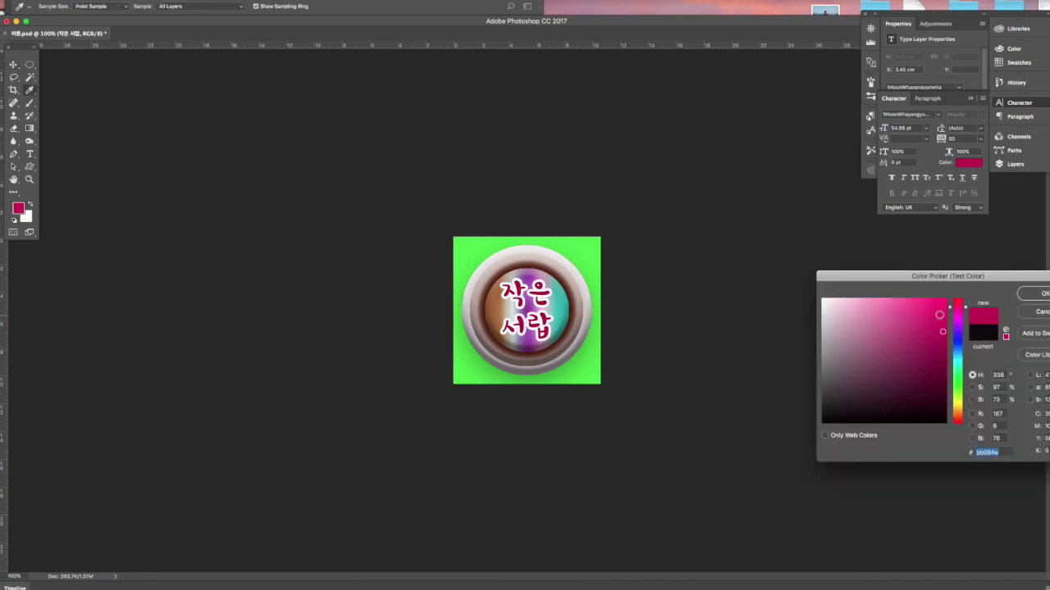
drag(941, 328, 926, 332)
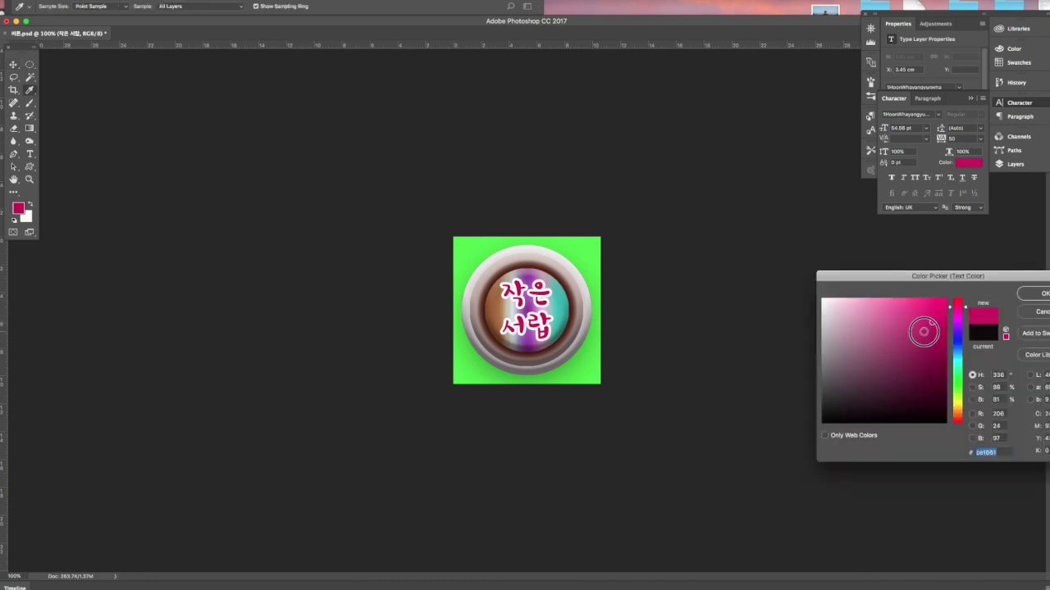
click(944, 313)
click(1042, 296)
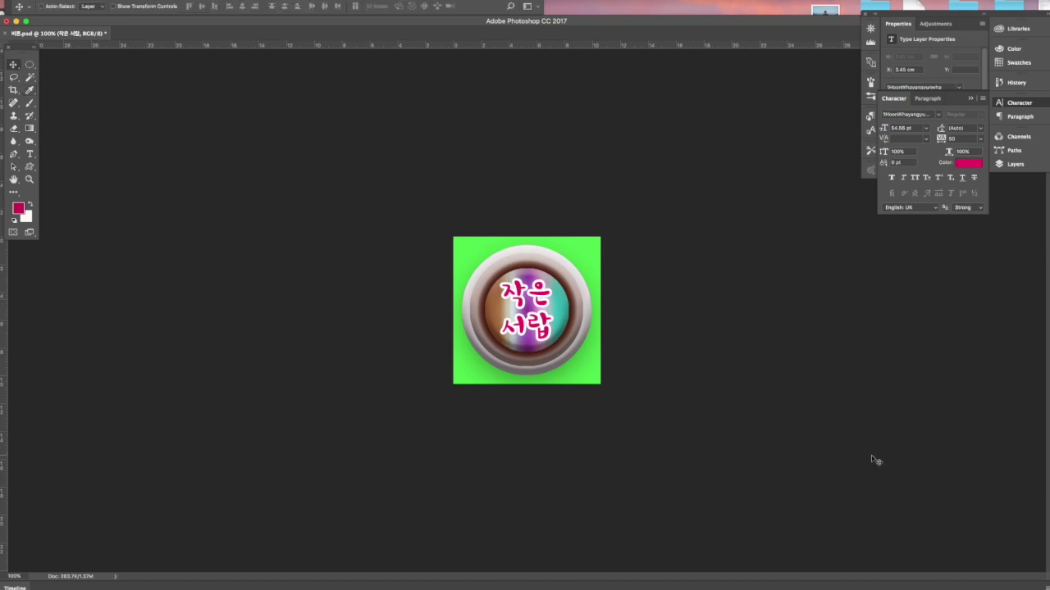
key(ctrl+shift+s)
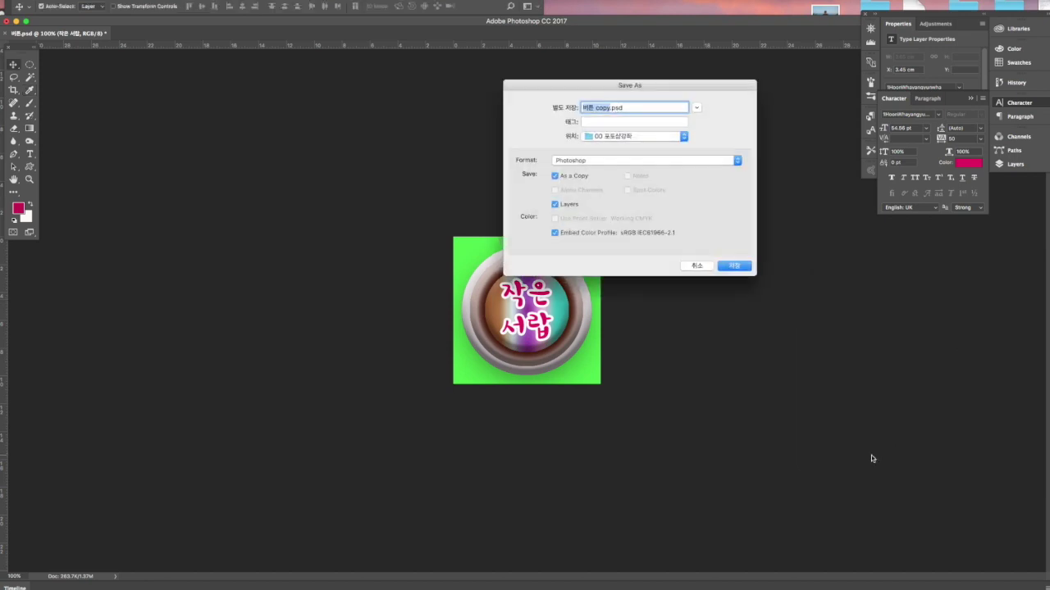
- Save the finished button as a copy, then close the orange version
click(732, 266)
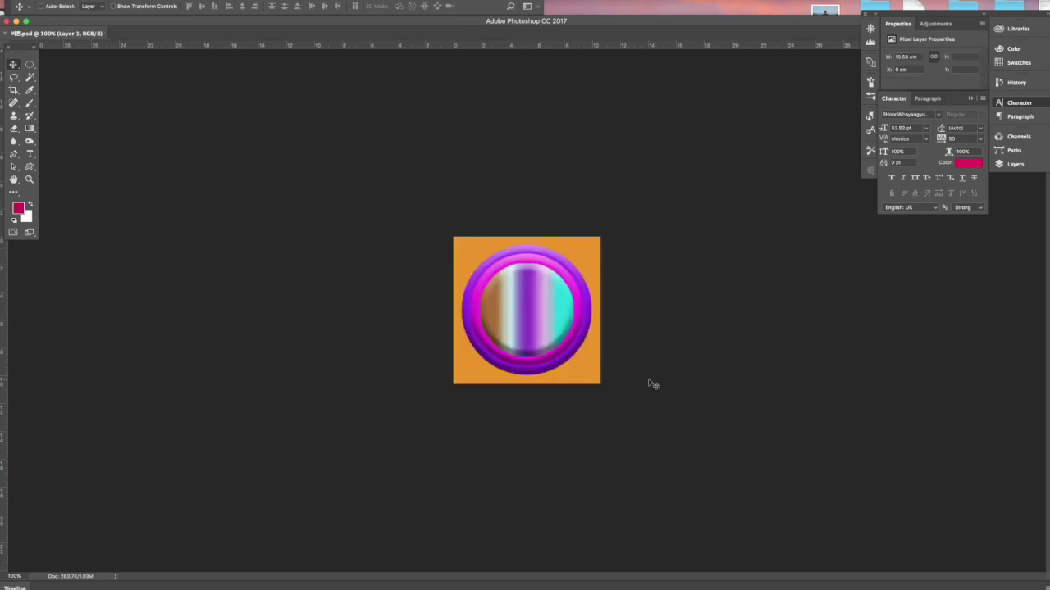
click(1015, 164)
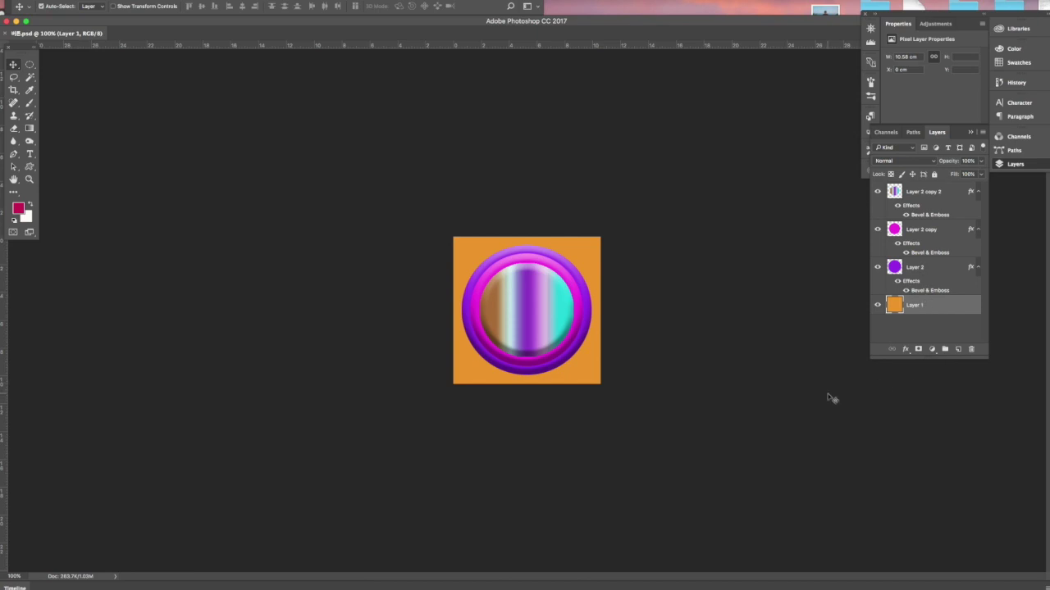
key(ctrl+w)
- Reopen the saved 버튼1.psd file
double_click(537, 354)
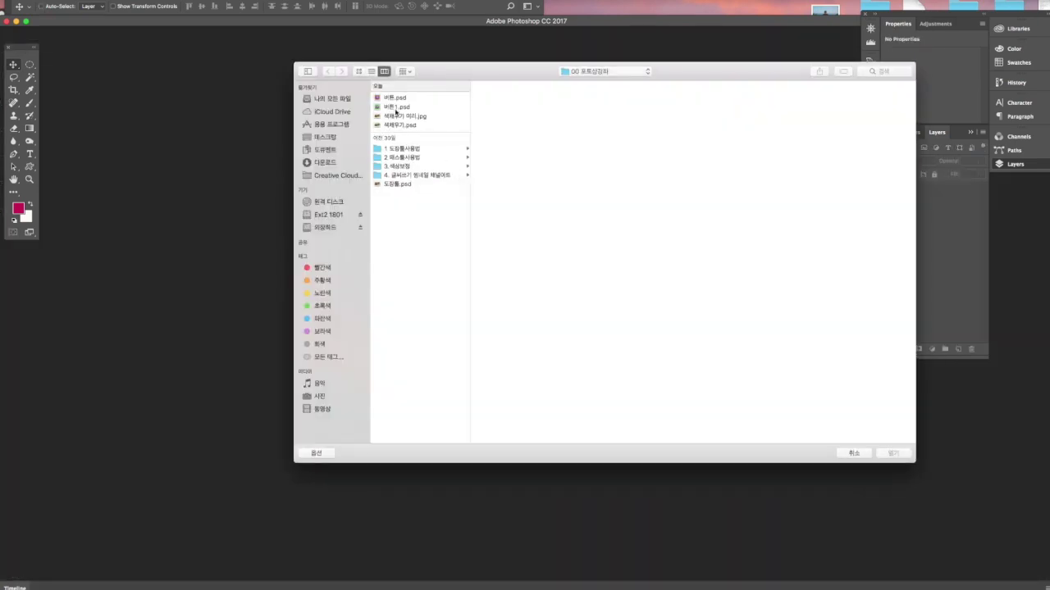
click(397, 107)
key(Return)
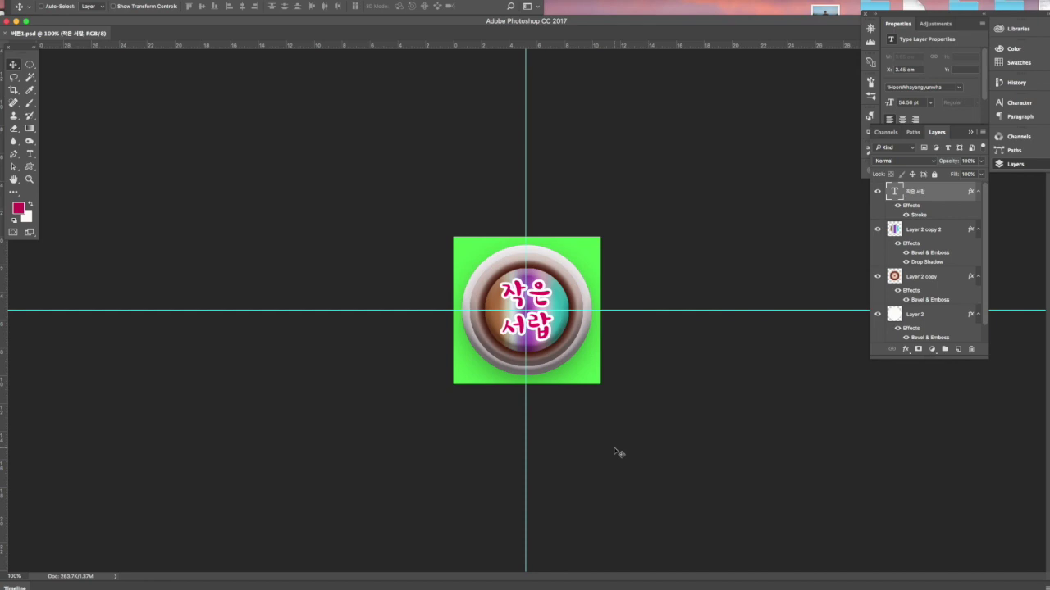
- Toggle the guide lines off, on and off again, leaving them hidden over the button
key(ctrl+semicolon)
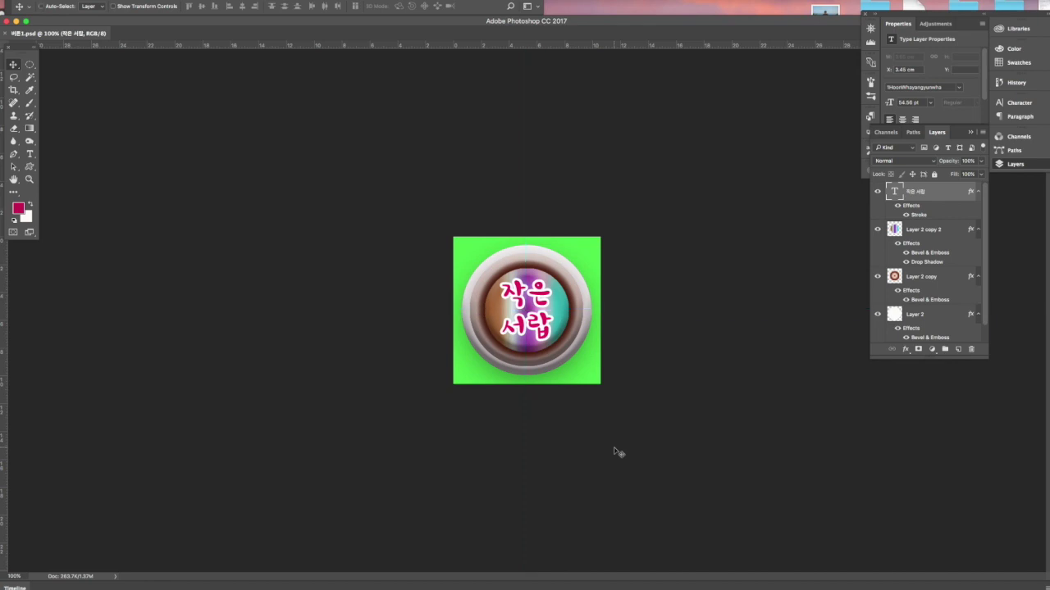
key(ctrl+semicolon)
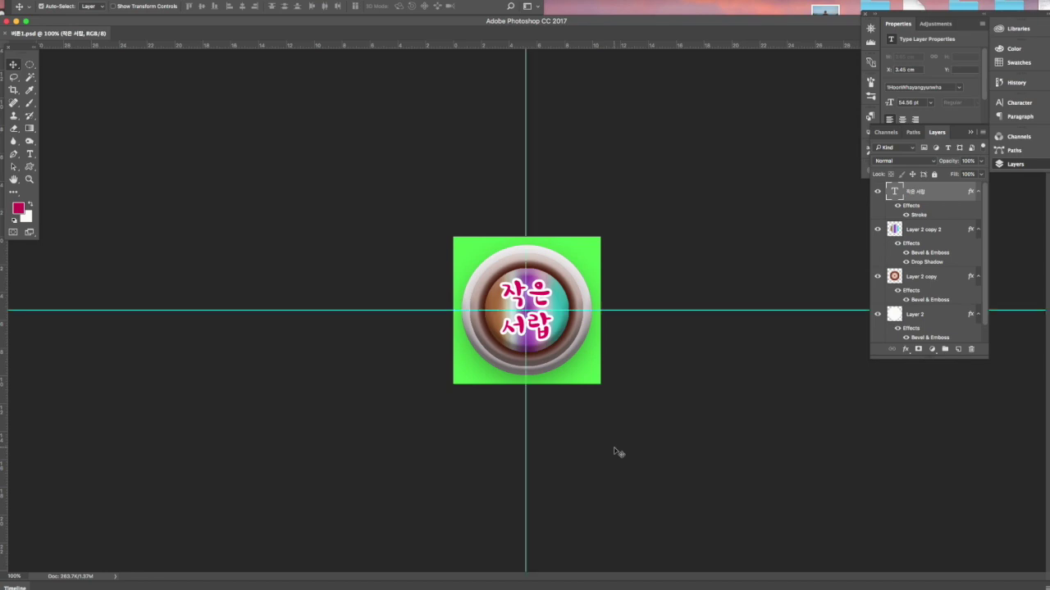
key(ctrl+semicolon)
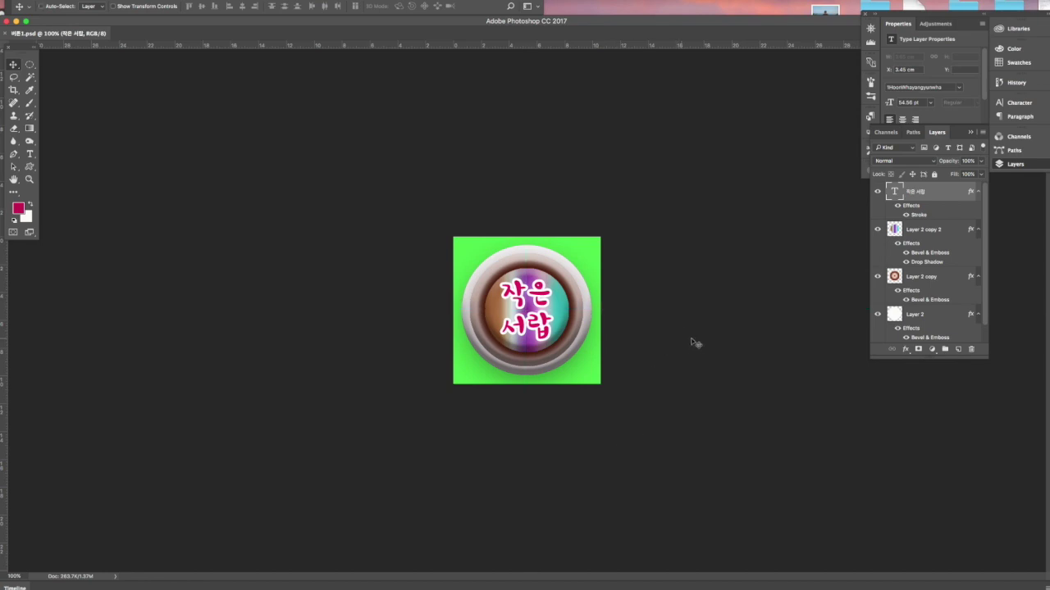